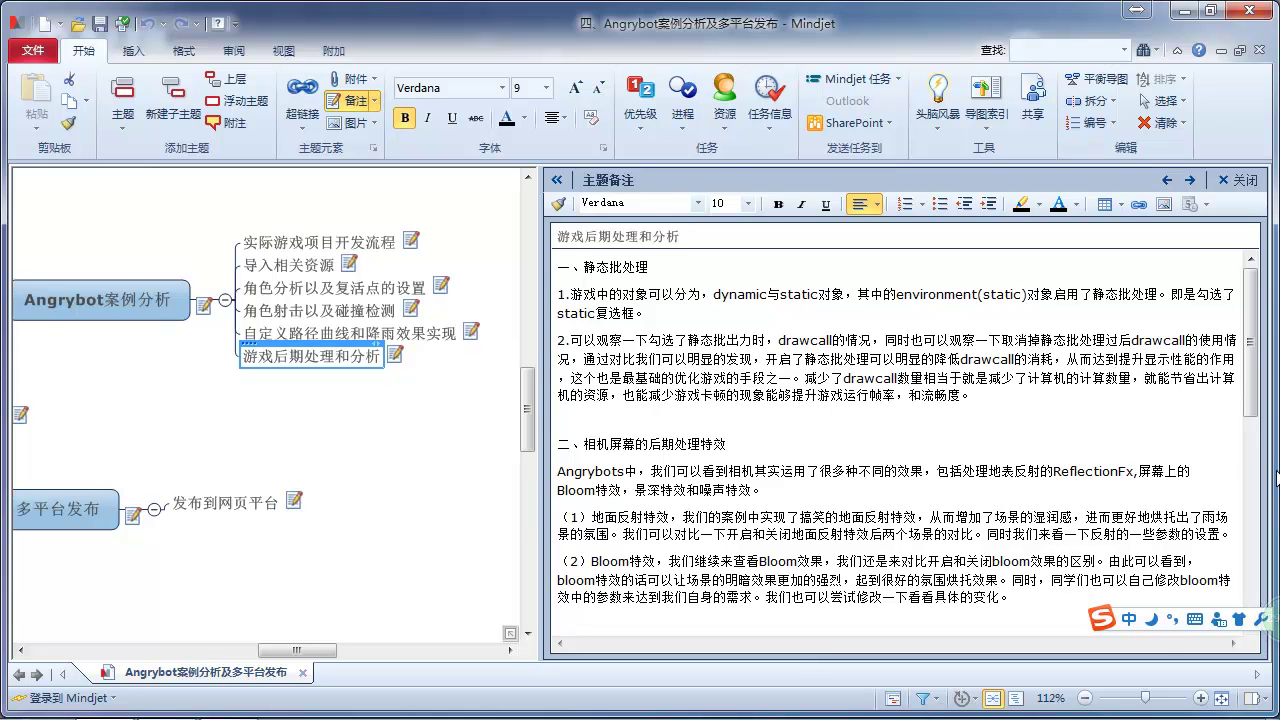
Step: Switch to Unity and hide the rendering statistics in the Game view
left_click_drag(1172, 623, 1180, 712)
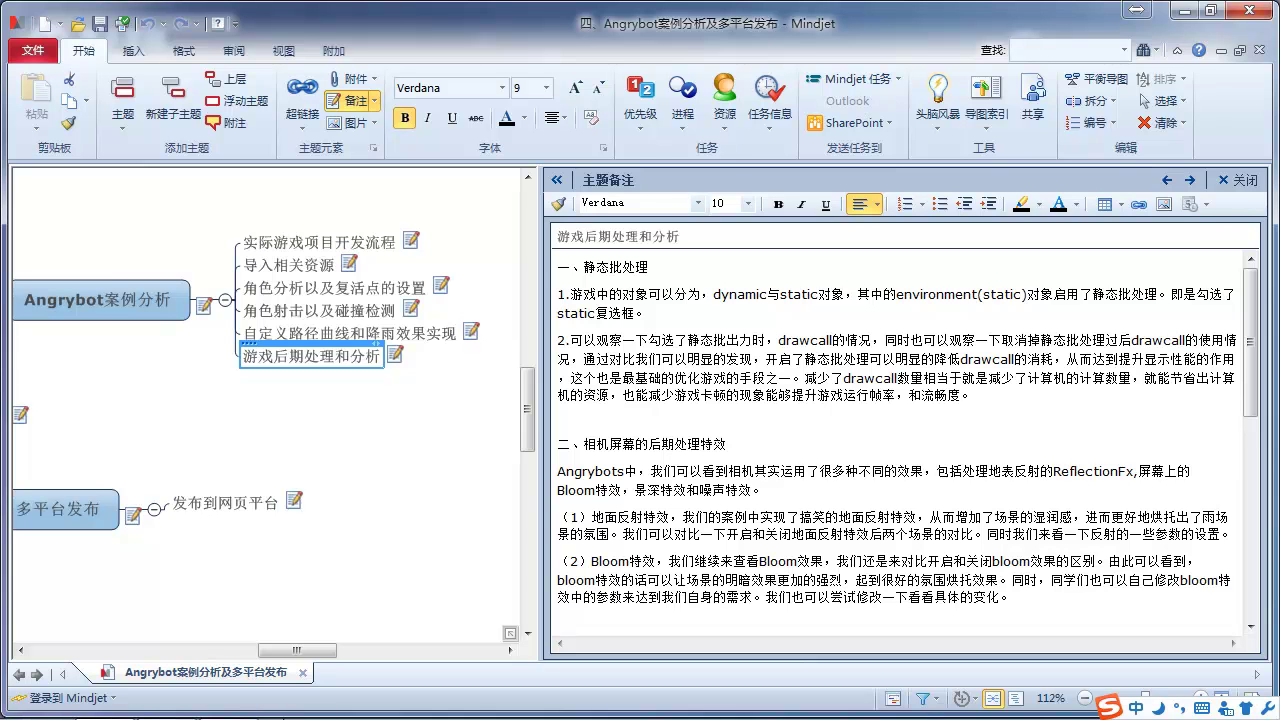
left_click(165, 712)
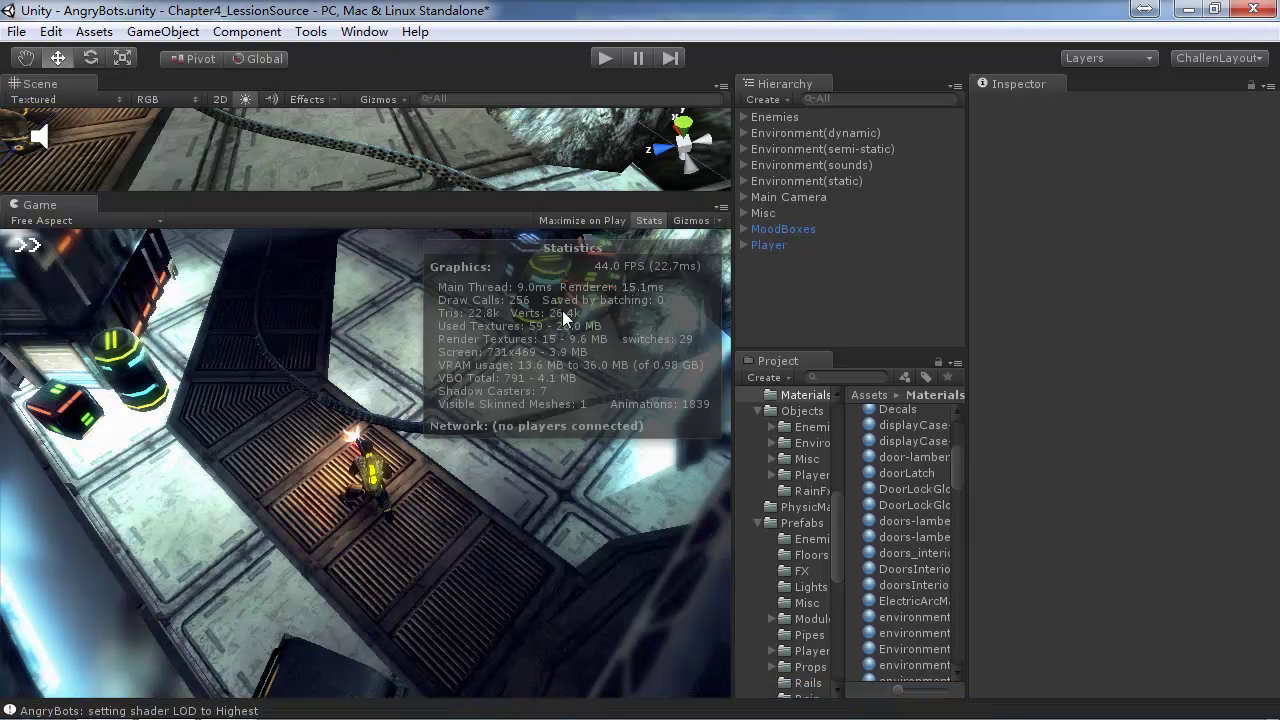
left_click(645, 219)
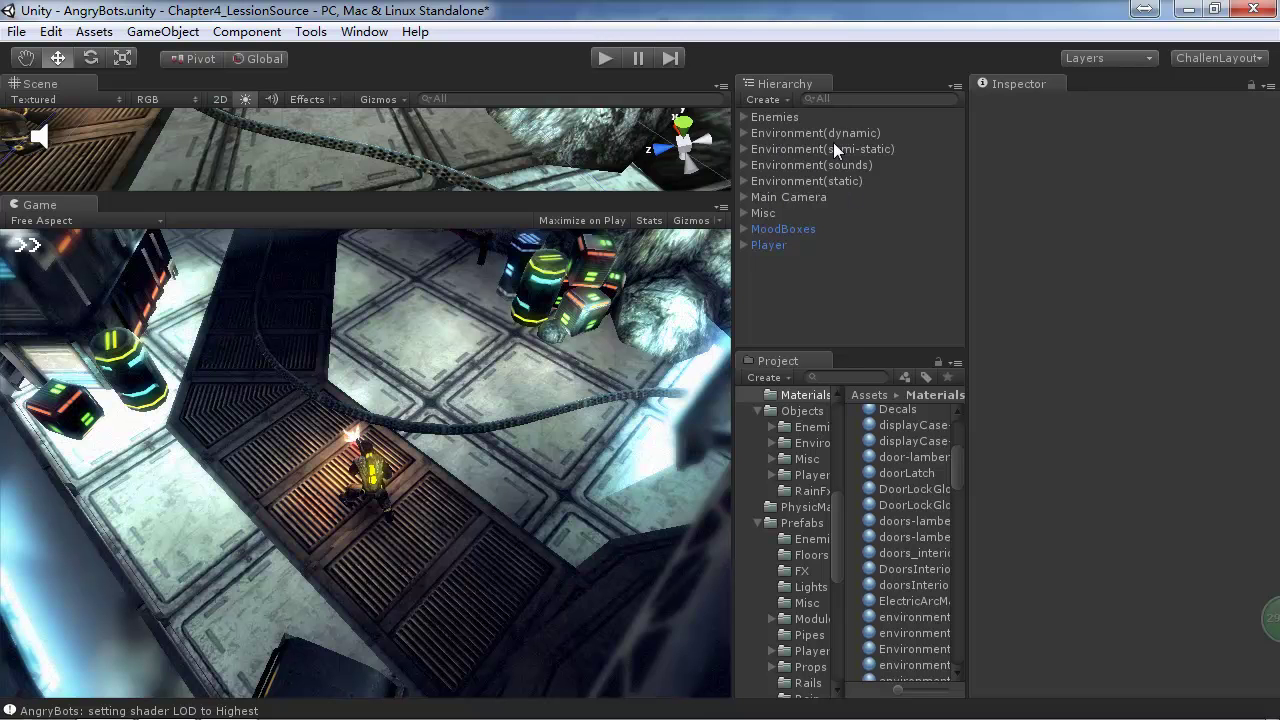
Step: Deactivate the Environment(static) object to preview the game without it, and check the static batching notes in Mindjet
left_click(745, 182)
left_click(745, 182)
left_click(779, 182)
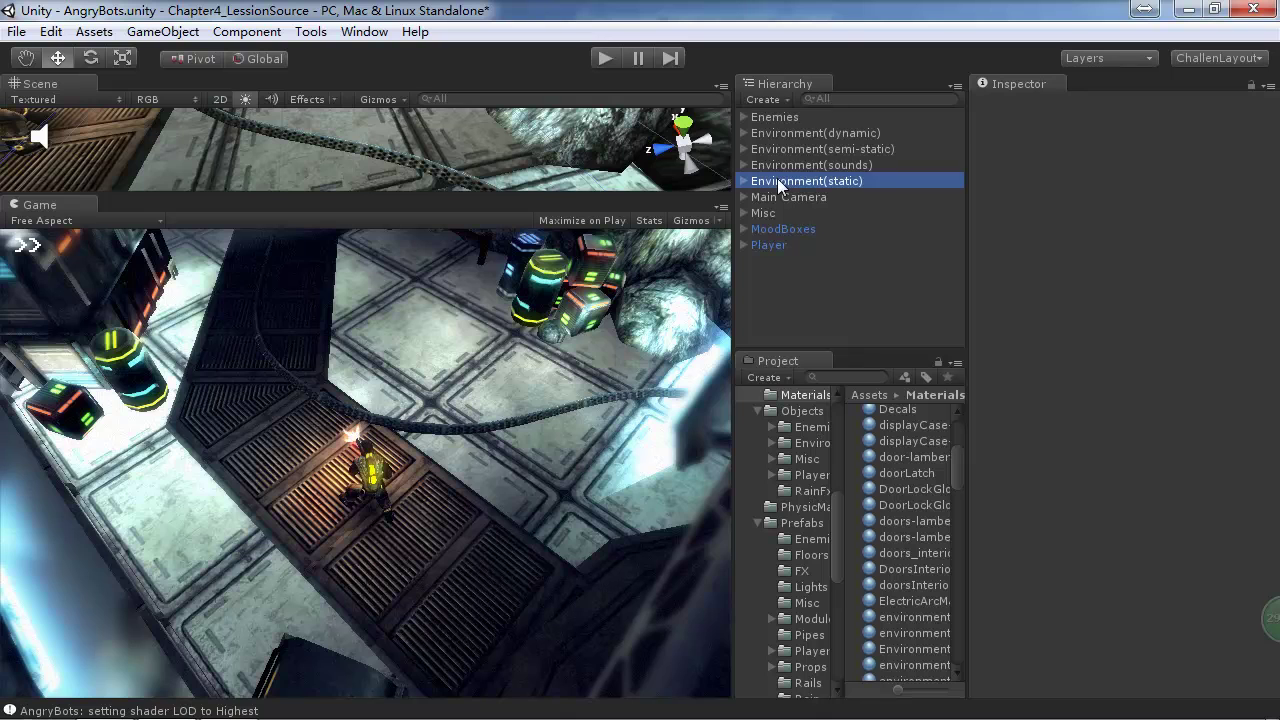
left_click(1011, 103)
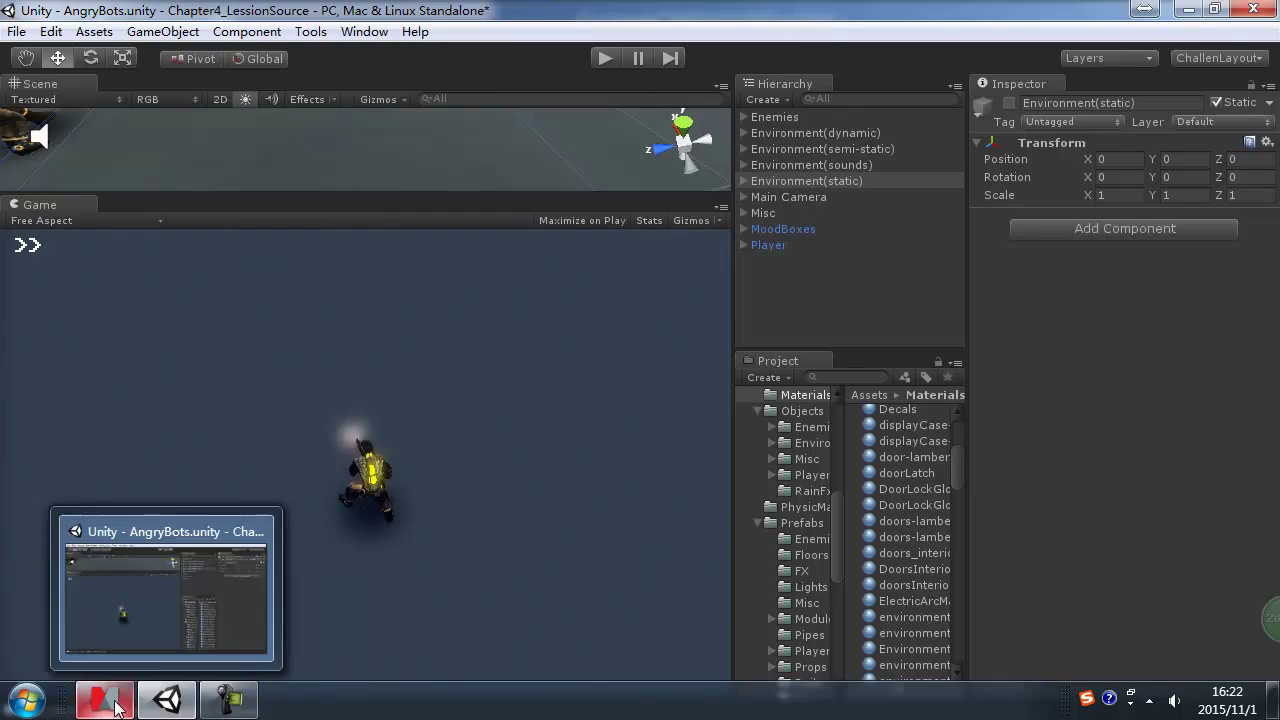
left_click(104, 700)
left_click(113, 706)
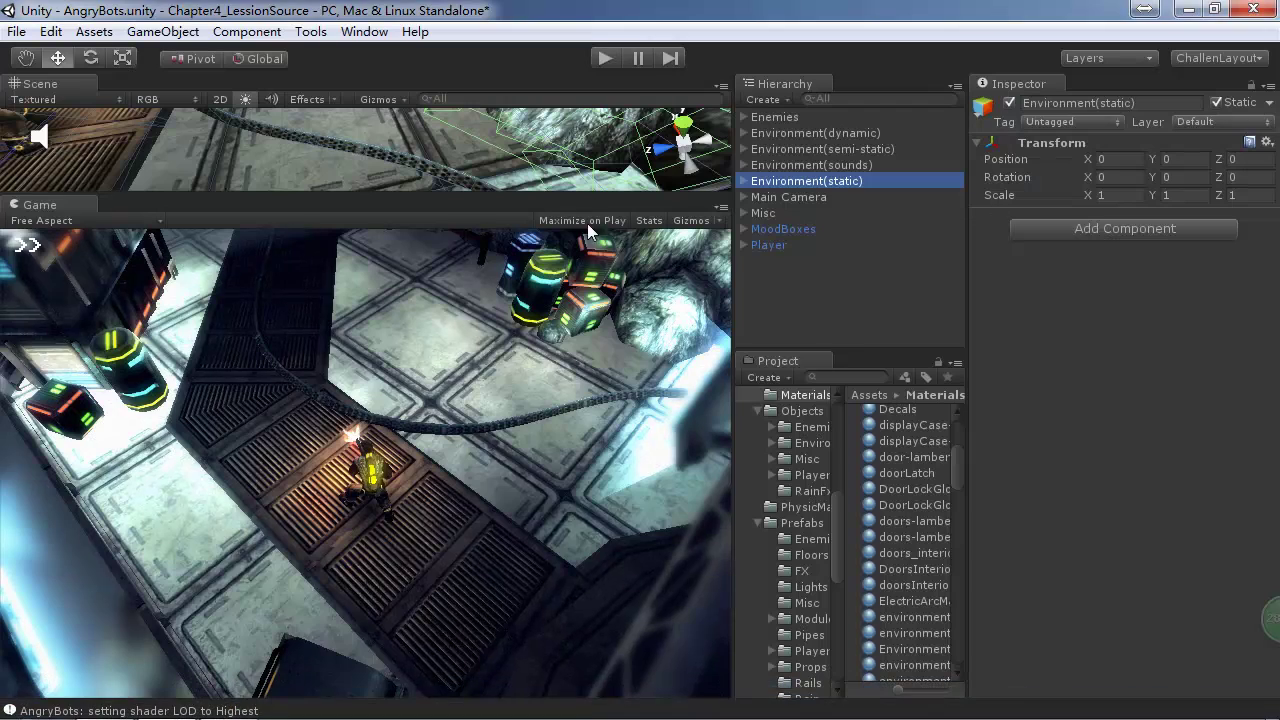
Step: Enlarge the Scene view, frame the Environment(static) object in it and deactivate that object
left_click_drag(586, 197, 586, 406)
double_click(775, 181)
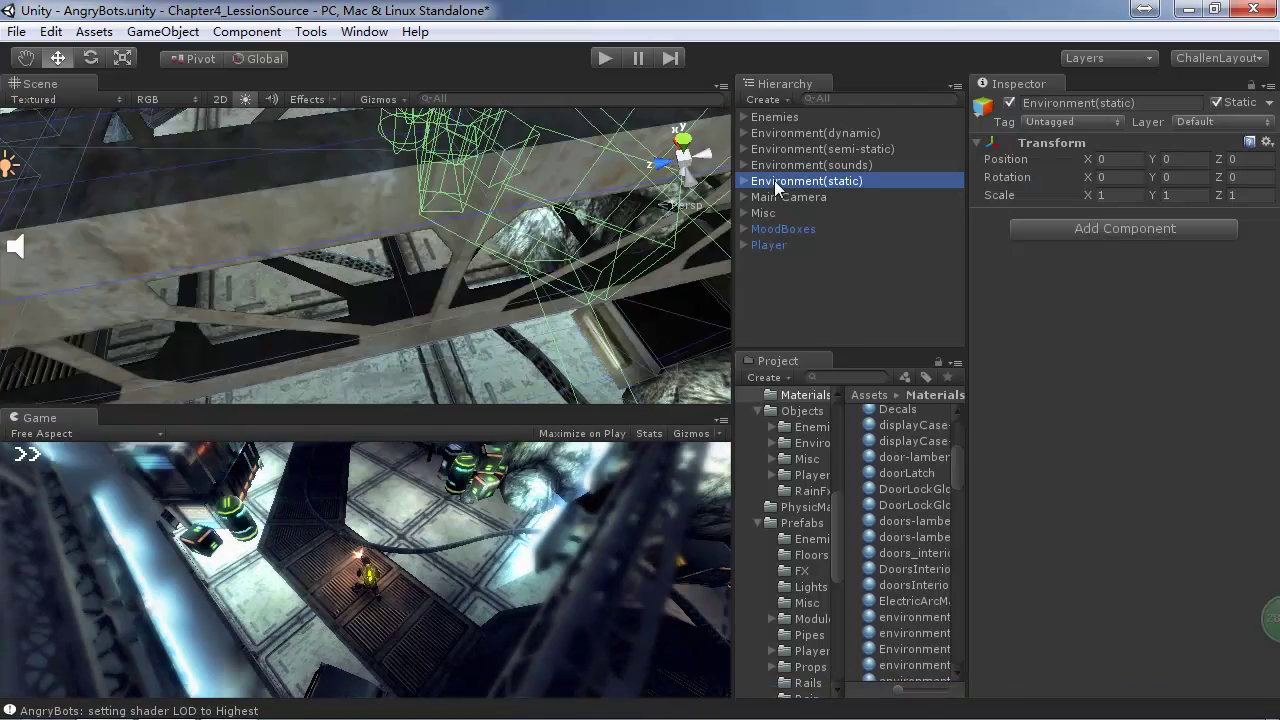
scroll(316, 331, "up", 5)
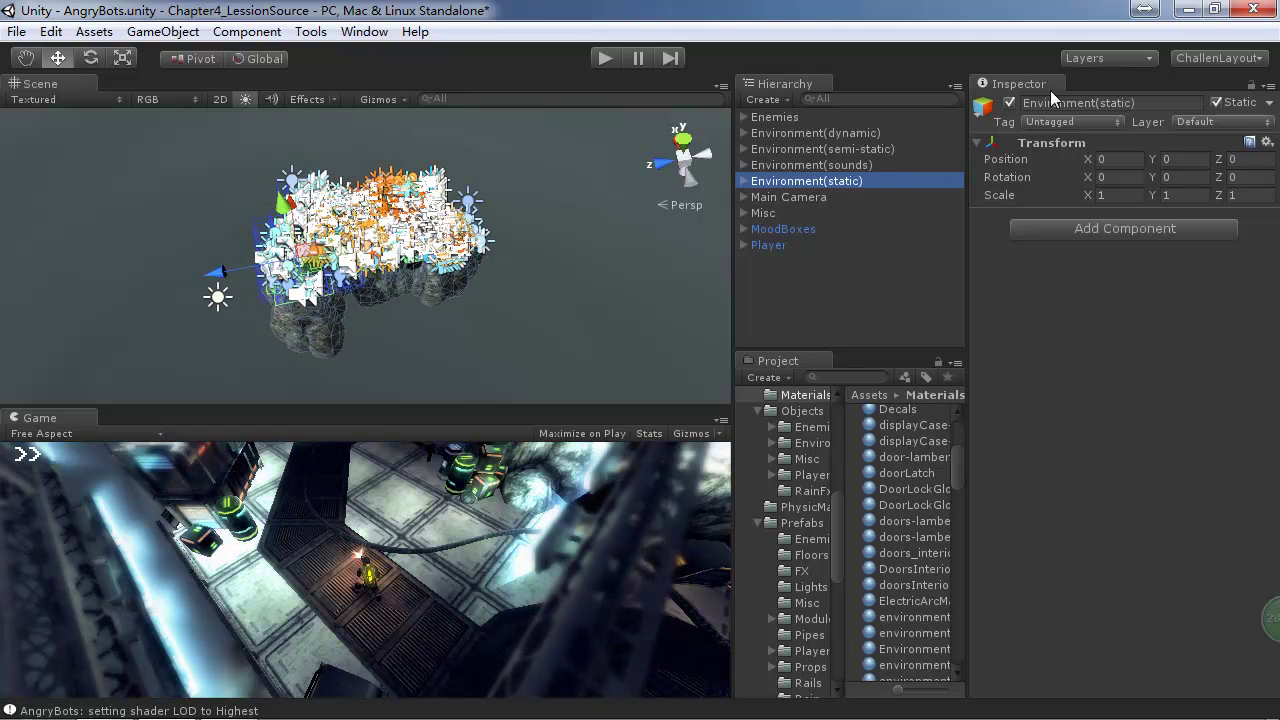
left_click(1011, 102)
Step: Examine the objects left in the Scene view from several distances and angles, and compare with the Mindjet notes
scroll(531, 237, "up", 5)
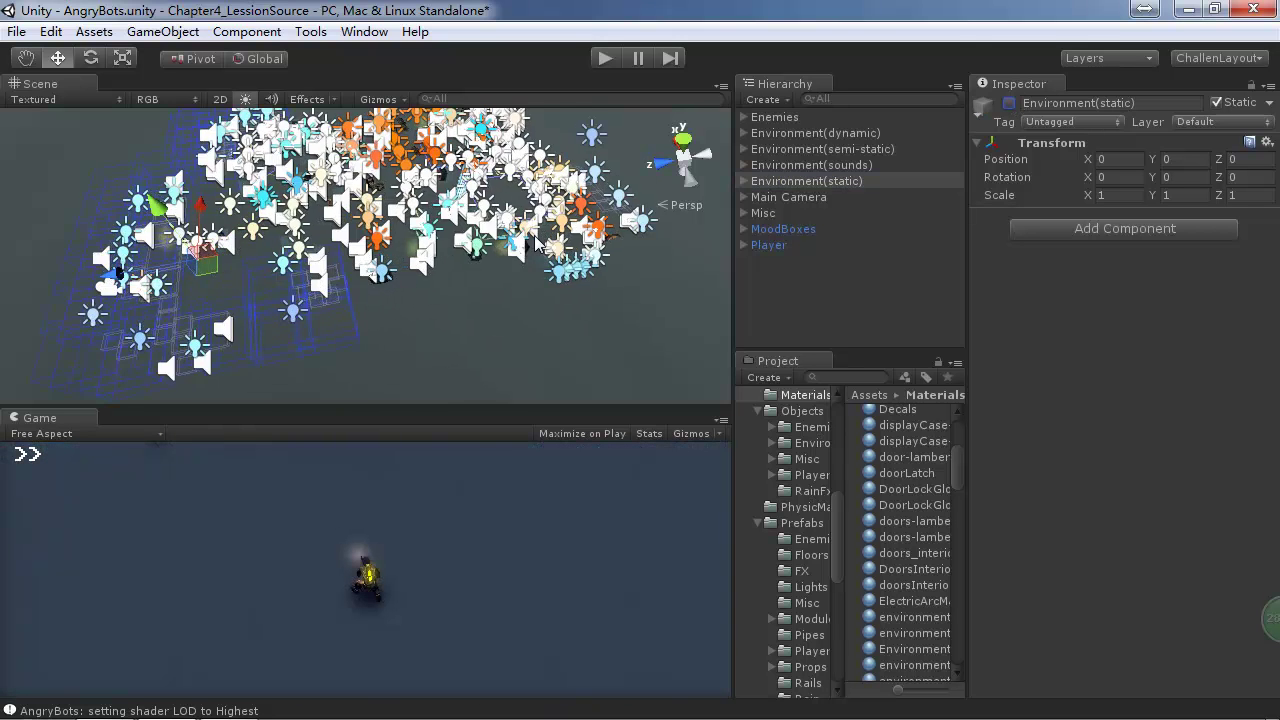
scroll(536, 243, "up", 5)
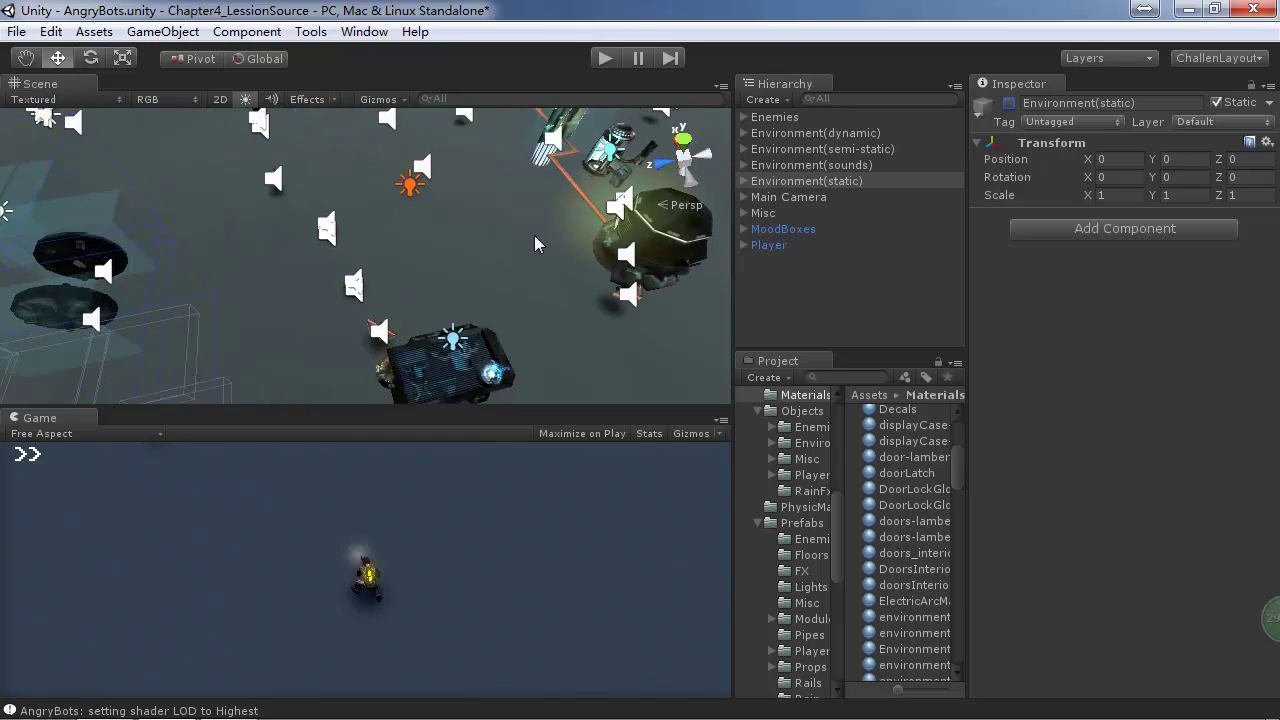
scroll(534, 235, "down", 5)
scroll(534, 235, "up", 3)
scroll(534, 319, "up", 2)
left_click_drag(534, 319, 936, 263, "alt")
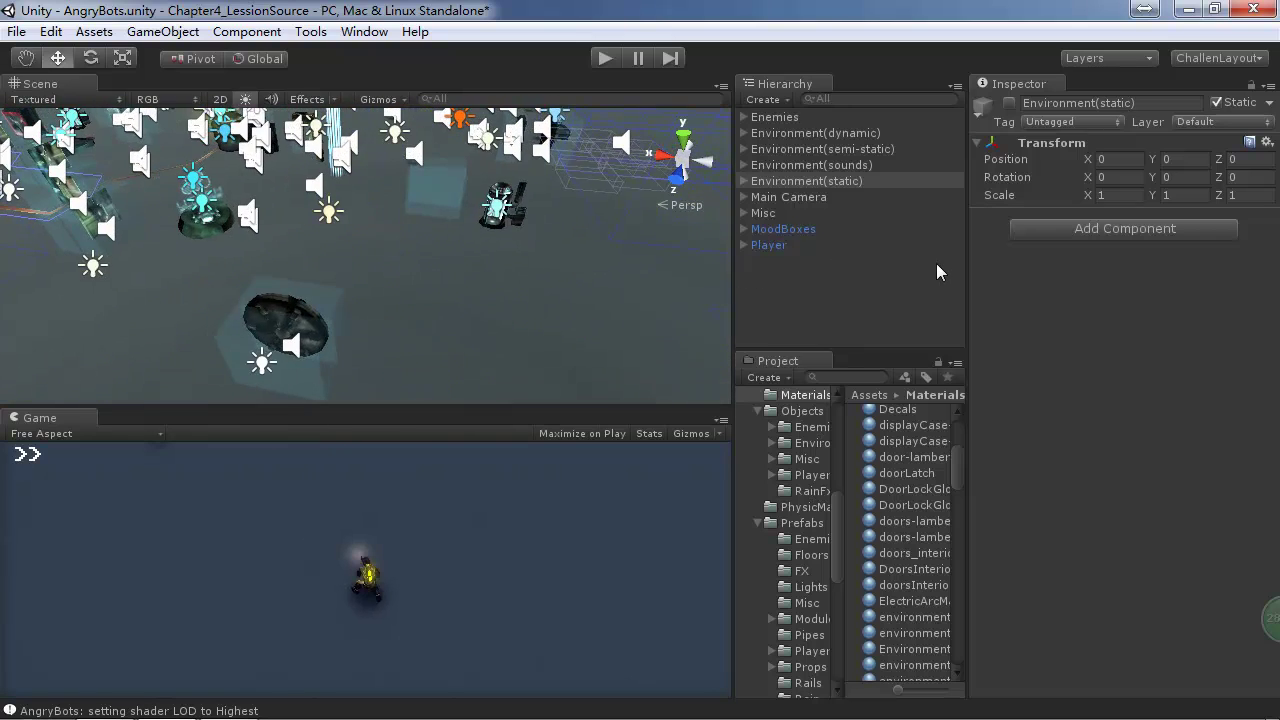
left_click_drag(493, 246, 700, 210, "alt")
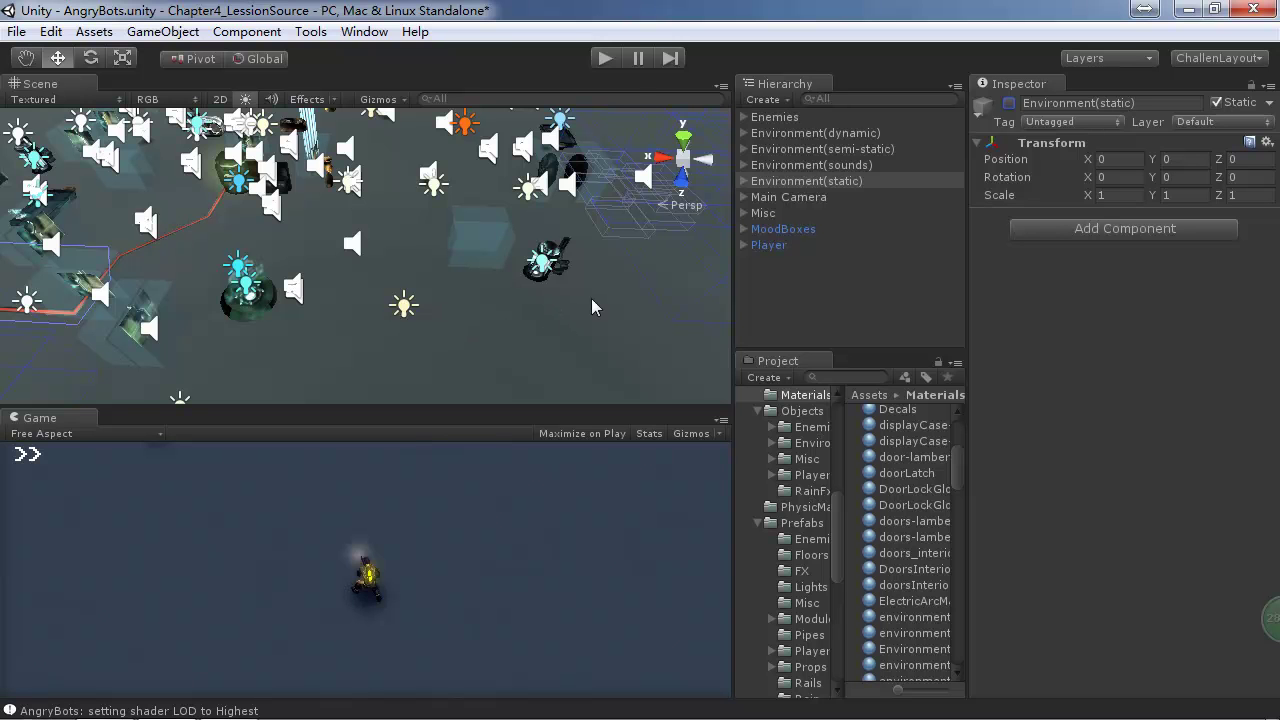
key("alt+Tab")
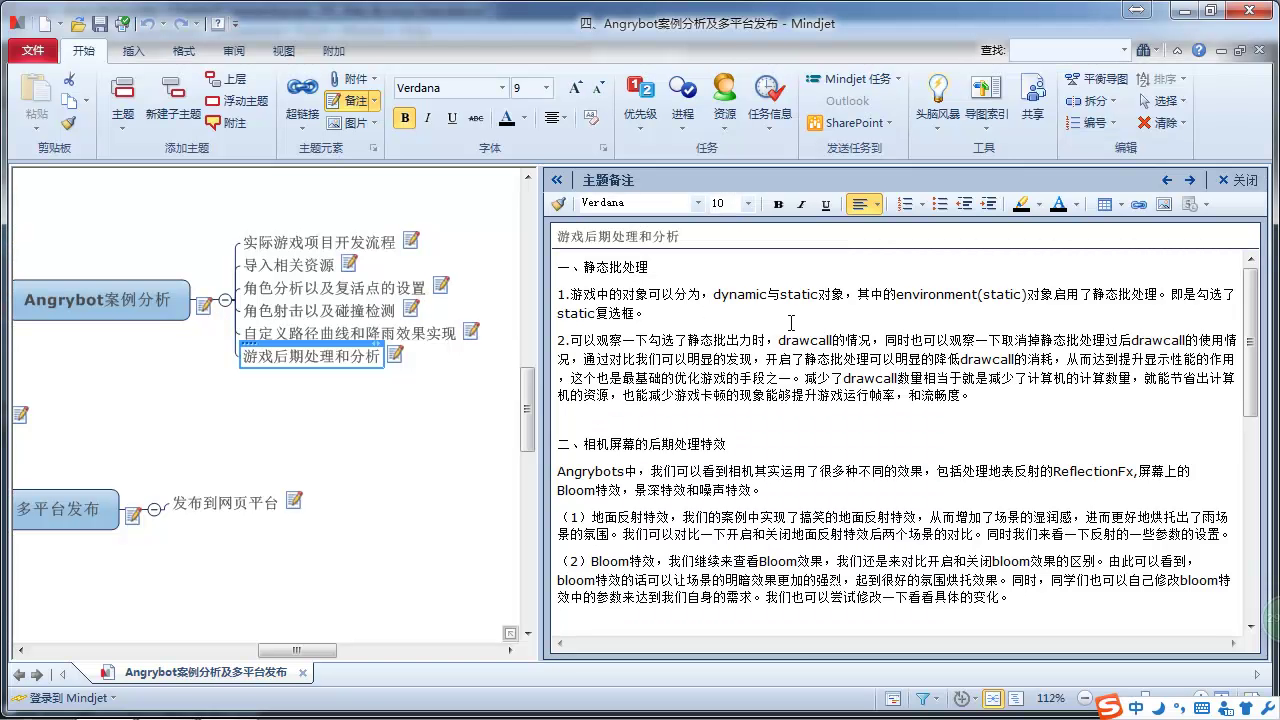
key("alt+Tab")
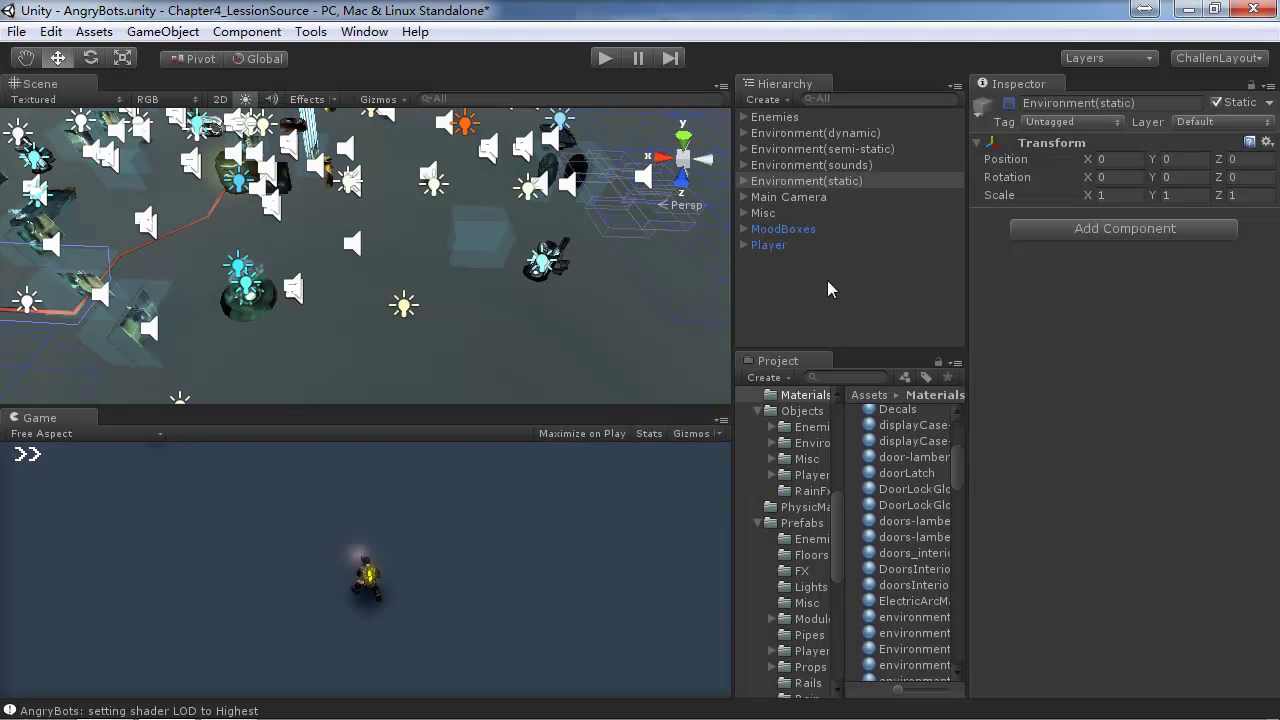
Step: Reactivate the Environment(static) object
left_click(1009, 103)
left_click(563, 343)
left_click(805, 176)
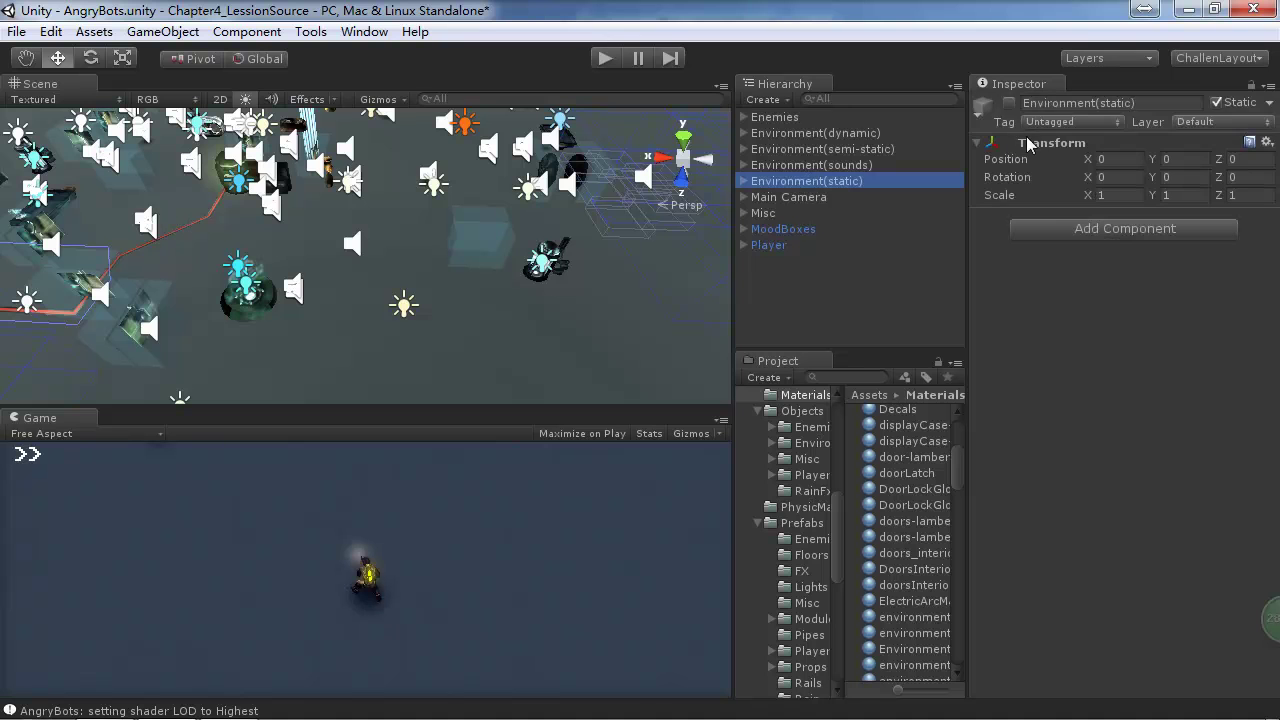
left_click(1009, 103)
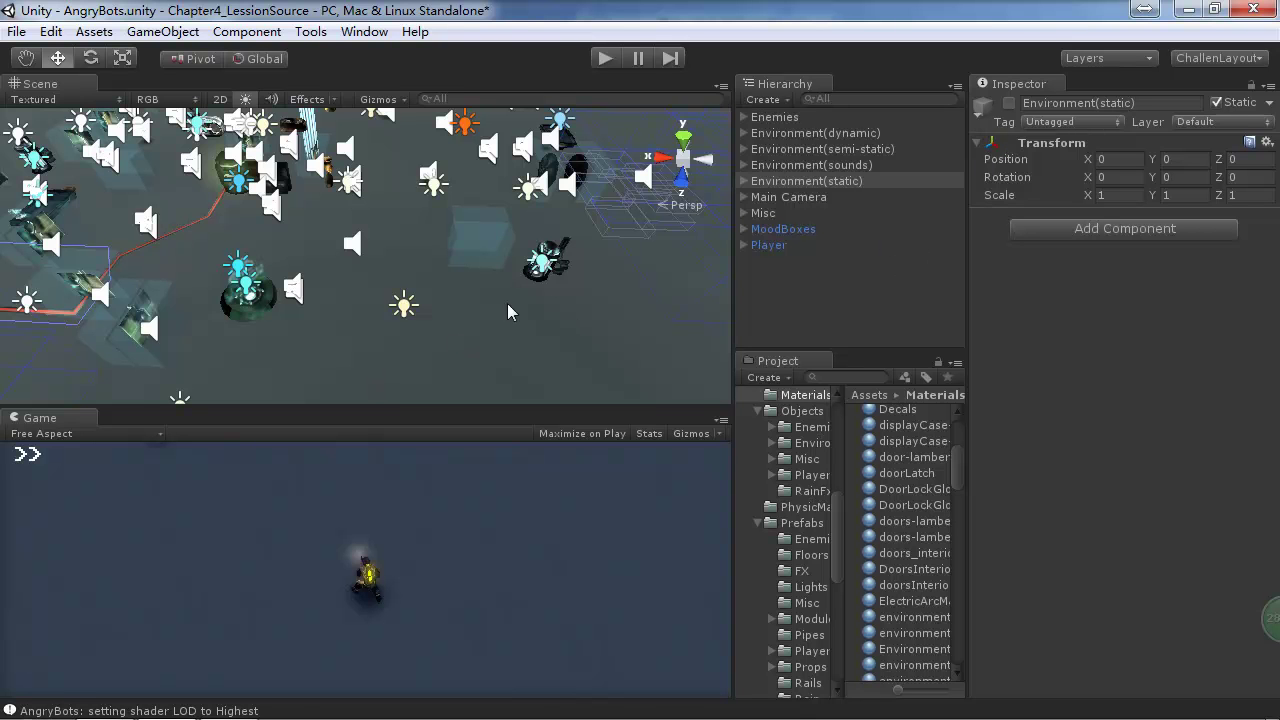
key("alt+shift+a")
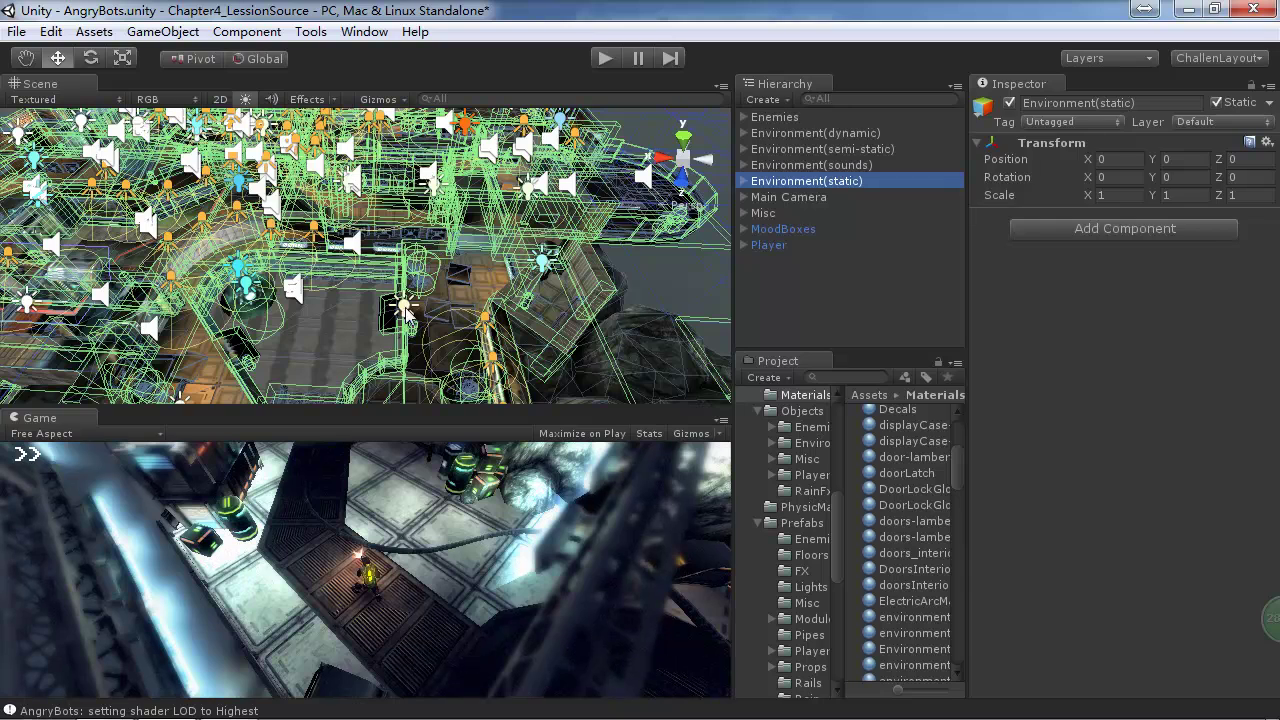
Step: Deselect the object, enlarge the Game view and show its rendering statistics
left_click(679, 277)
left_click_drag(405, 402, 405, 192)
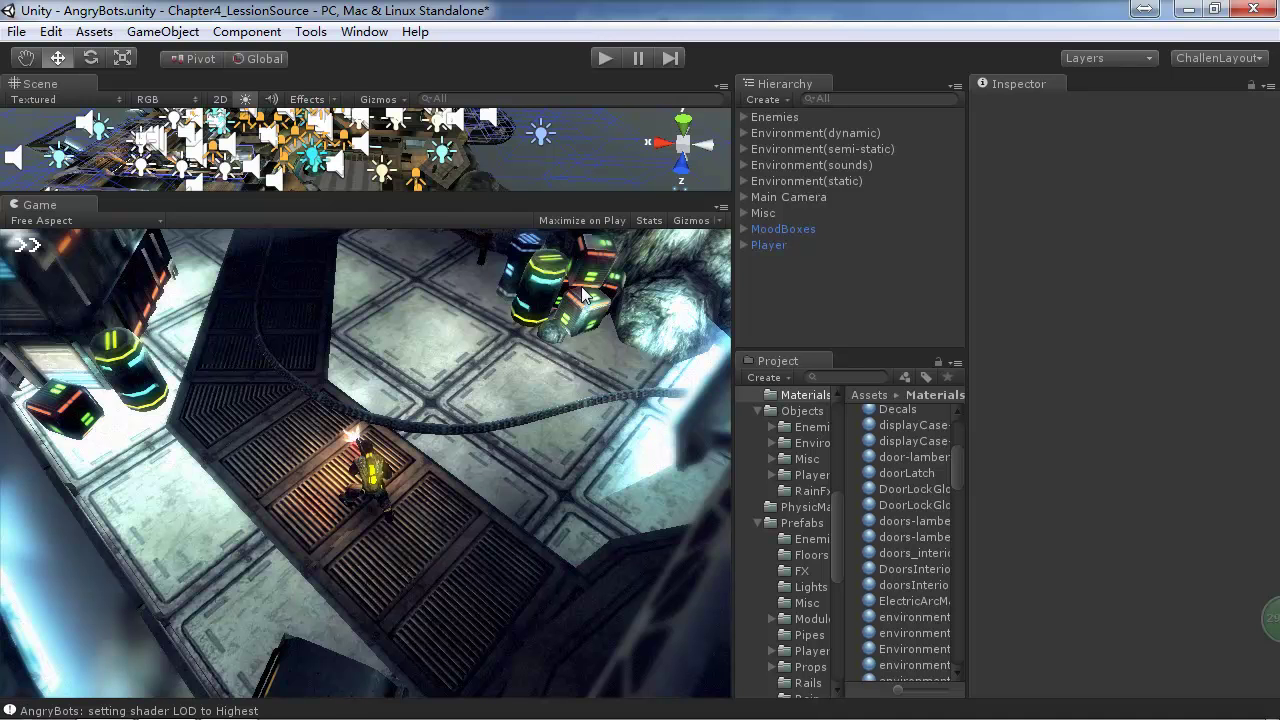
left_click(649, 220)
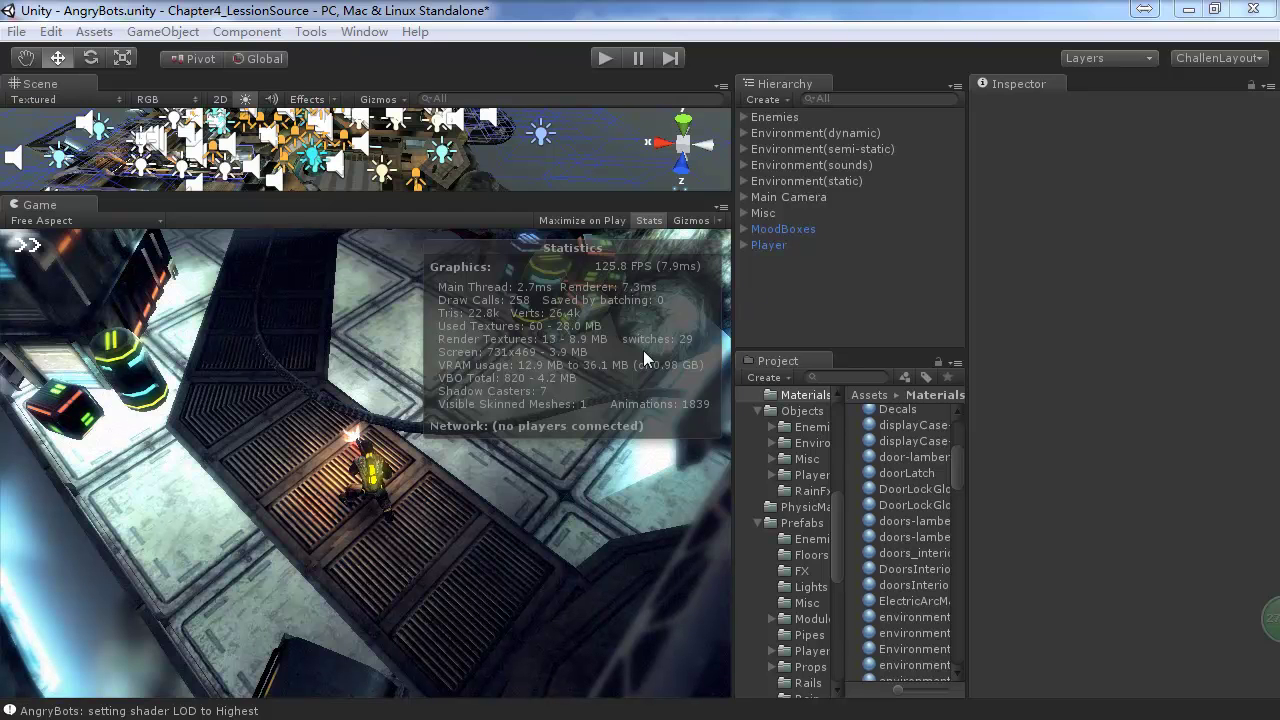
Step: In the Mindjet note on static batching, replace the typo "出力" with "处理" in point 2
mouse_move(157, 702)
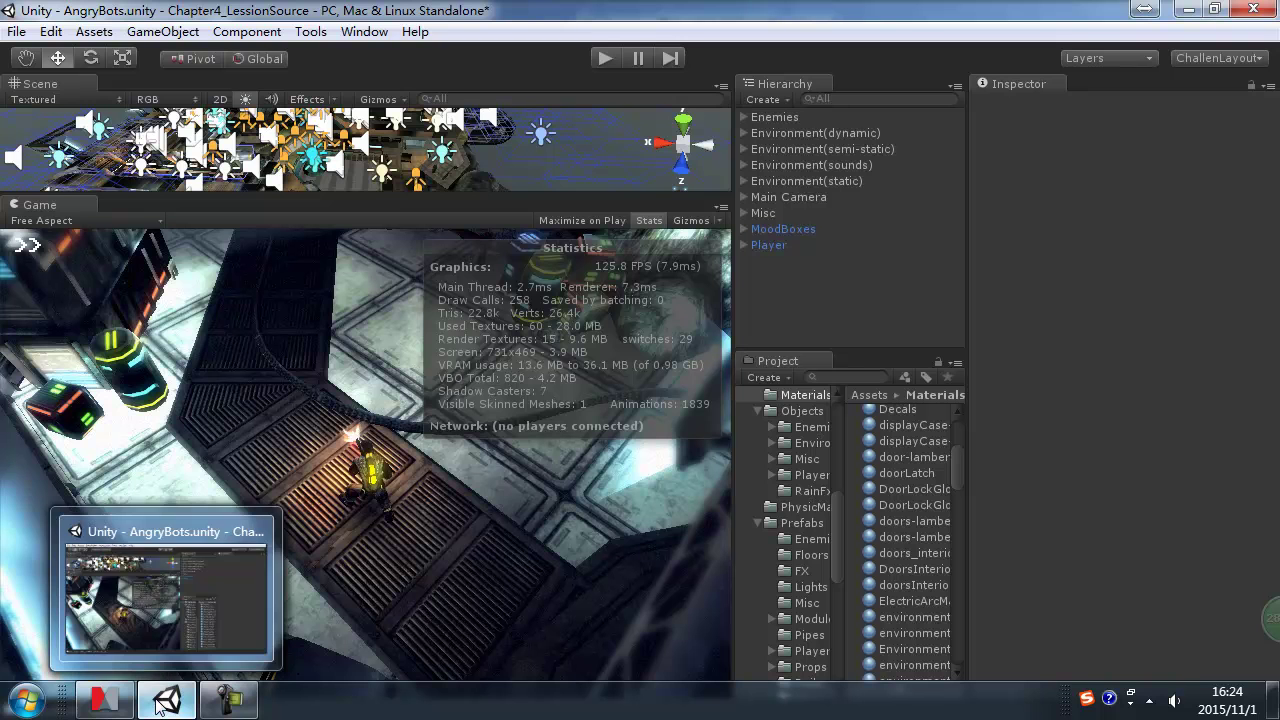
mouse_move(120, 710)
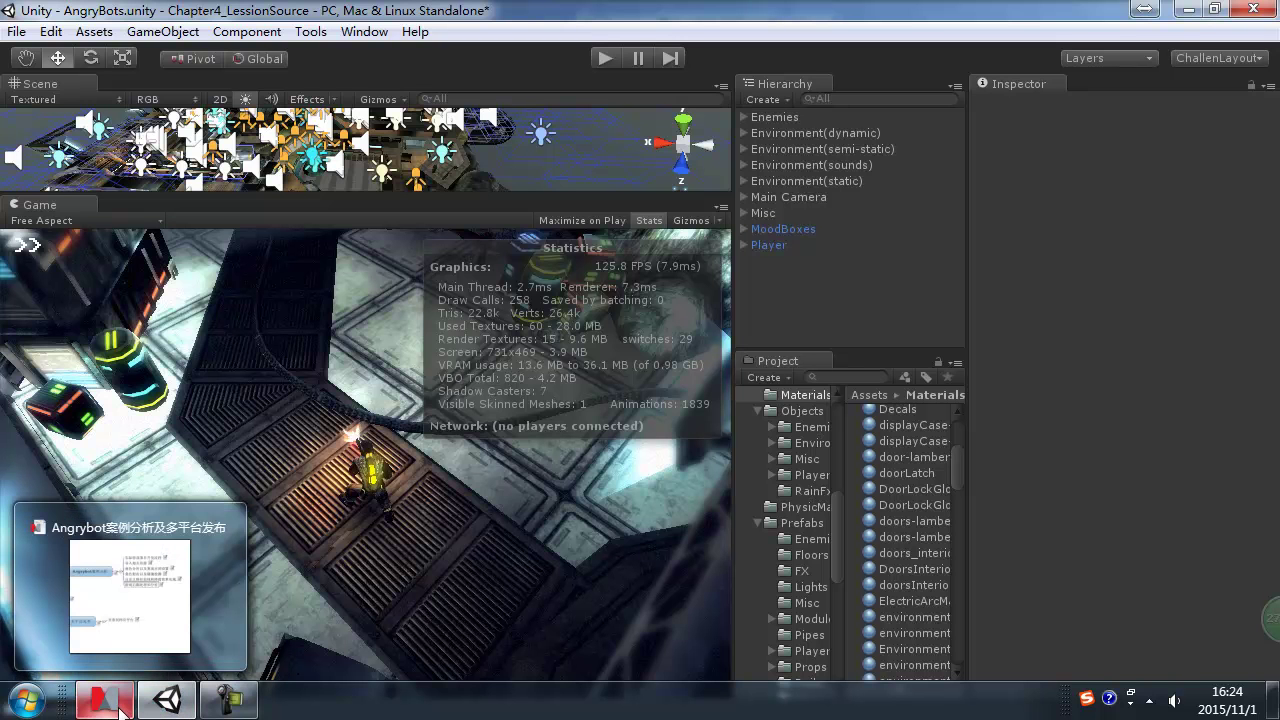
left_click(120, 710)
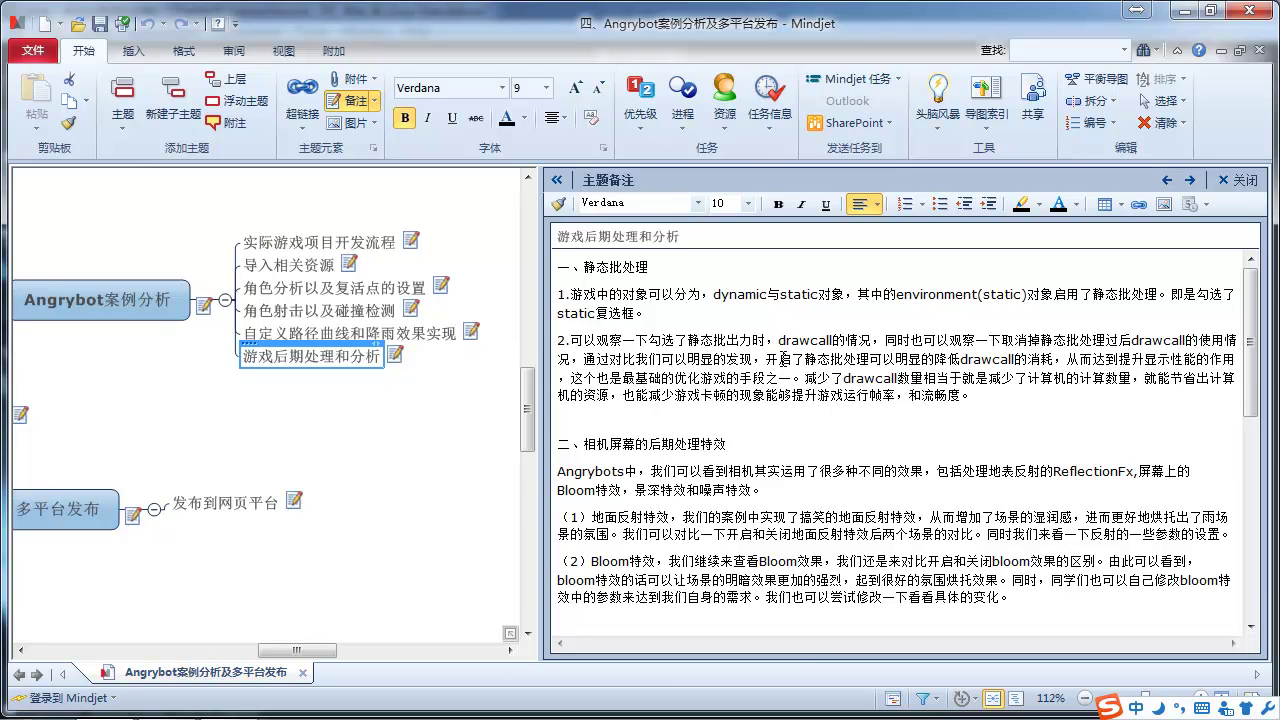
left_click(780, 356)
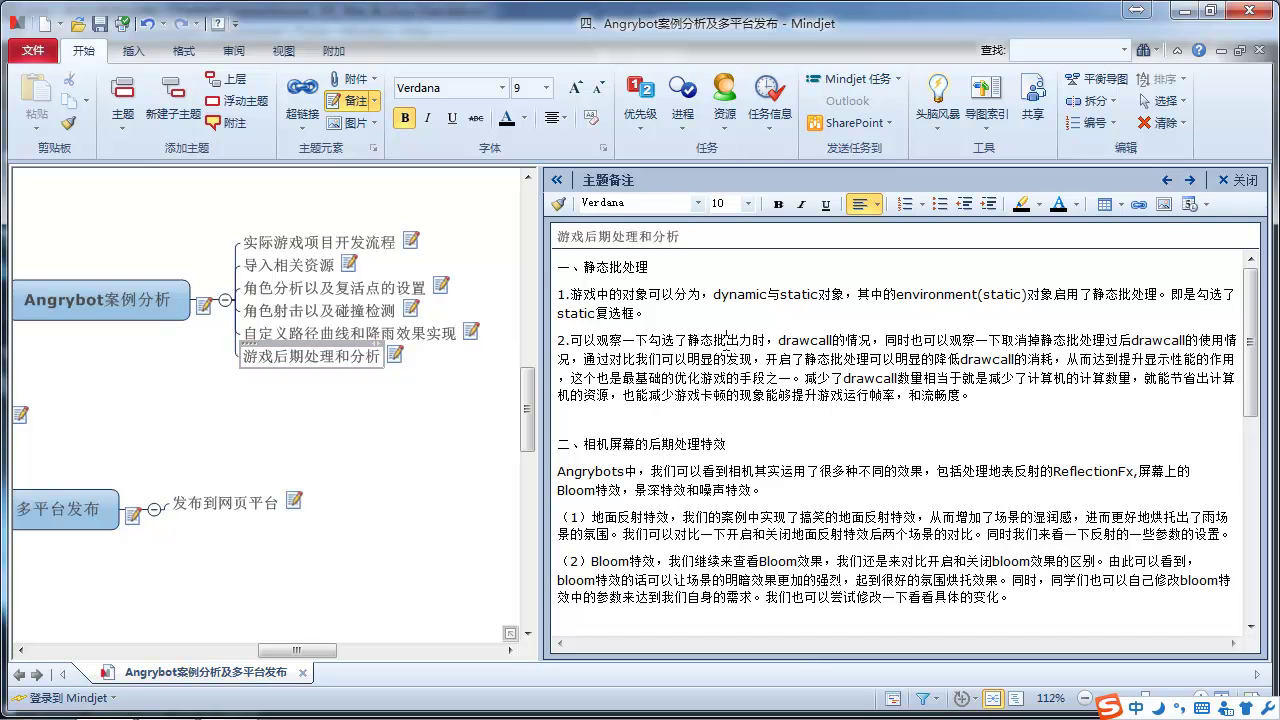
left_click_drag(752, 343, 728, 343)
type("处理")
Step: Switch to Unity and test-run the scene with static batching on to read the draw calls, ending the run
key("alt+Tab")
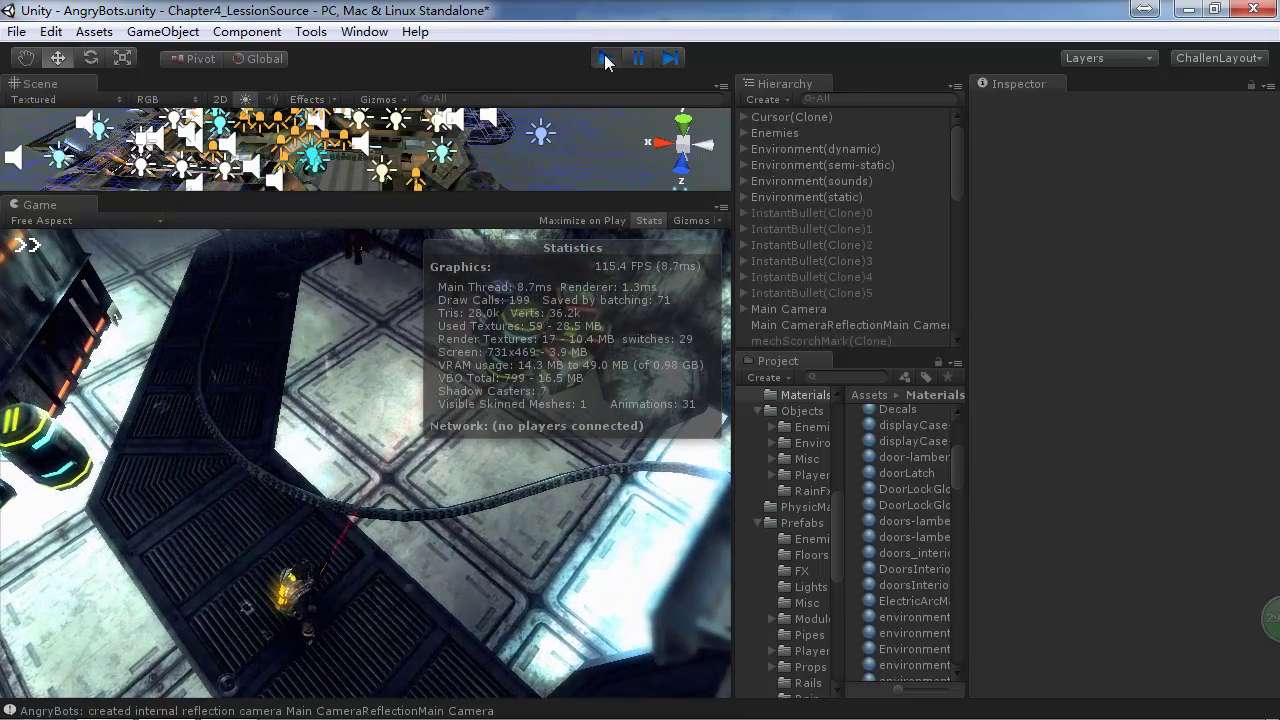
left_click(605, 57)
Step: Disable the Static flag on Environment(static) and all its children, and test-run the scene to compare the draw calls
left_click(831, 183)
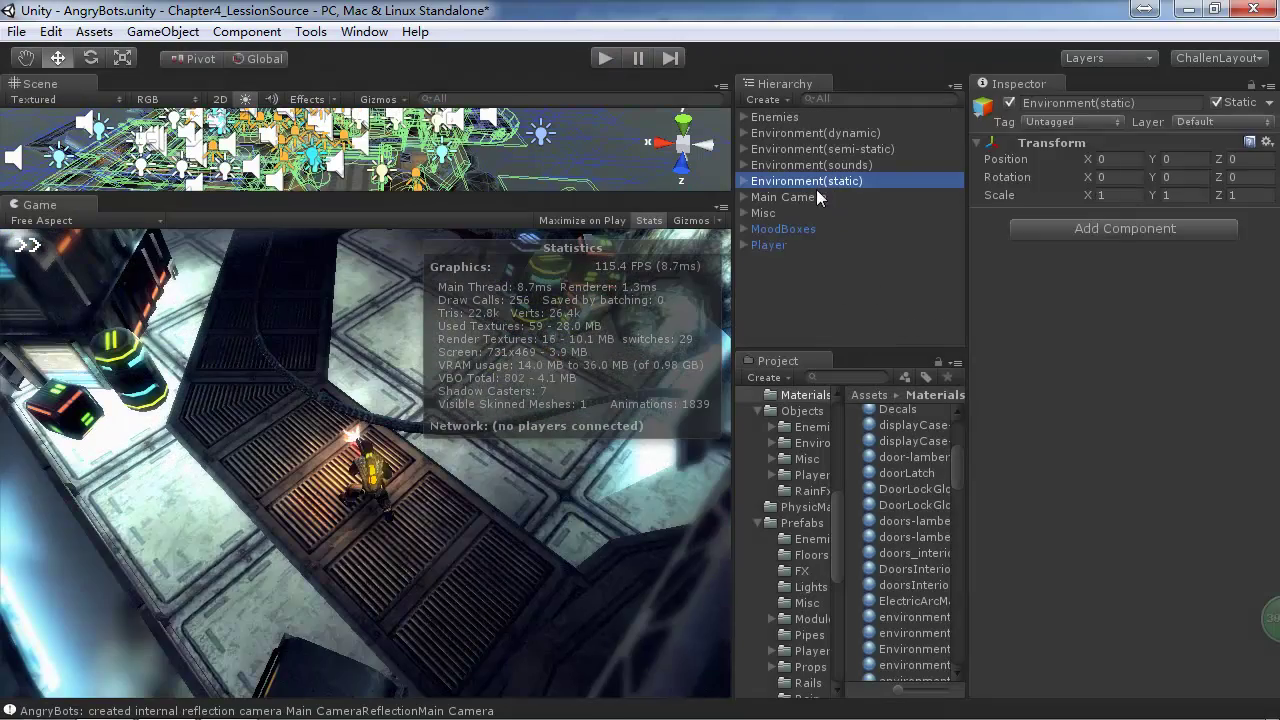
left_click(1217, 102)
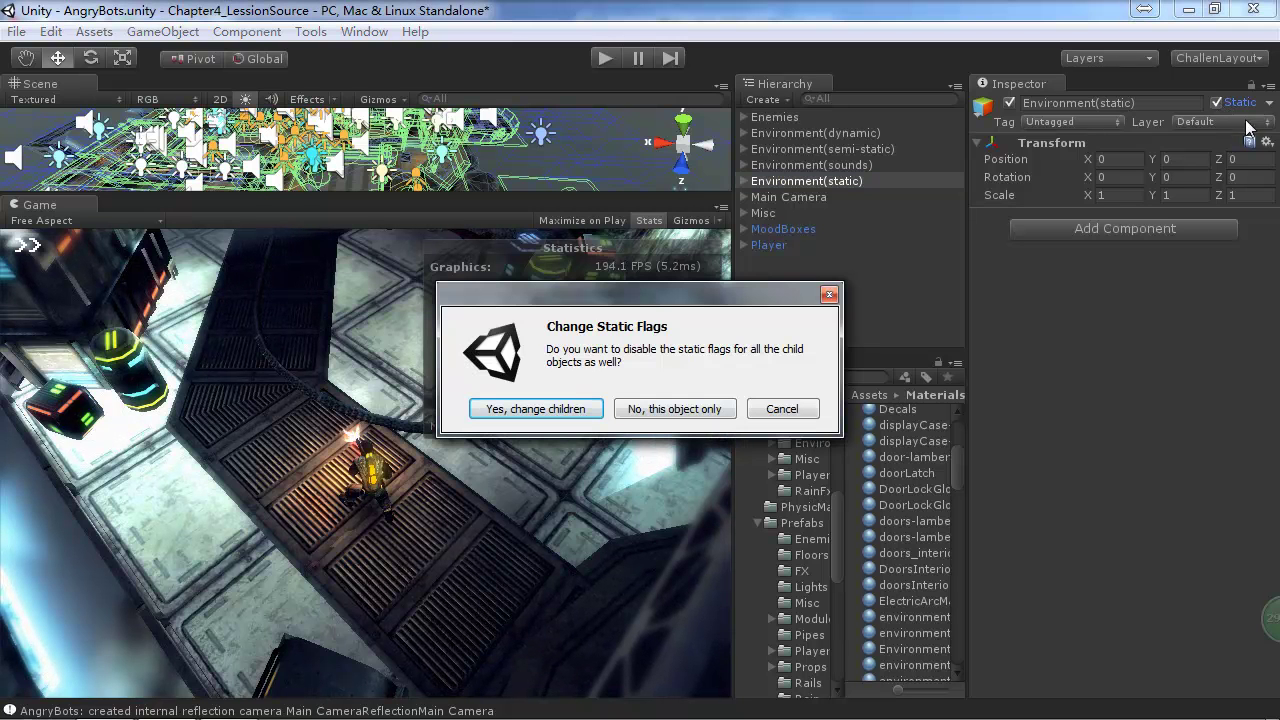
left_click(549, 410)
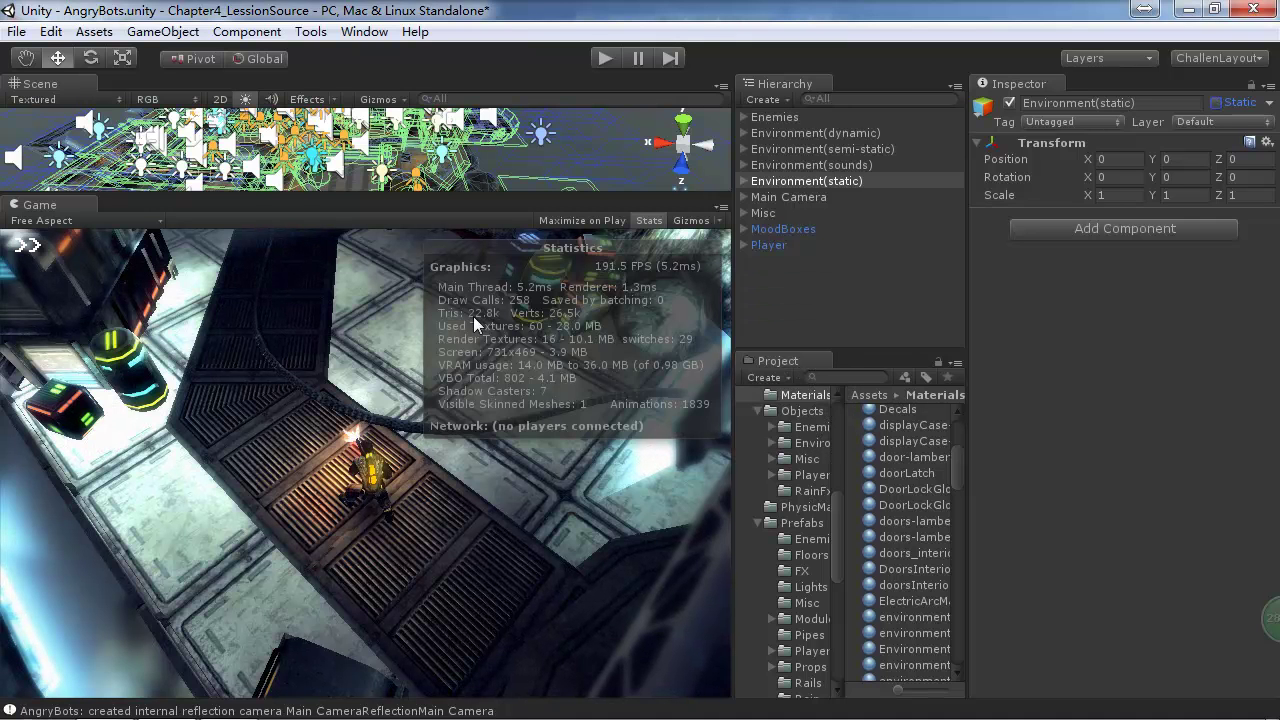
left_click(604, 58)
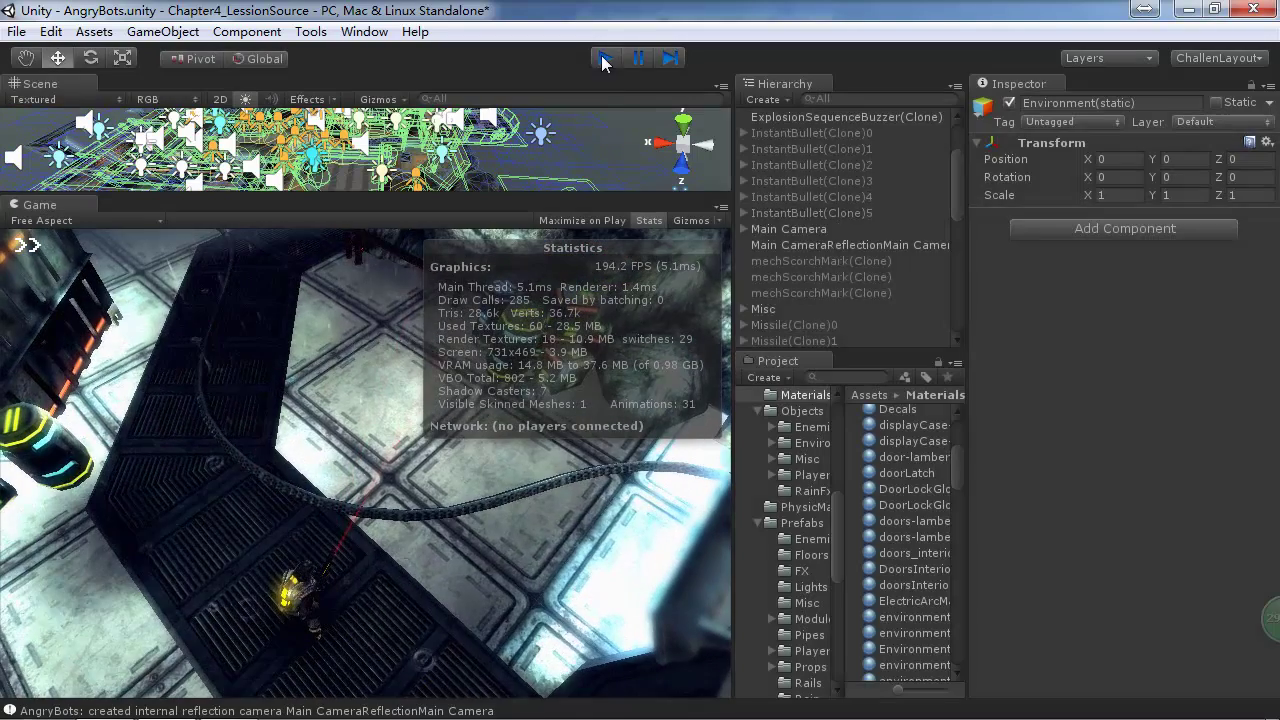
left_click(603, 59)
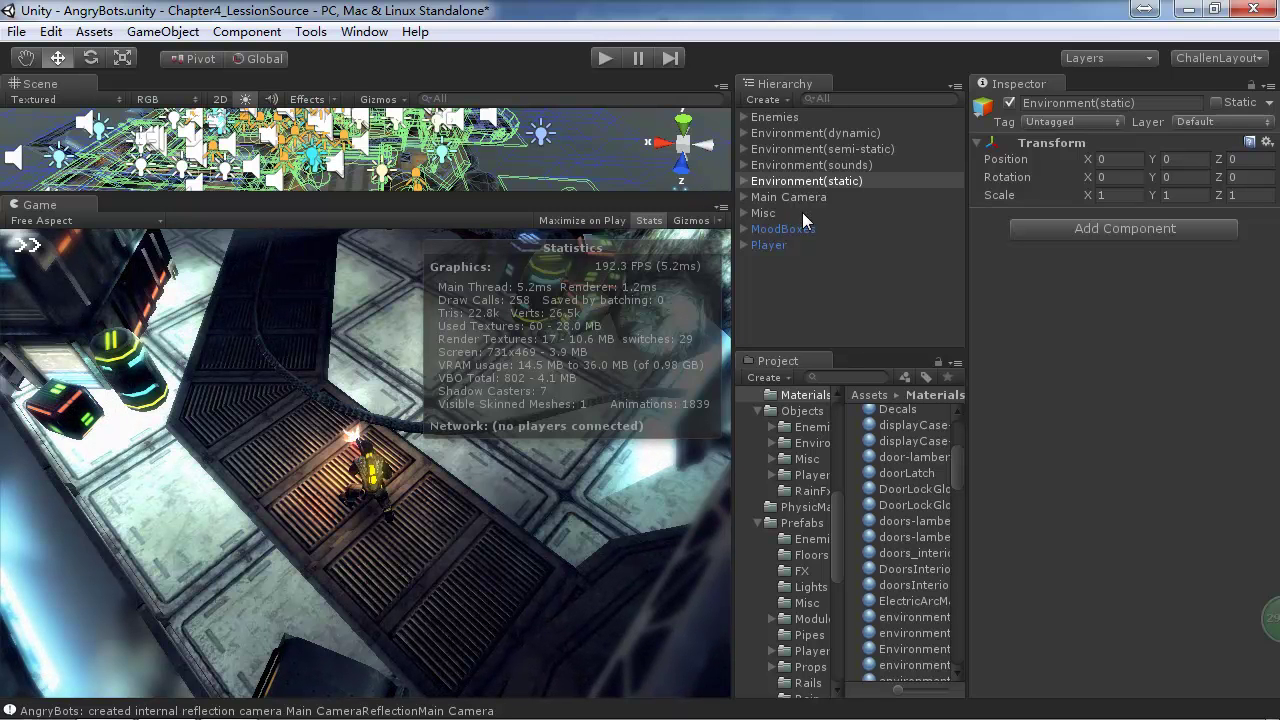
Step: Enable the Static flag again on Environment(static) and all its children
left_click(1217, 103)
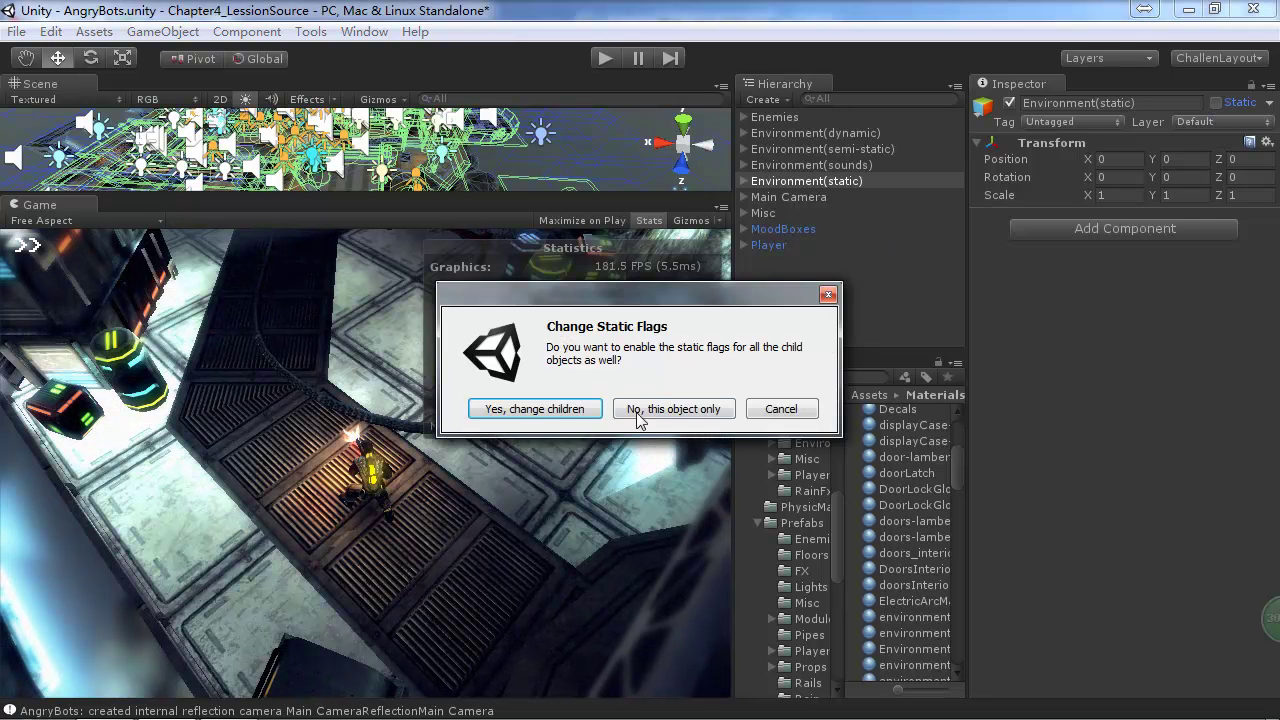
left_click(538, 411)
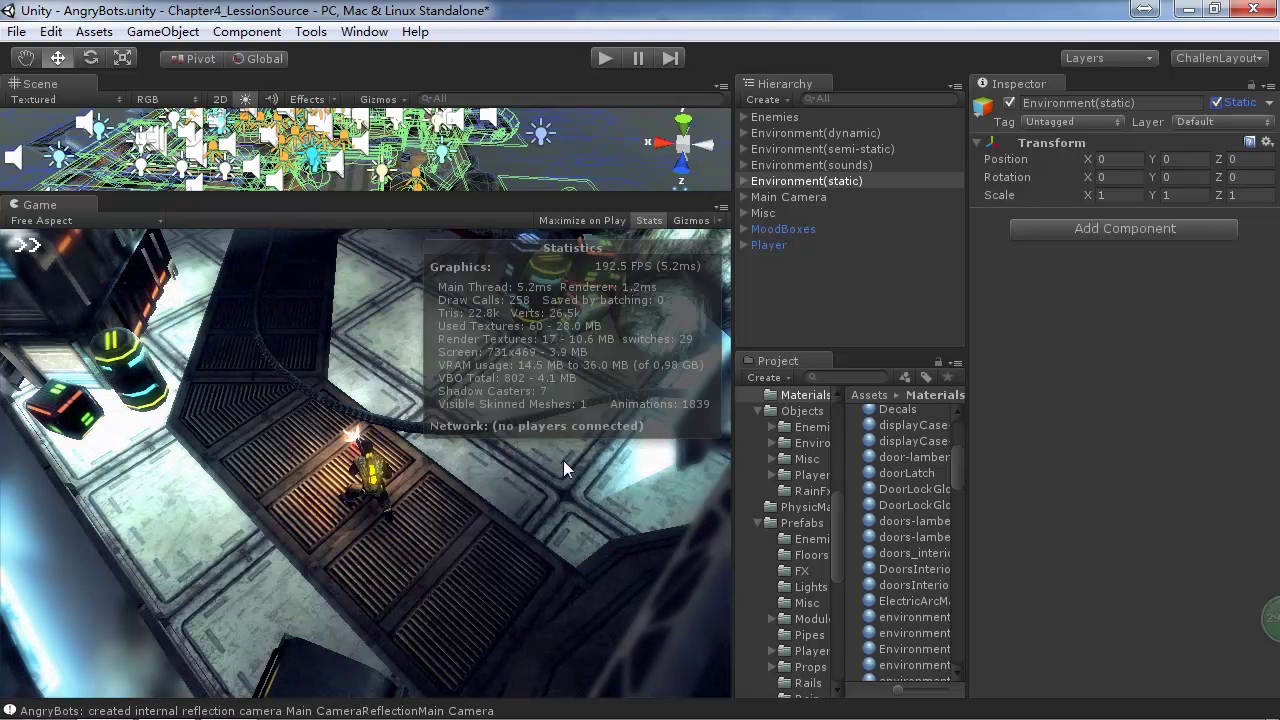
Step: Inspect the child groups of Environment(static), collapse the object and switch to the Mindjet notes
left_click(743, 182)
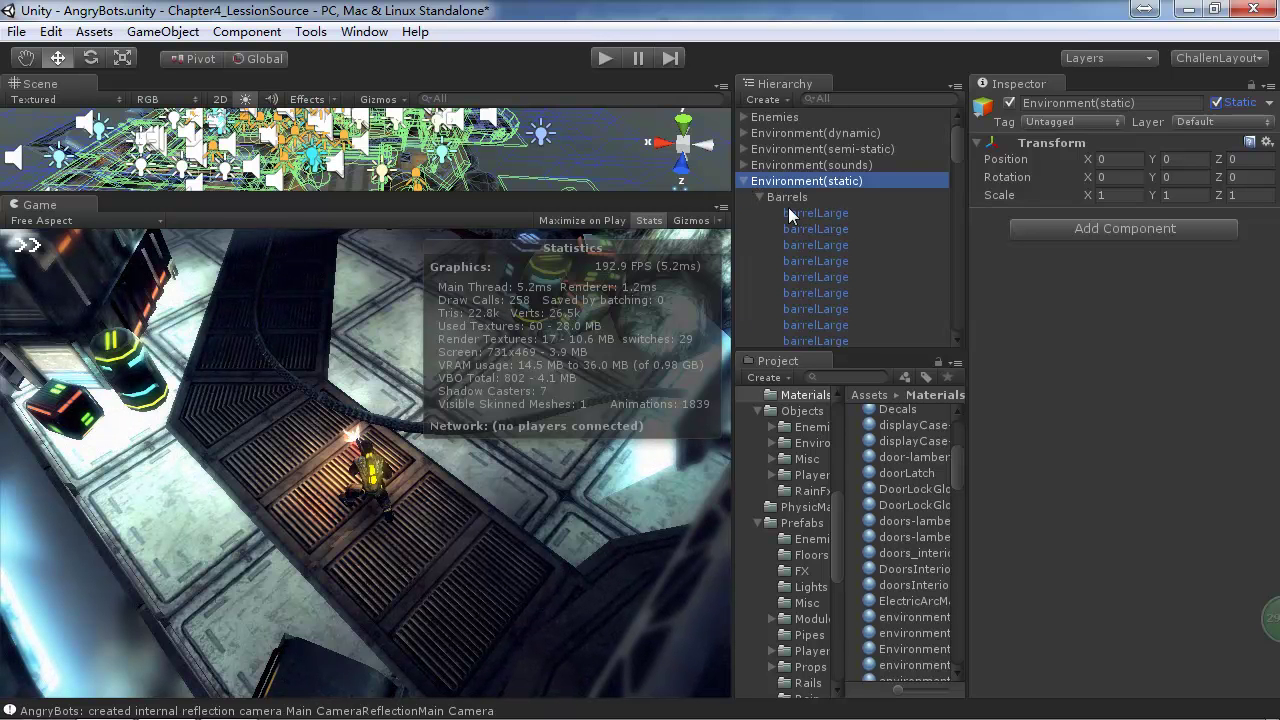
left_click(759, 196)
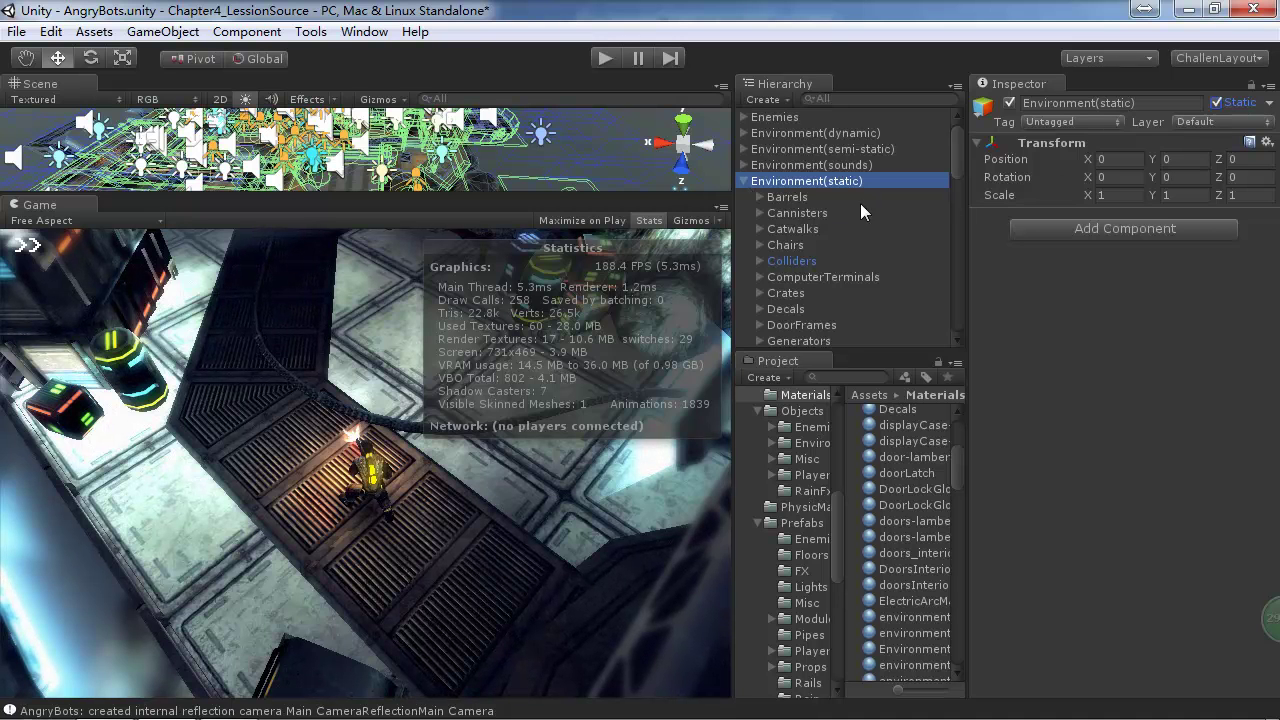
left_click(744, 182)
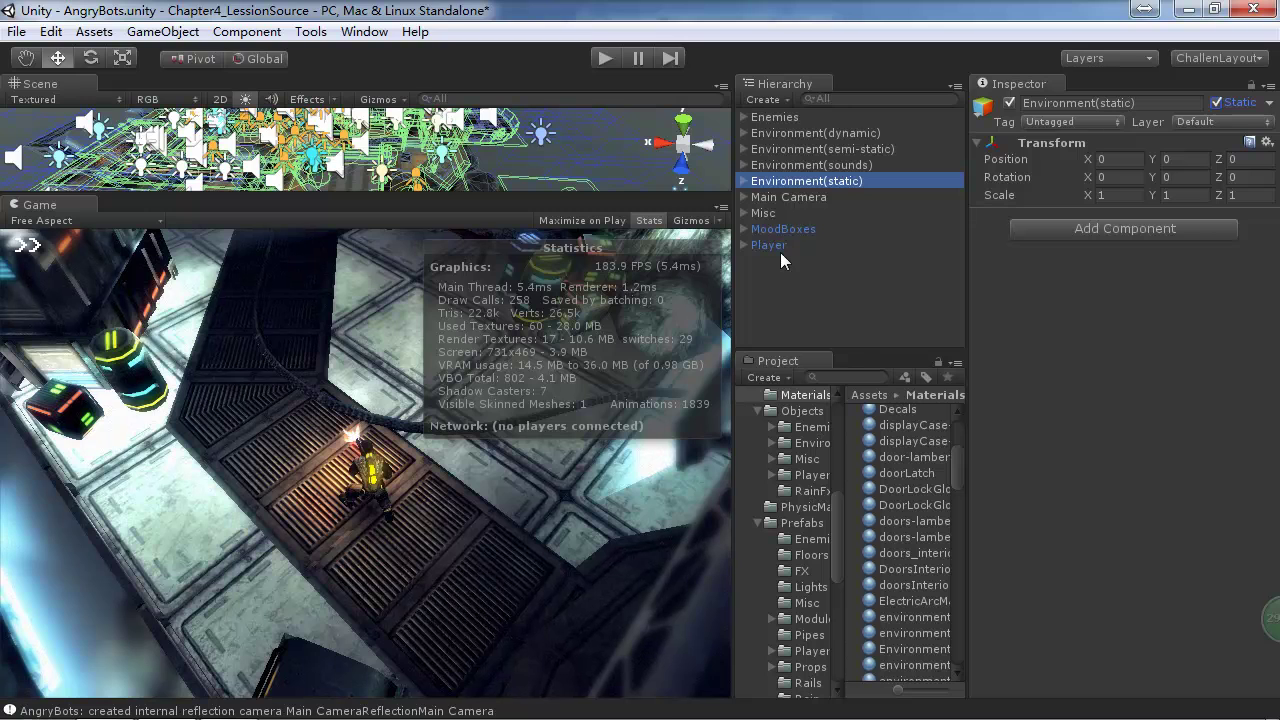
key("alt+Tab")
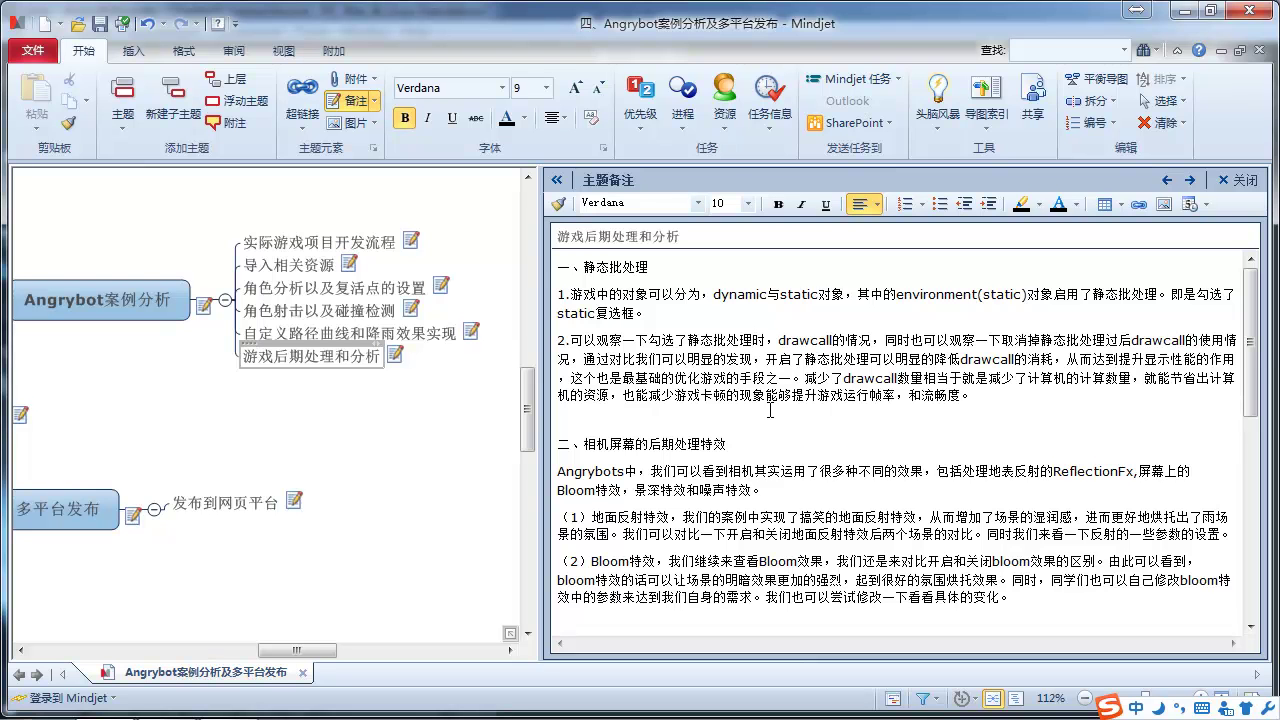
Step: Switch to Unity, select the Main Camera and look through its attached effect scripts
key("alt+Tab")
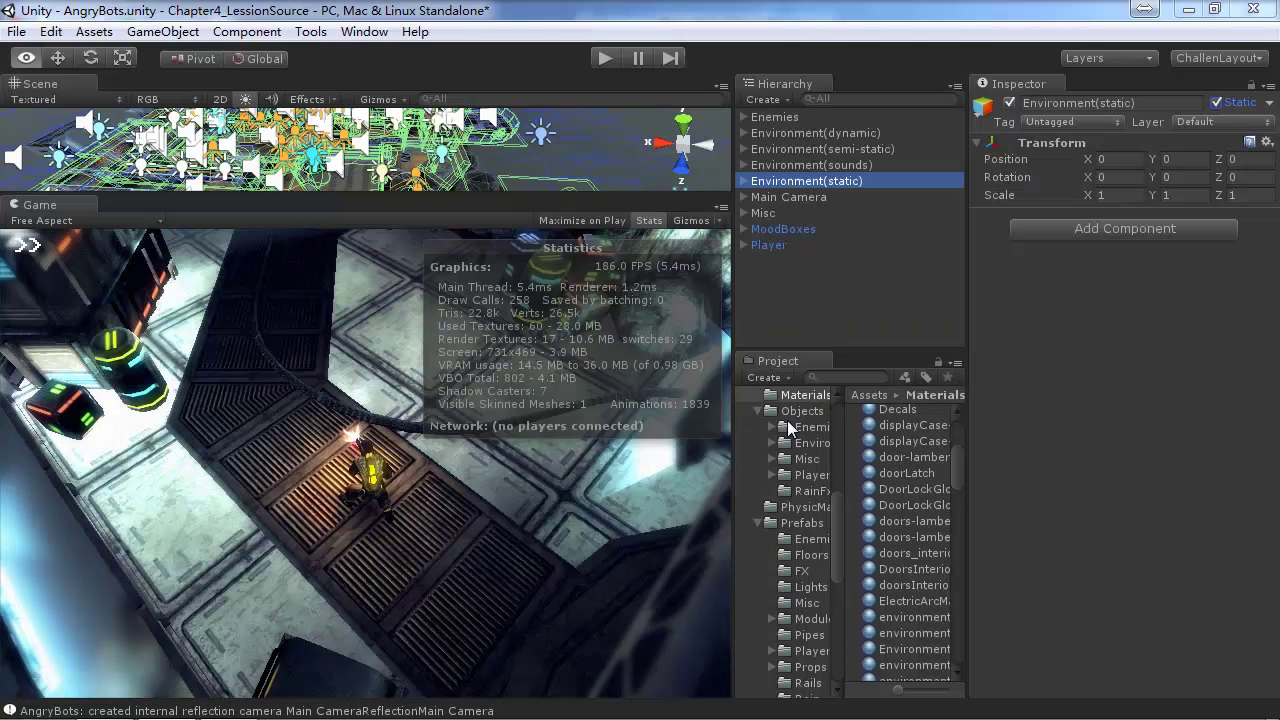
left_click(796, 201)
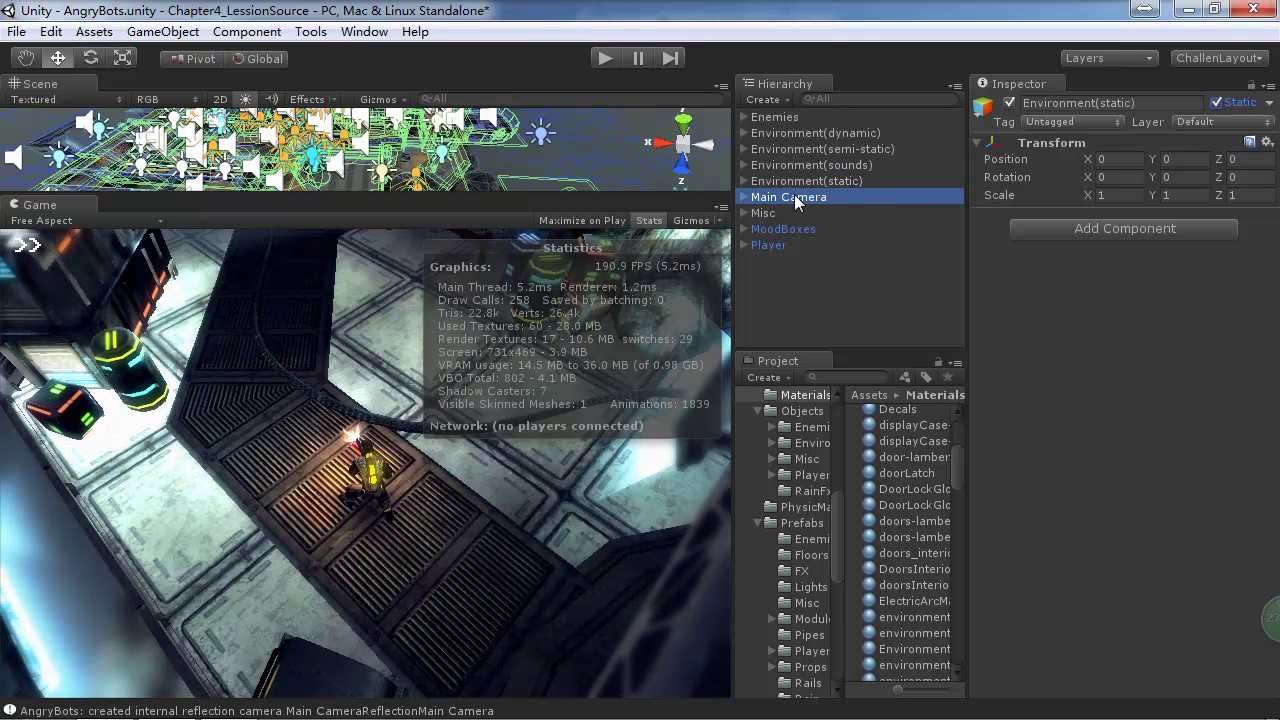
scroll(1151, 359, "down", 3)
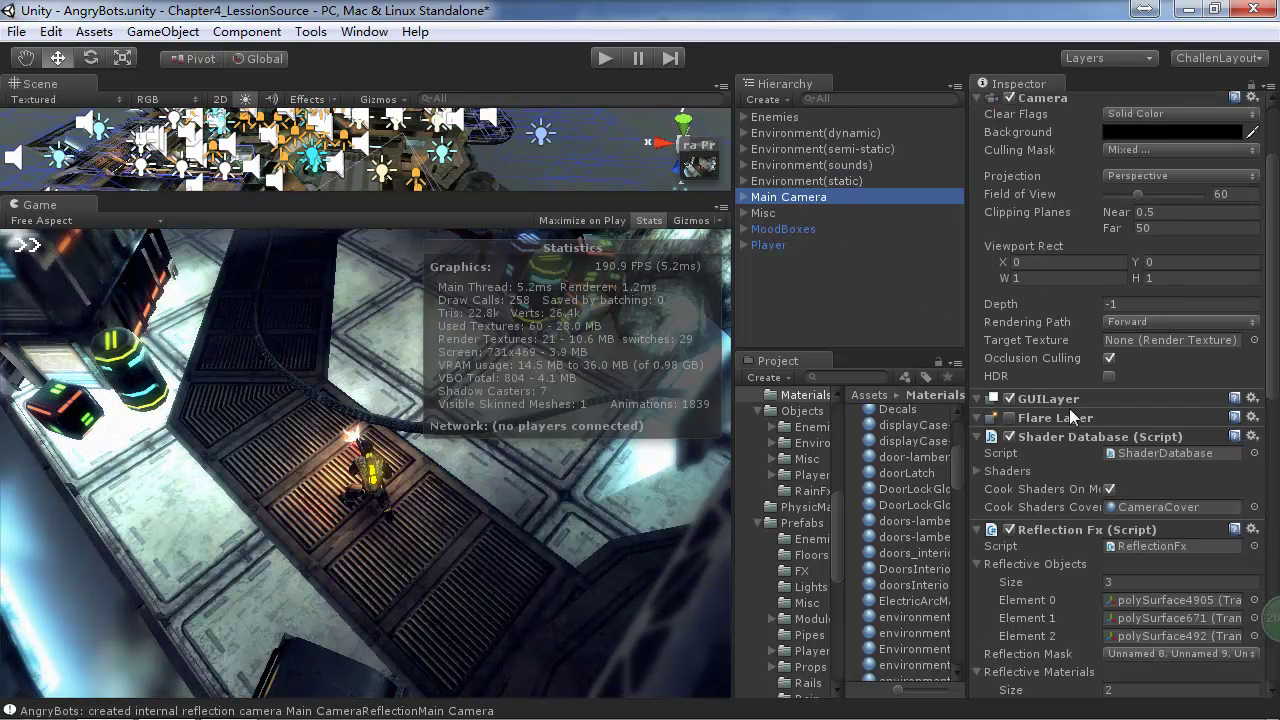
scroll(1225, 373, "down", 8)
scroll(1227, 373, "up", 3)
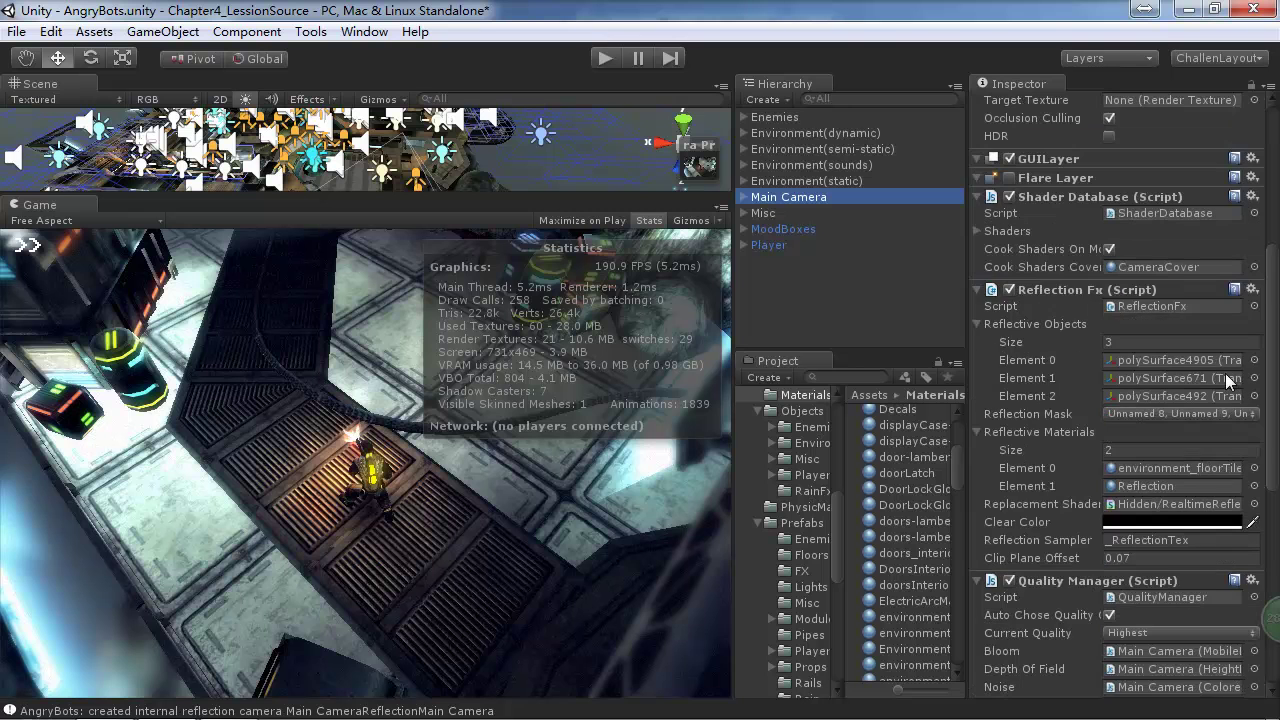
Step: Collapse the Main Camera's Shader Database, Reflection Fx, Quality Manager, Mobile Bloom, Height Depth Of Field and Colored Noise components
left_click(976, 290)
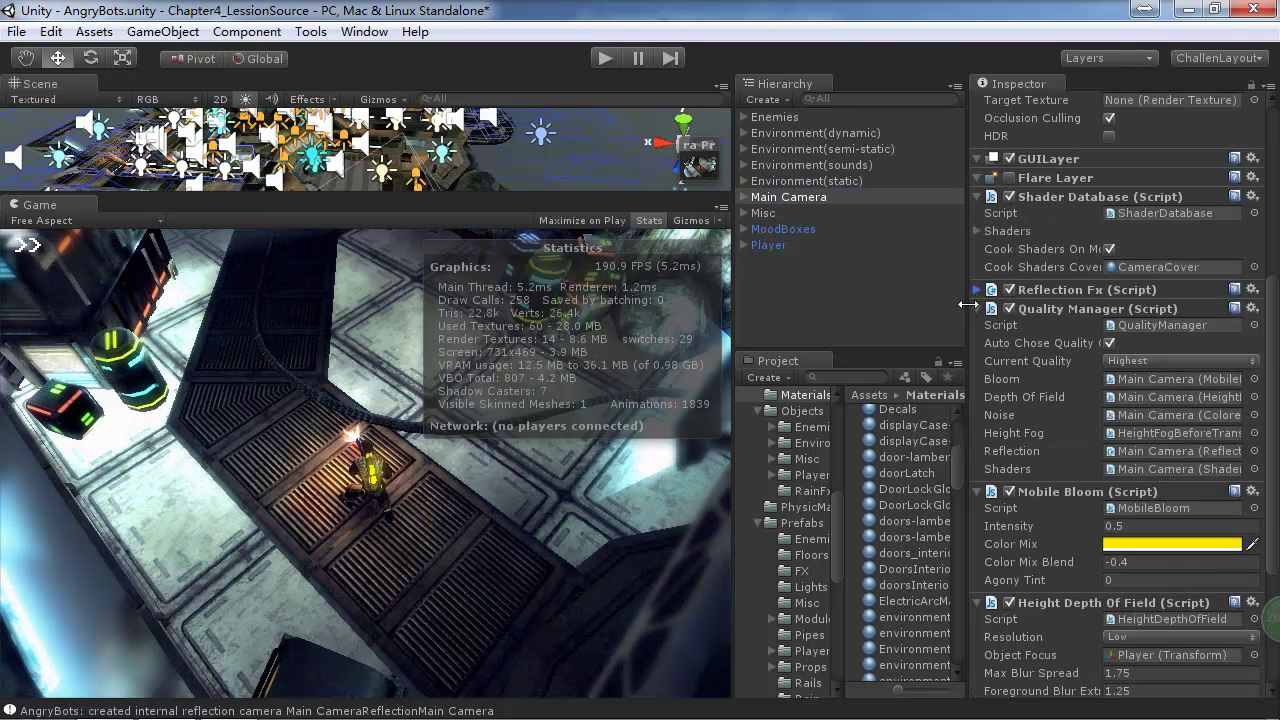
left_click(976, 308)
left_click(978, 327)
left_click(979, 363)
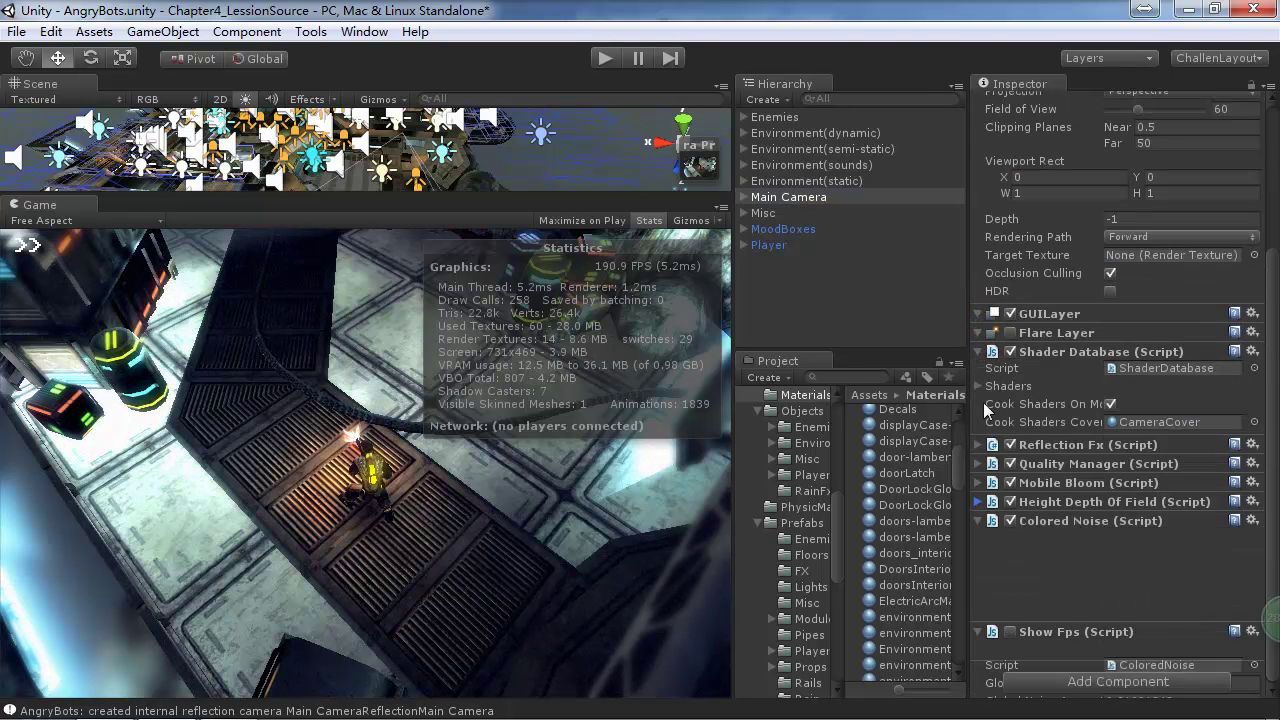
left_click(979, 521)
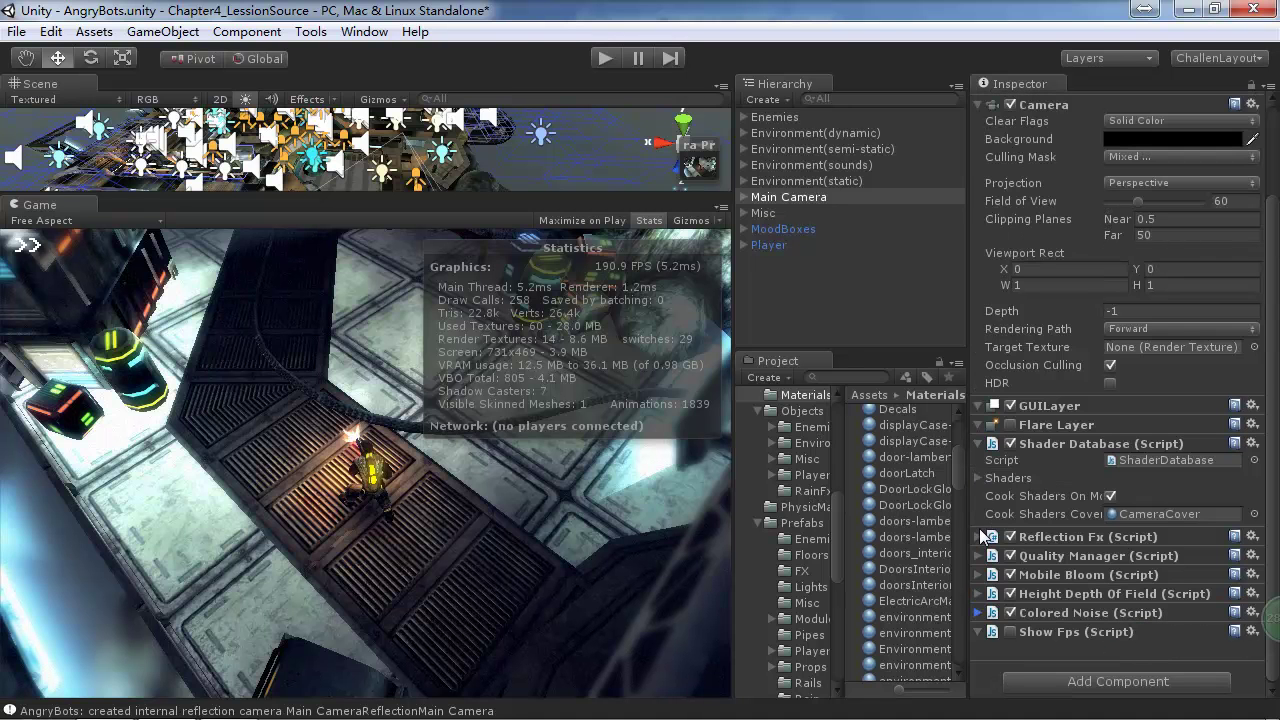
scroll(988, 457, "up", 3)
Step: Read the camera post-processing section of the Mindjet notes against the Main Camera's components, returning to Unity
key("alt+Tab")
scroll(833, 384, "down", 1)
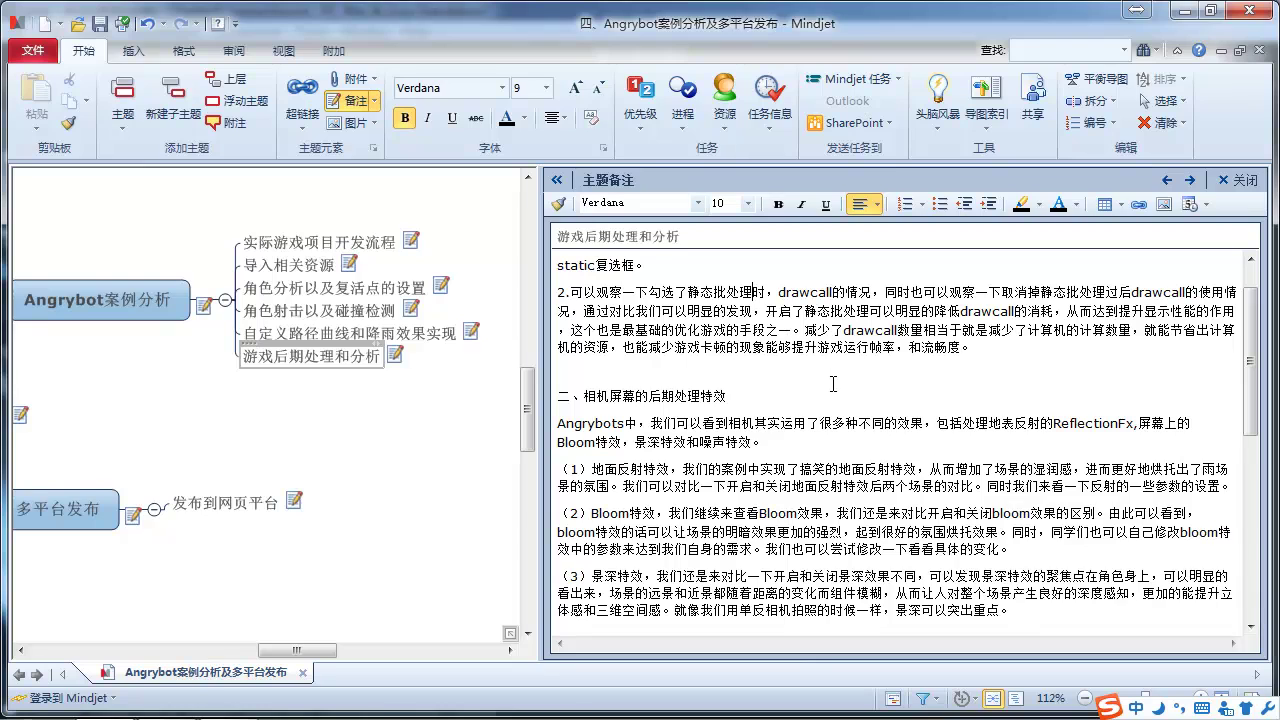
key("alt+Tab")
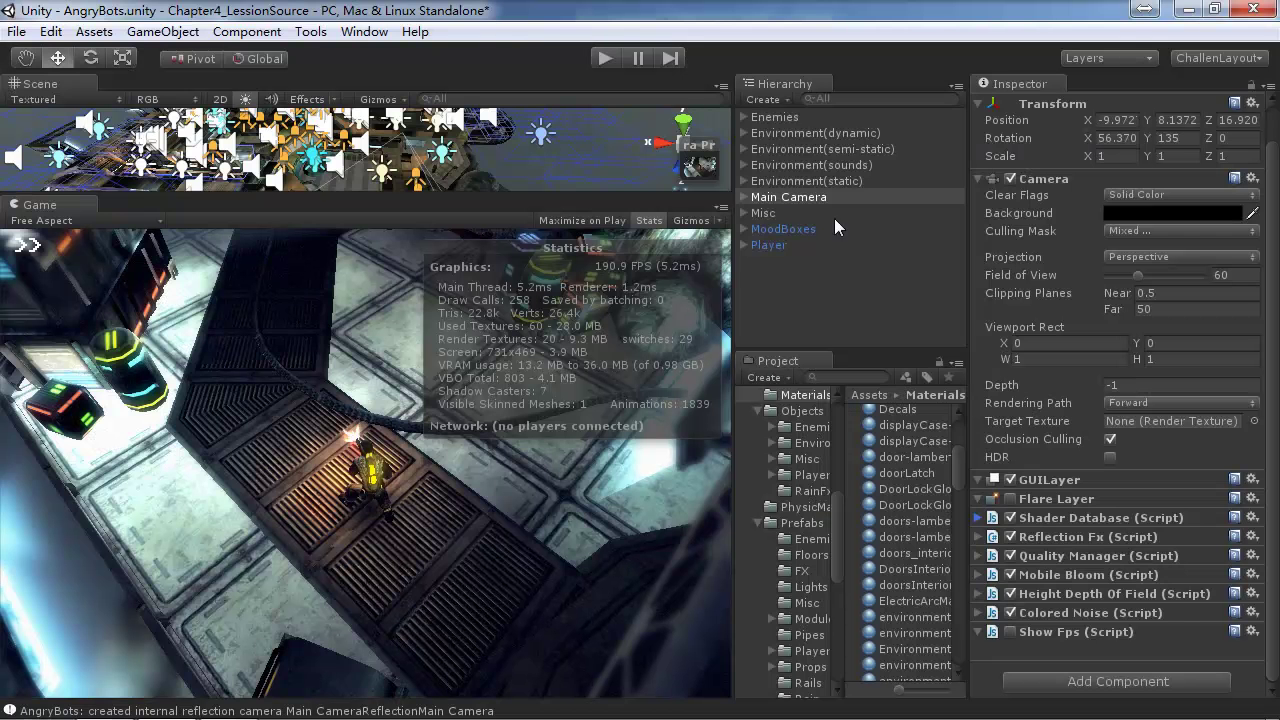
key("alt+Tab")
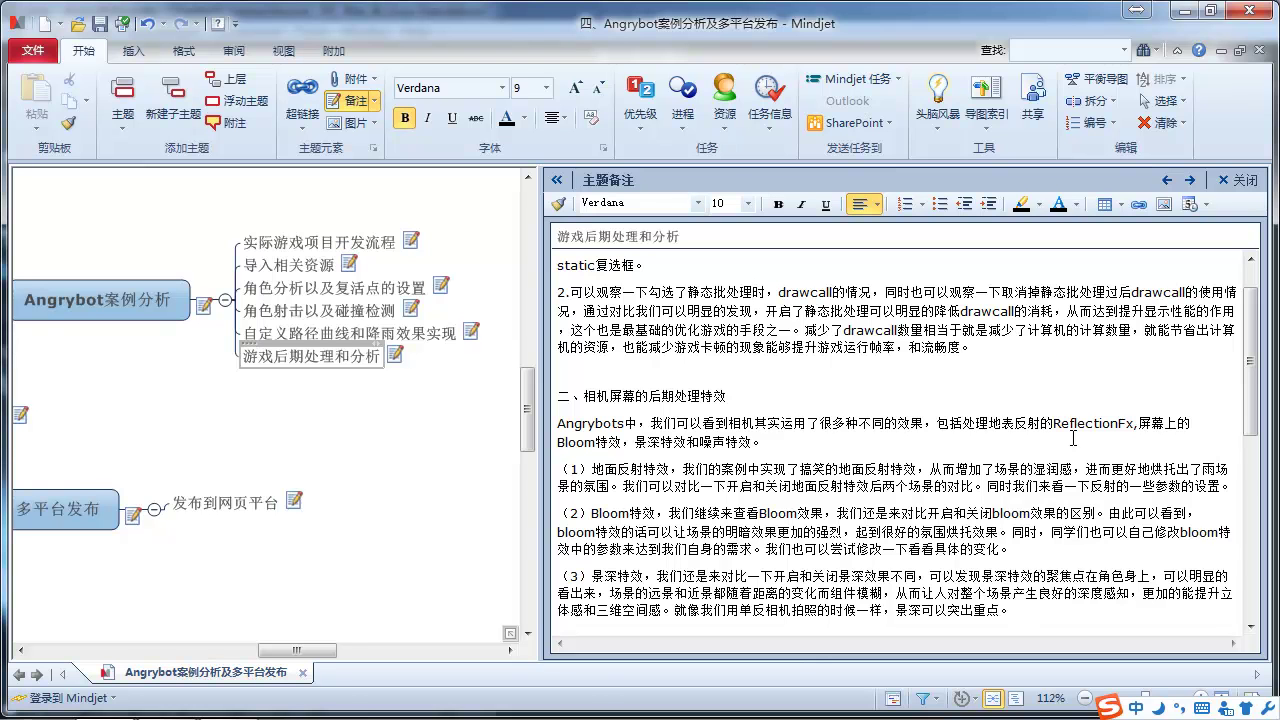
key("alt+Tab")
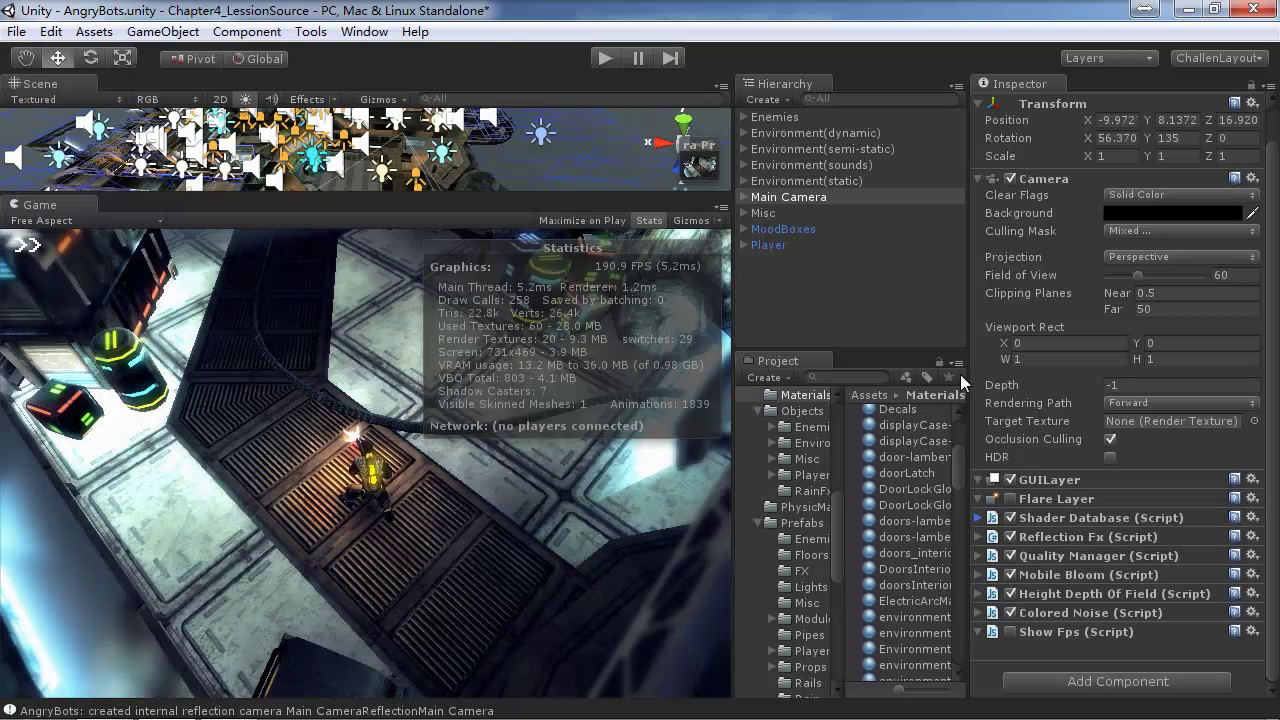
Step: Expand the Reflection Fx component to show its settings and hide the rendering statistics in the Game view
left_click(982, 537)
scroll(1060, 545, "down", 3)
scroll(1060, 545, "down", 3)
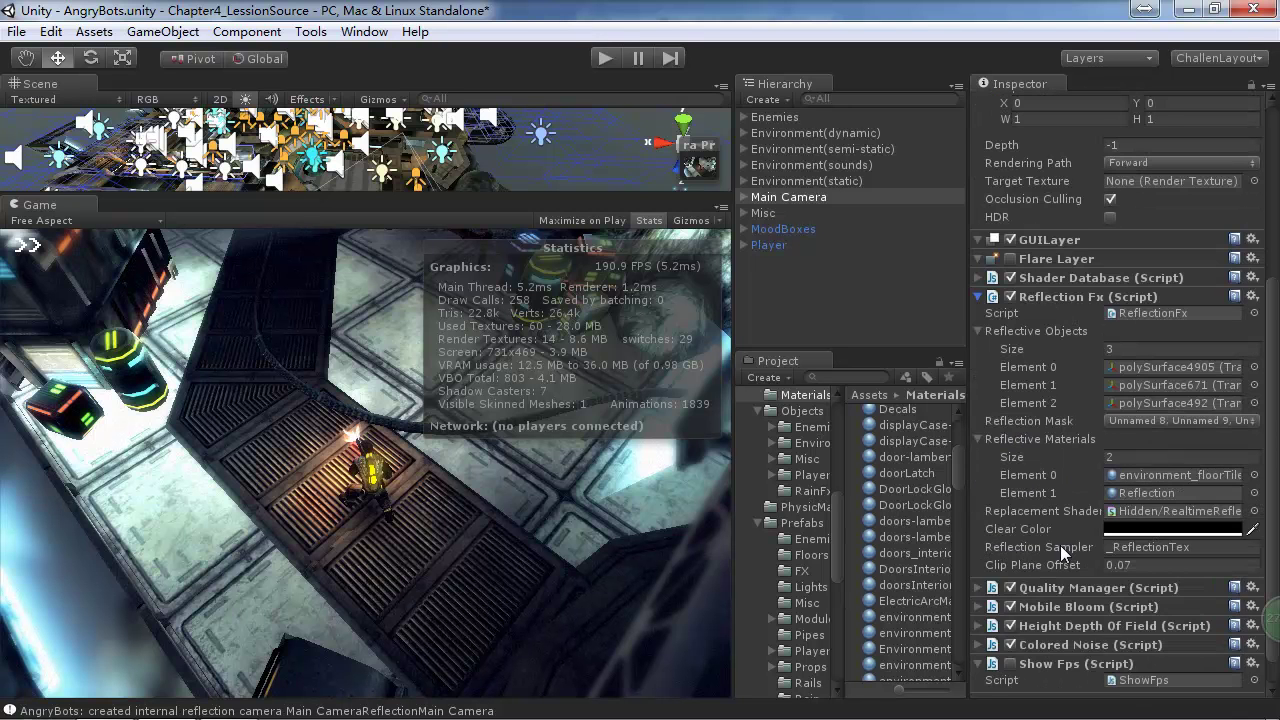
scroll(1060, 545, "up", 1)
left_click(650, 221)
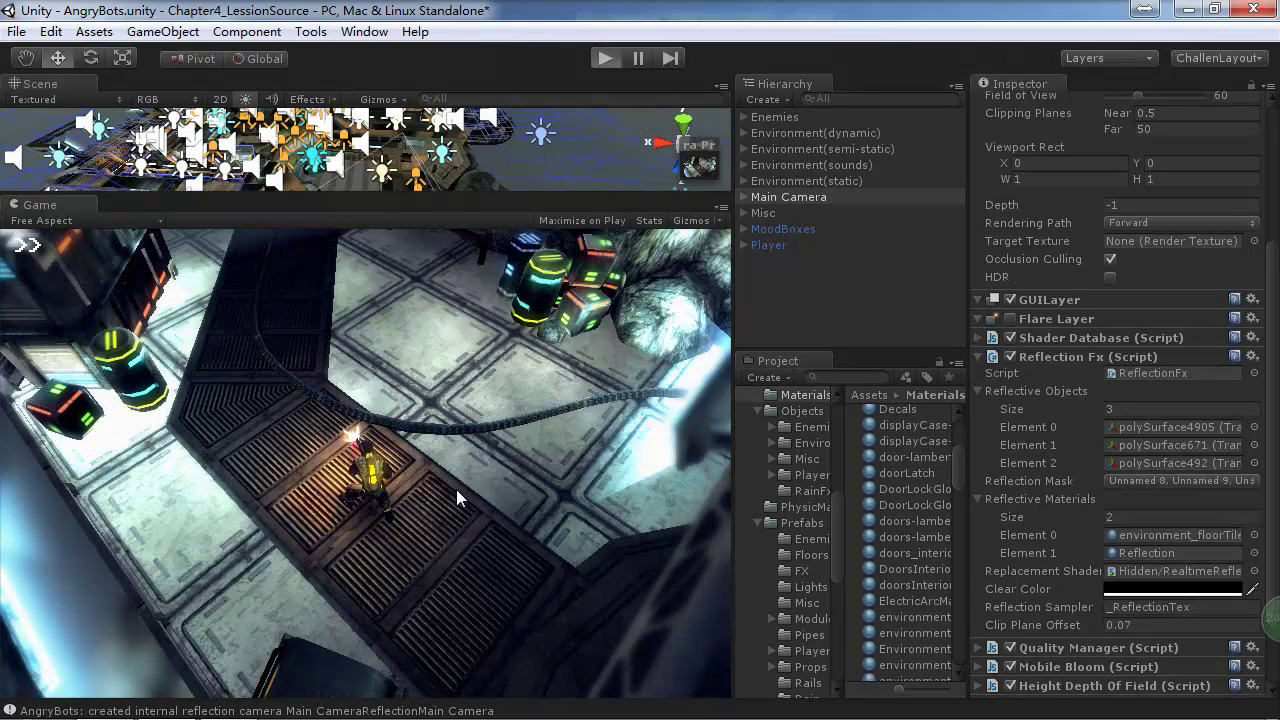
Step: Run the game and move the character across the light floor tiles to observe the ground reflection
key("a")
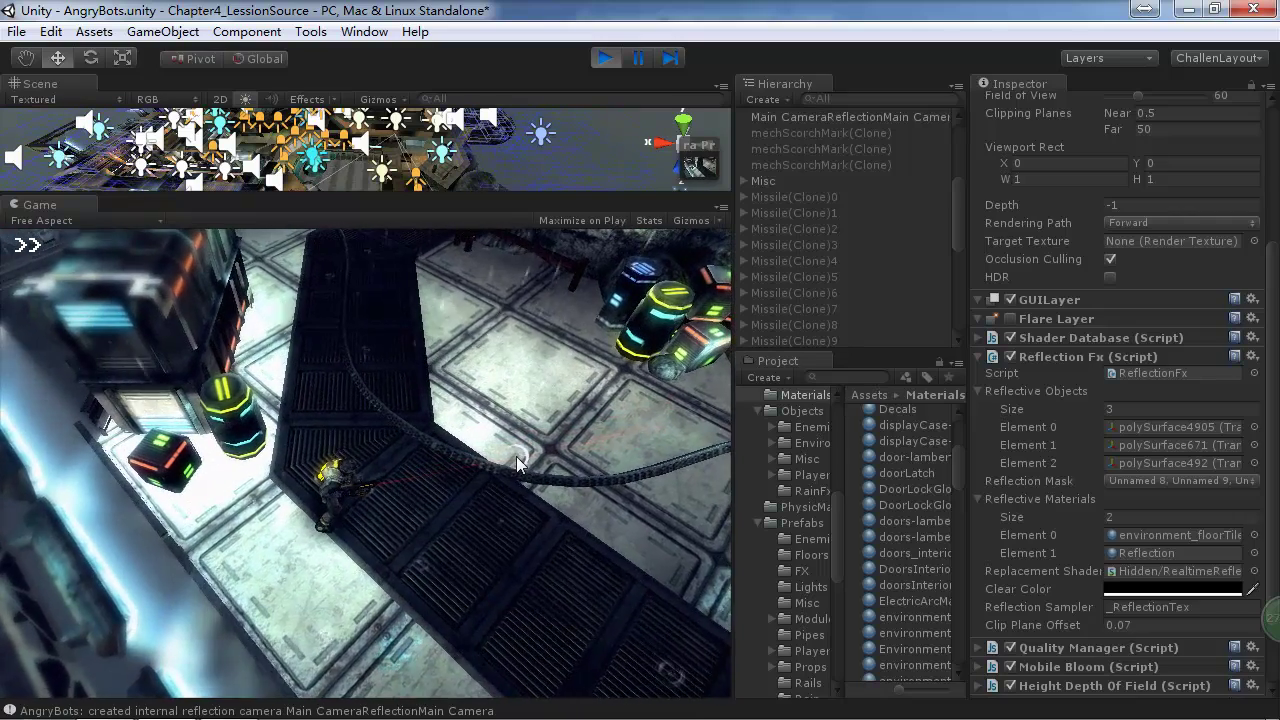
key("w")
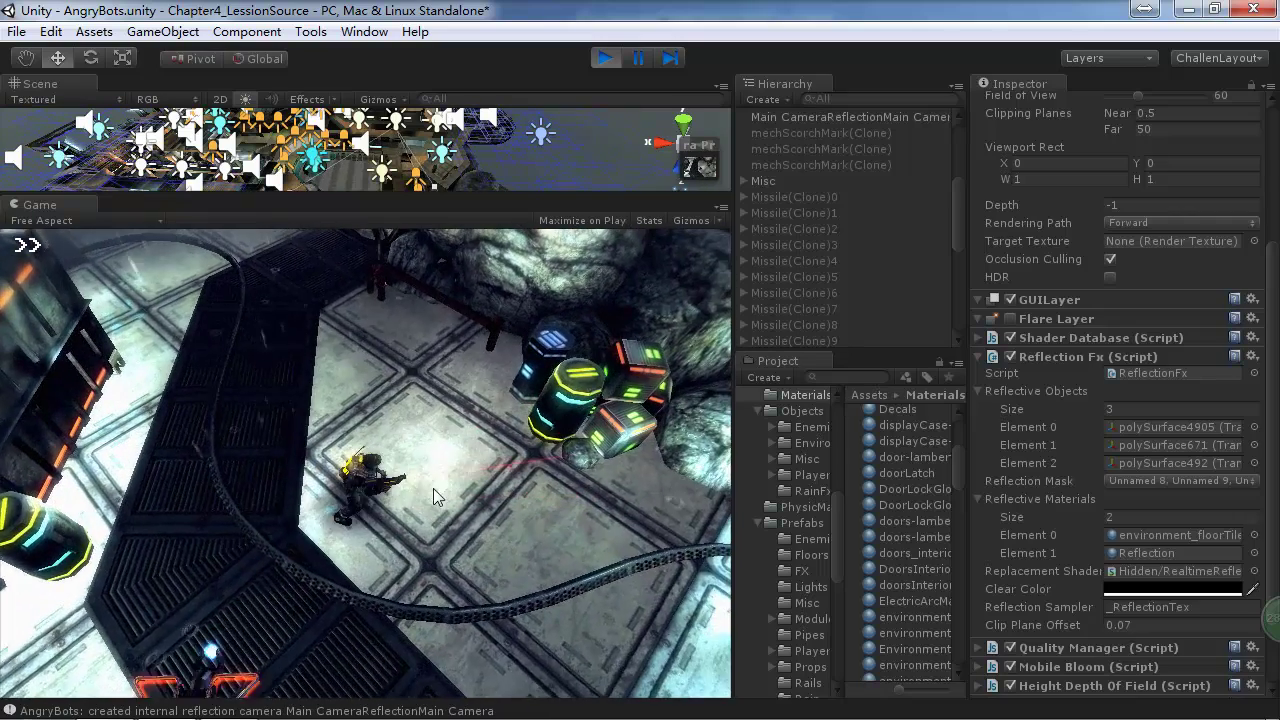
key("w")
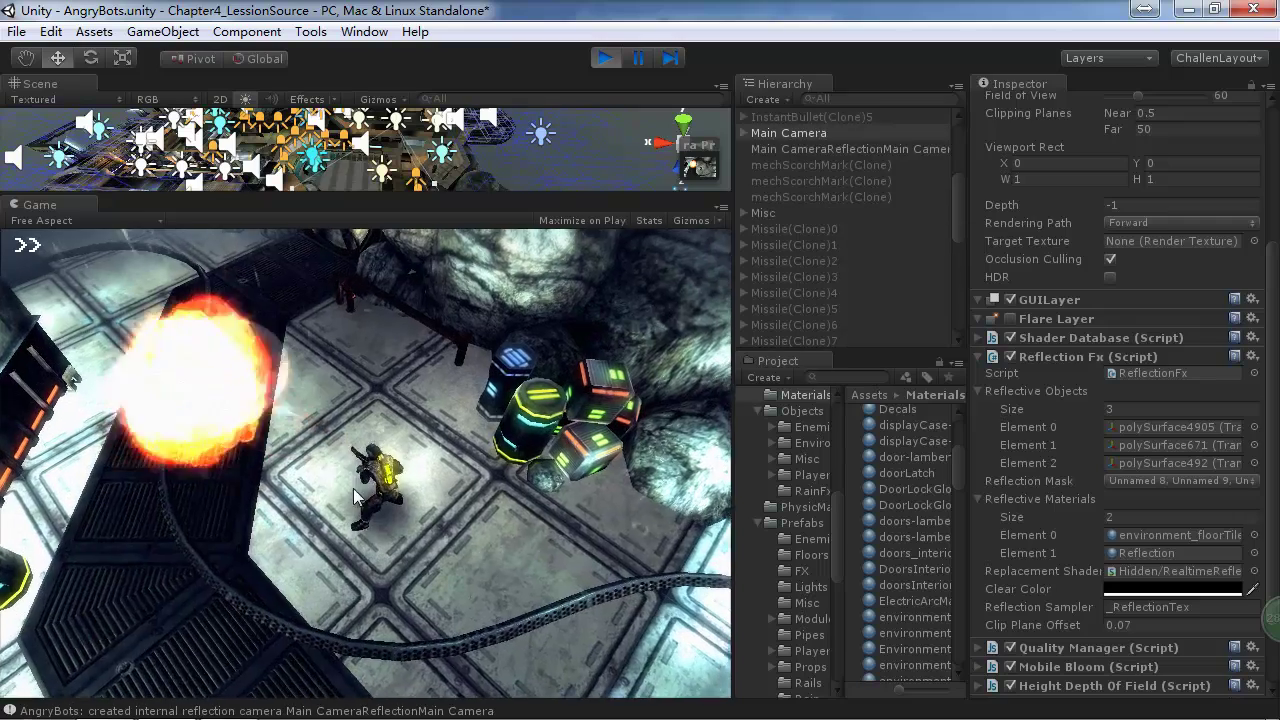
key("d")
key("s")
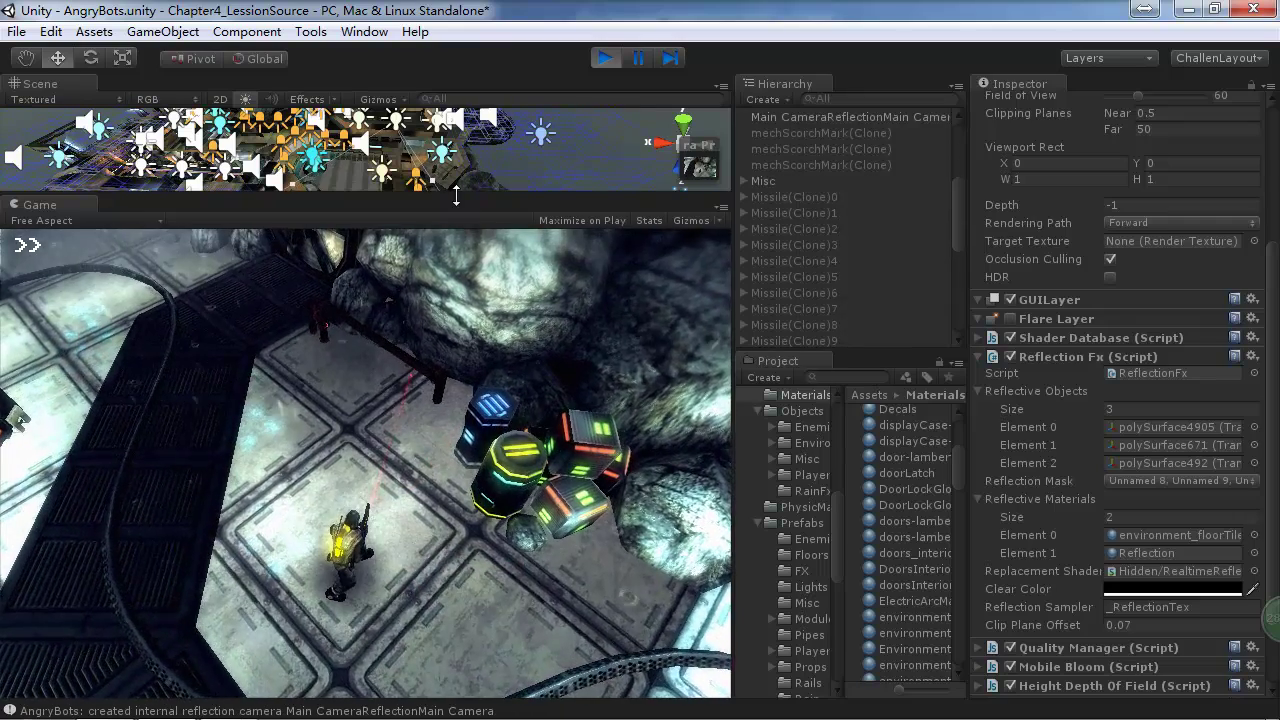
Step: Enlarge the Scene view and frame the Player and the floor tiles at its feet close up
left_click_drag(456, 197, 456, 480)
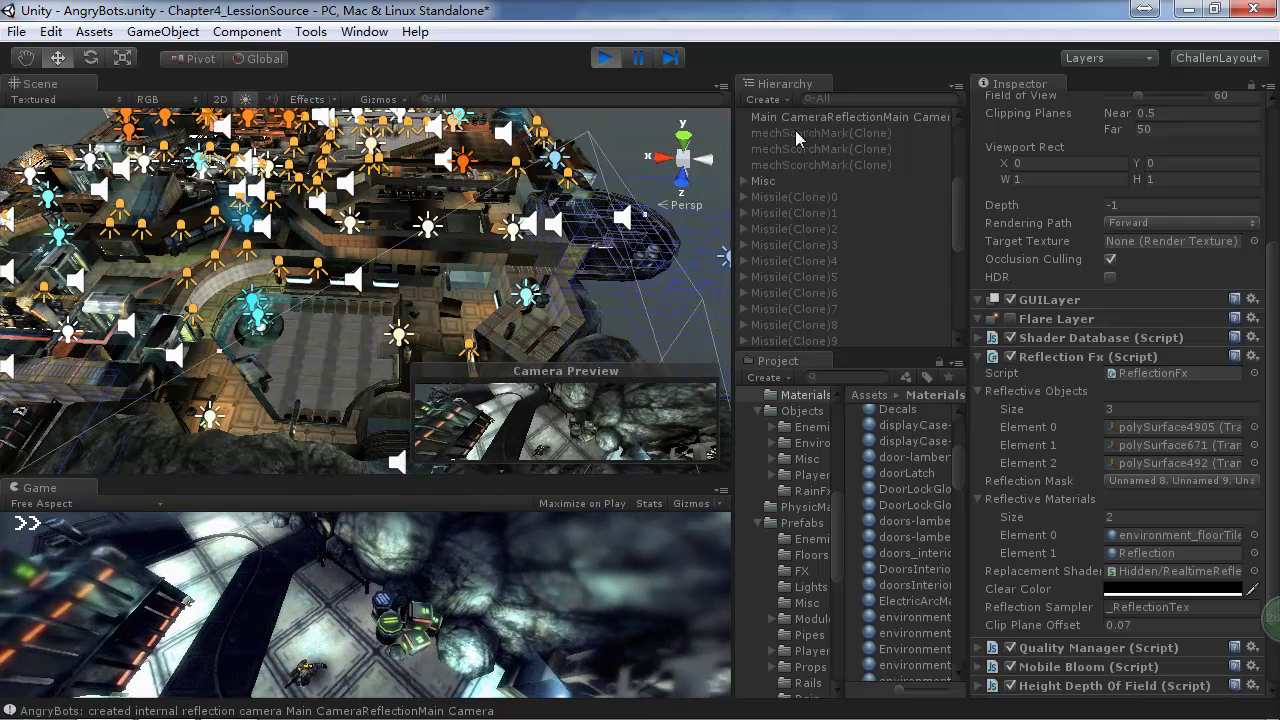
scroll(965, 116, "up", 5)
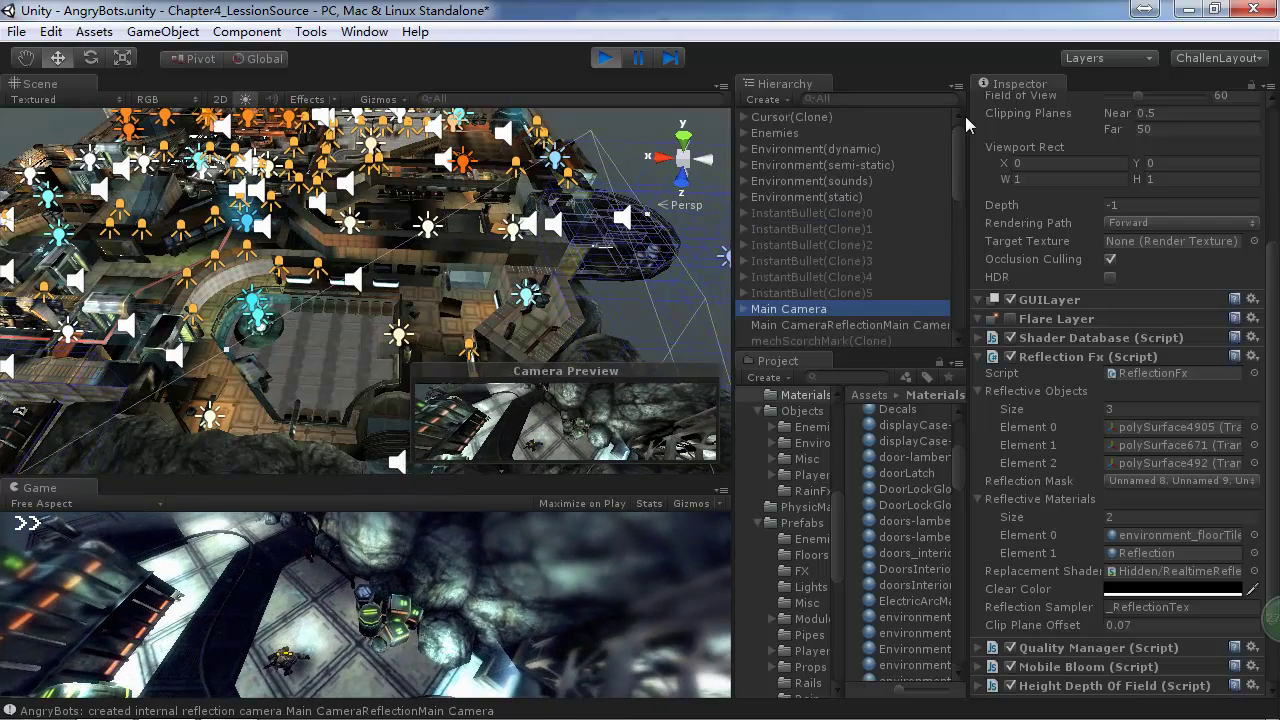
double_click(785, 118)
double_click(783, 131)
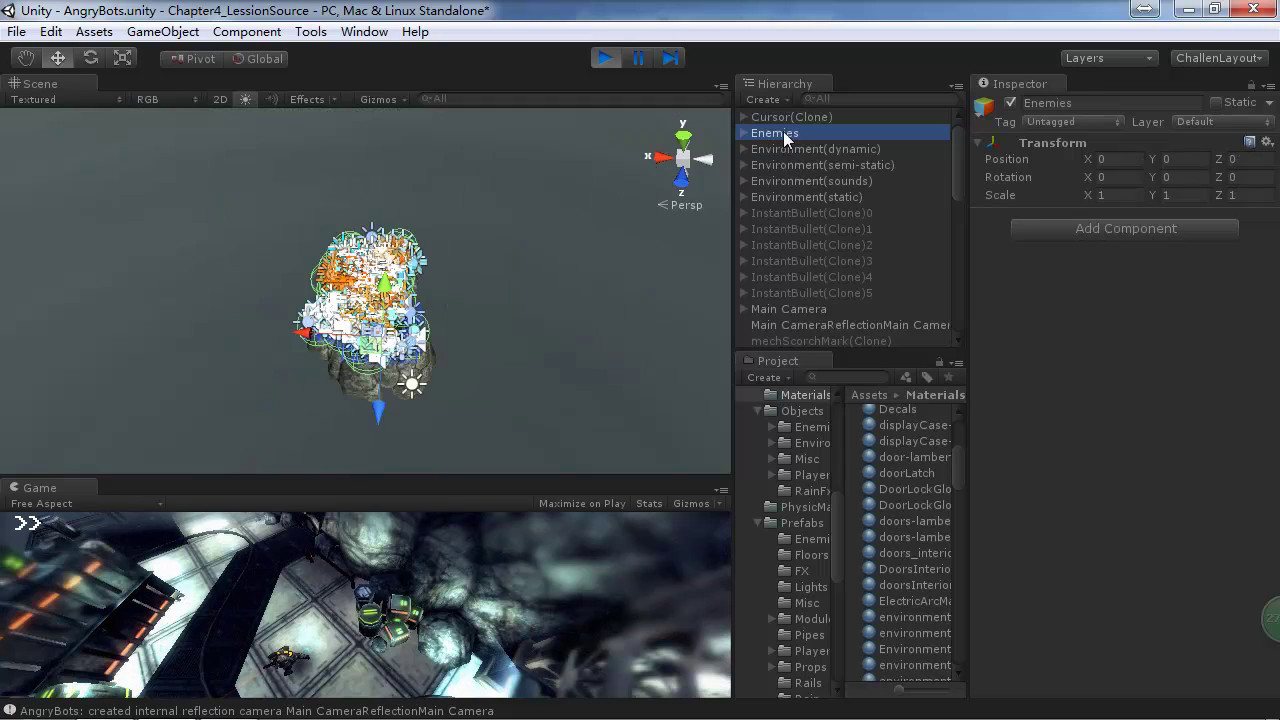
scroll(871, 280, "down", 3)
scroll(871, 280, "down", 4)
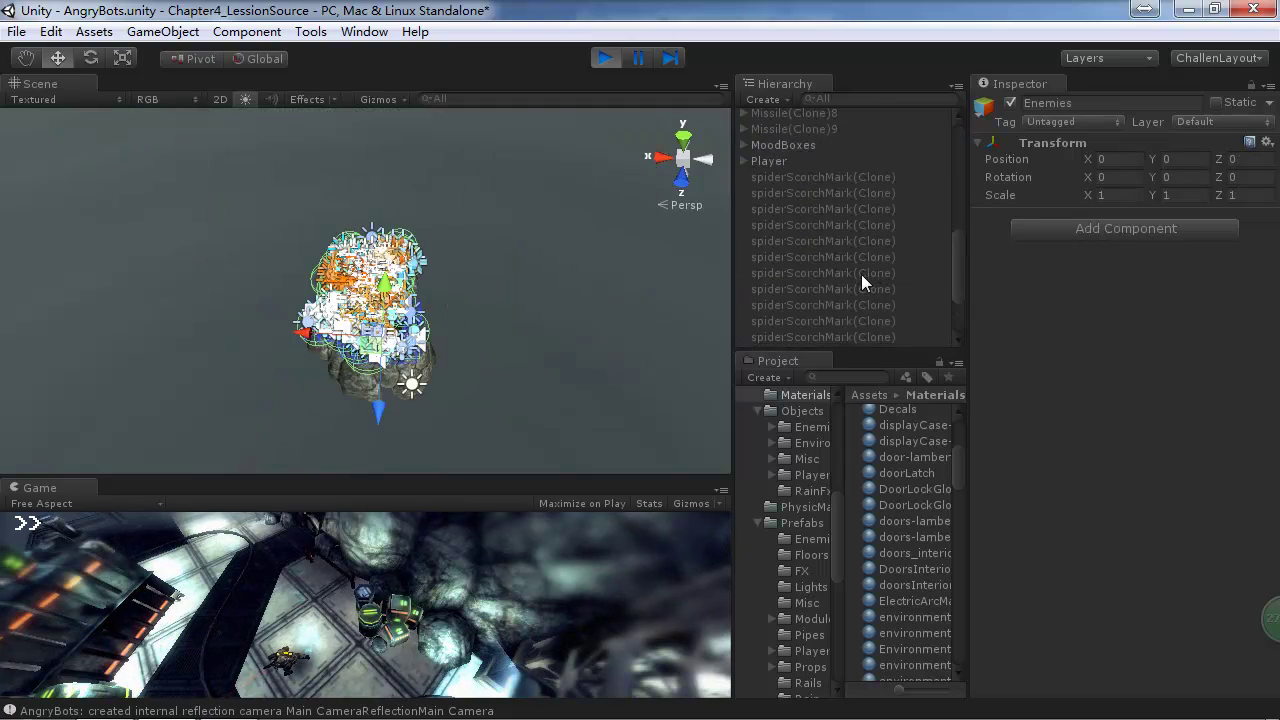
double_click(790, 339)
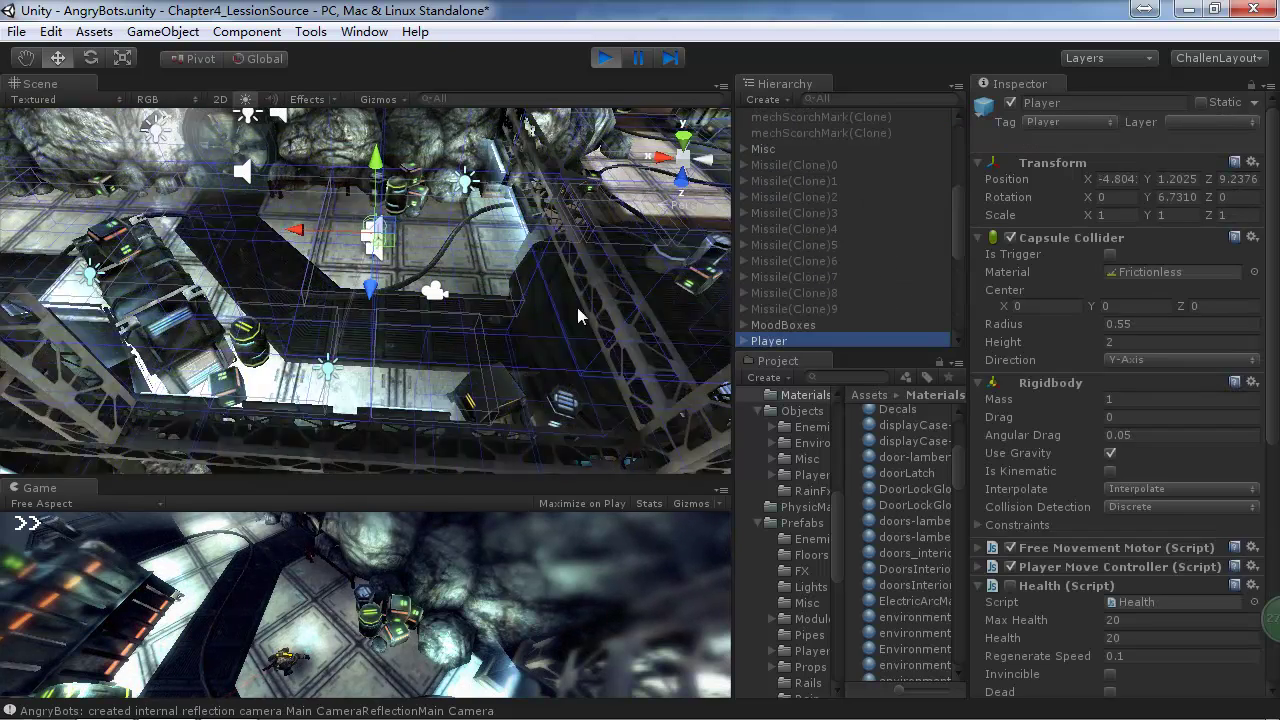
right_click_drag(488, 240, 220, 345)
middle_click_drag(220, 345, 133, 376)
right_click_drag(133, 376, 382, 374)
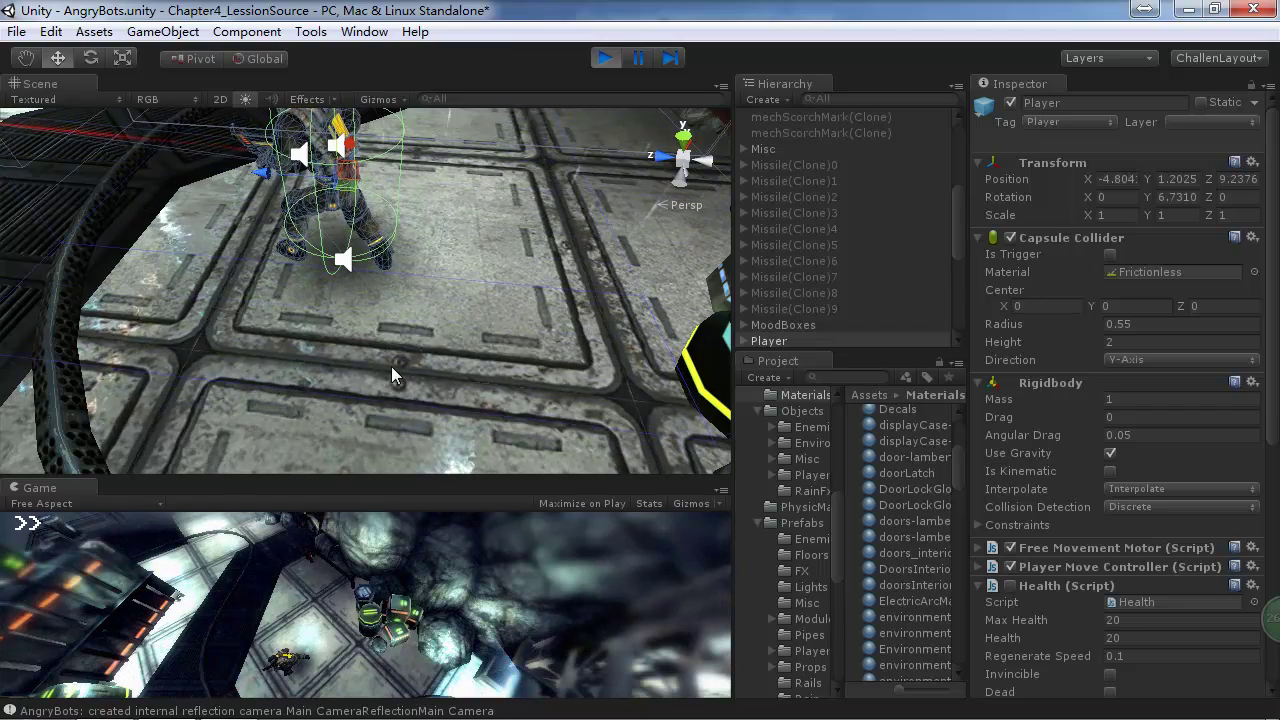
Step: Select the Main Camera and turn Reflection Fx off and on again to compare the floor's reflection
scroll(1235, 330, "down", 3)
scroll(1215, 282, "up", 3)
left_click_drag(962, 306, 960, 172)
left_click(825, 288)
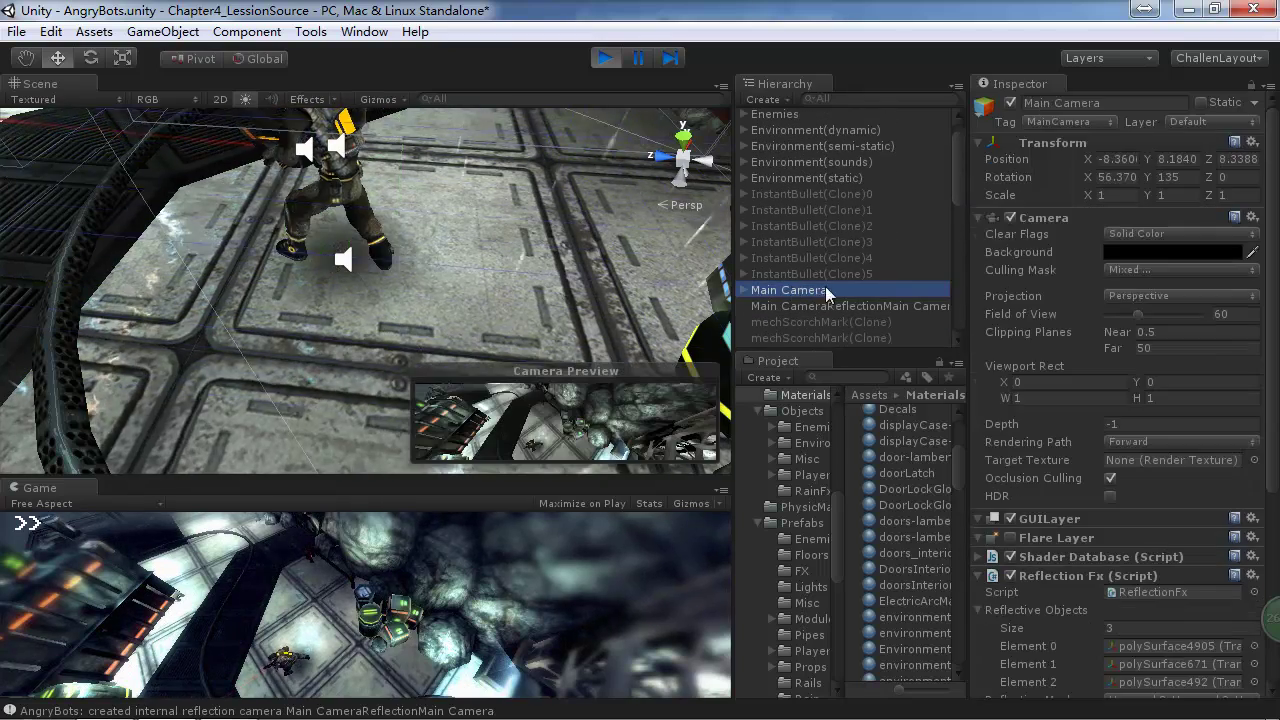
scroll(1275, 337, "down", 2)
scroll(1275, 337, "down", 5)
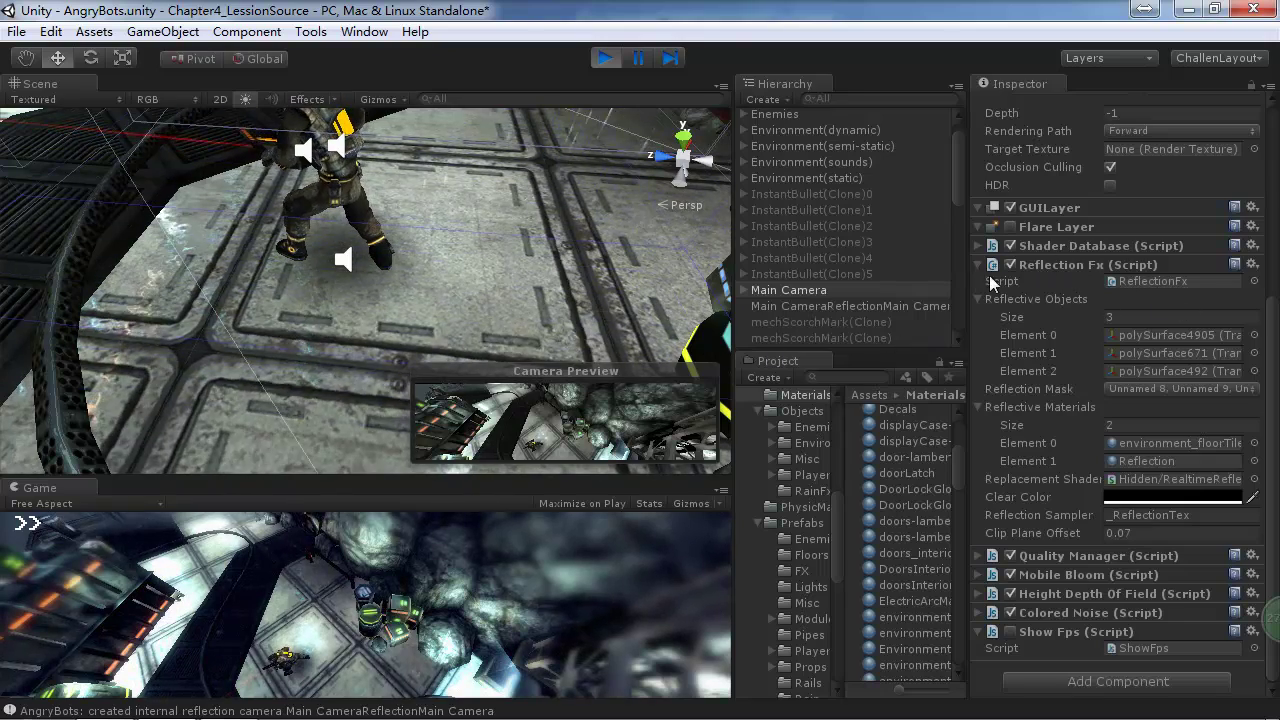
left_click(1010, 265)
left_click(1010, 265)
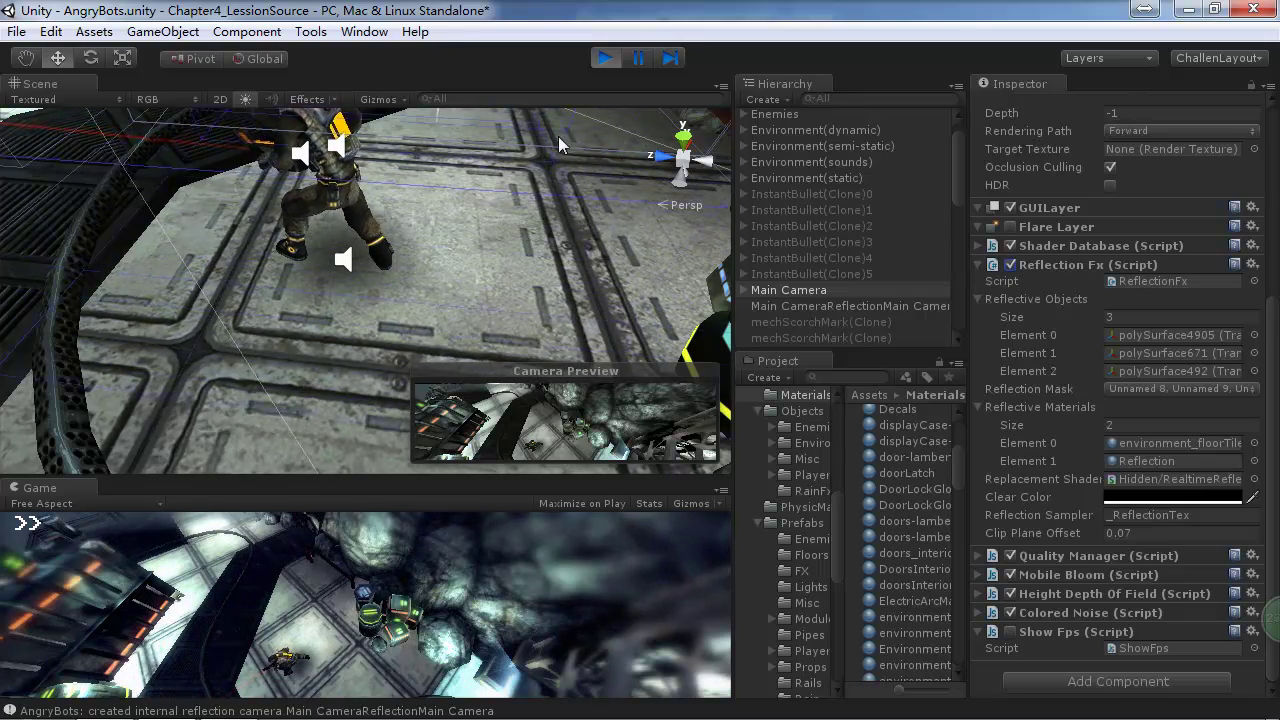
Step: Restart the game run, disable Reflection Fx on the Main Camera to compare the floor, and end the run
left_click(603, 59)
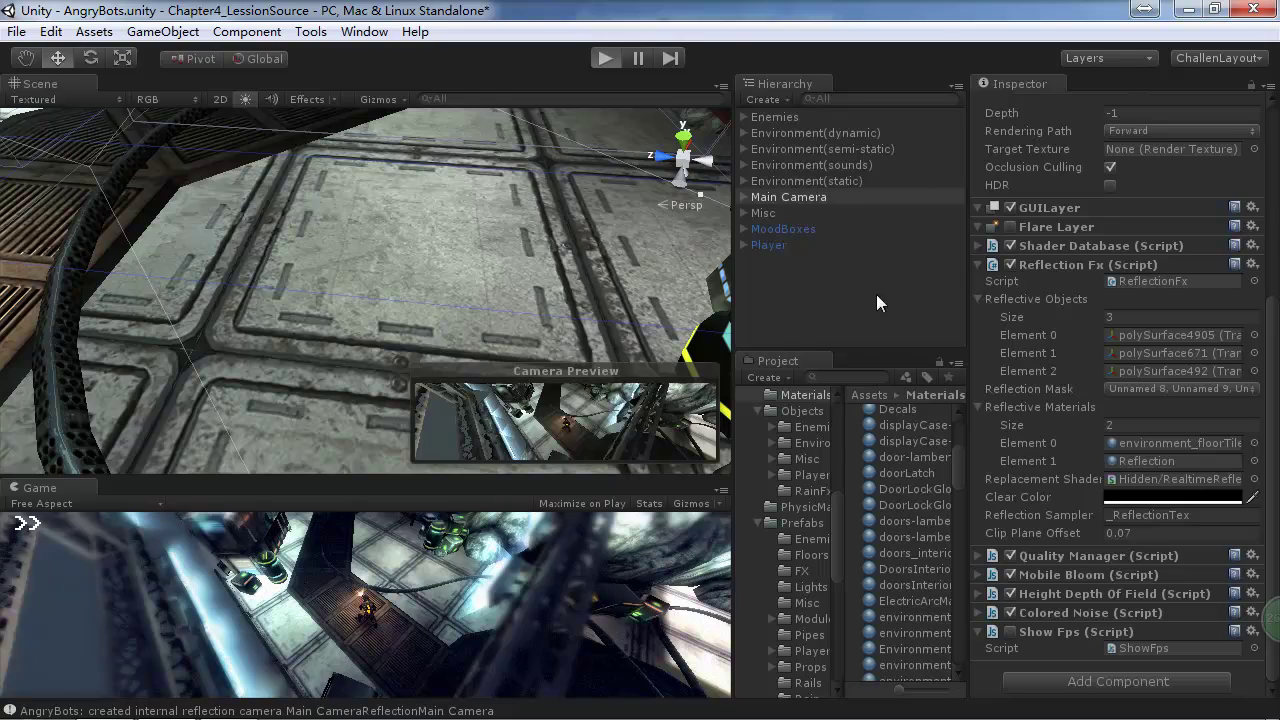
key("ctrl+p")
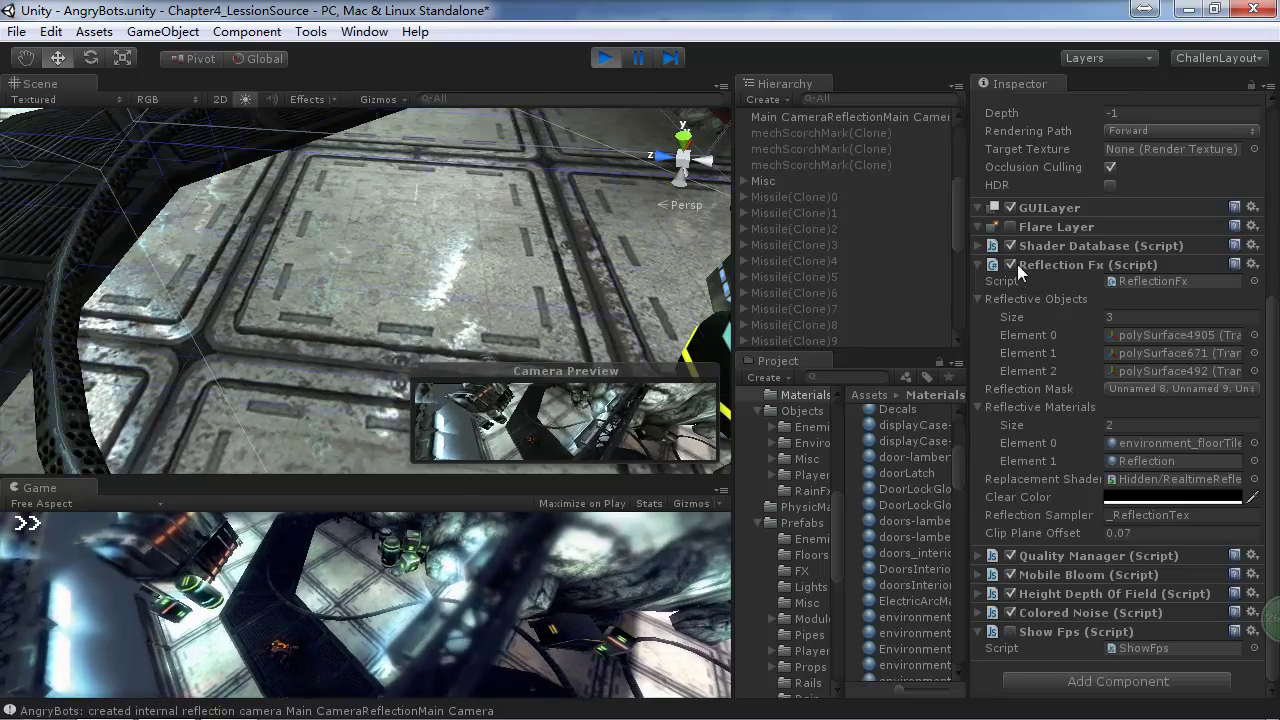
left_click(1010, 264)
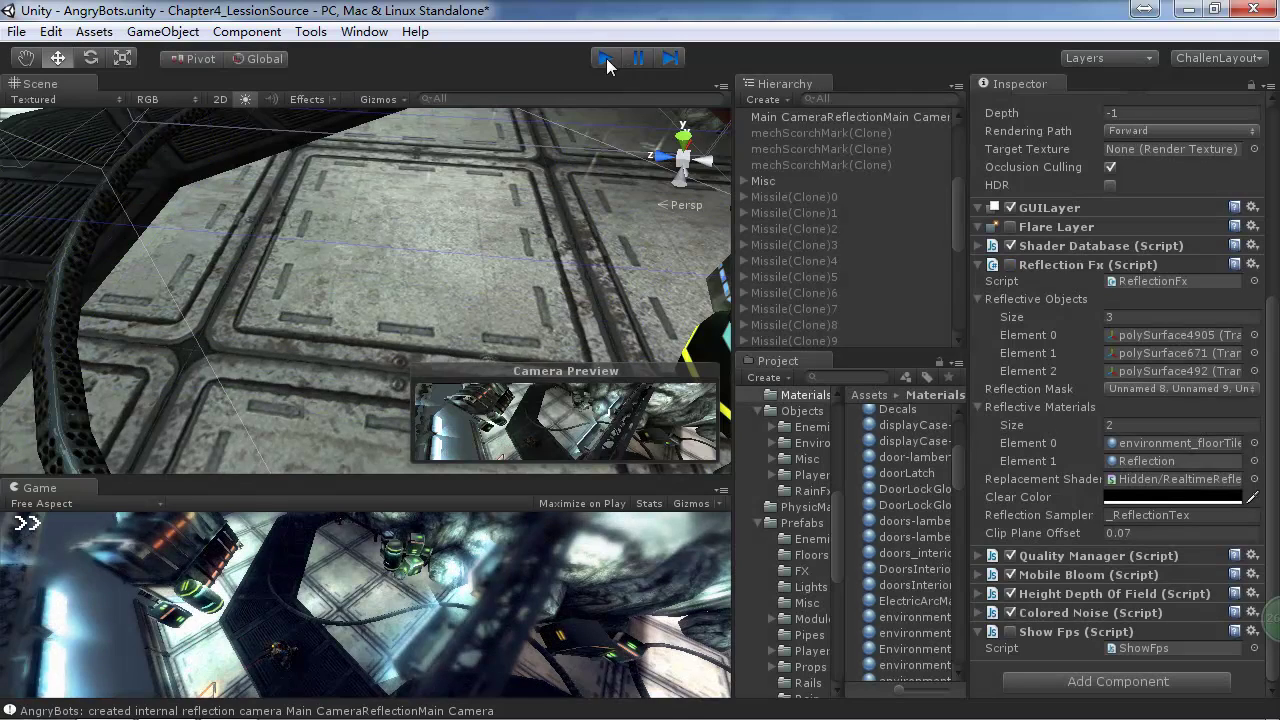
left_click(606, 58)
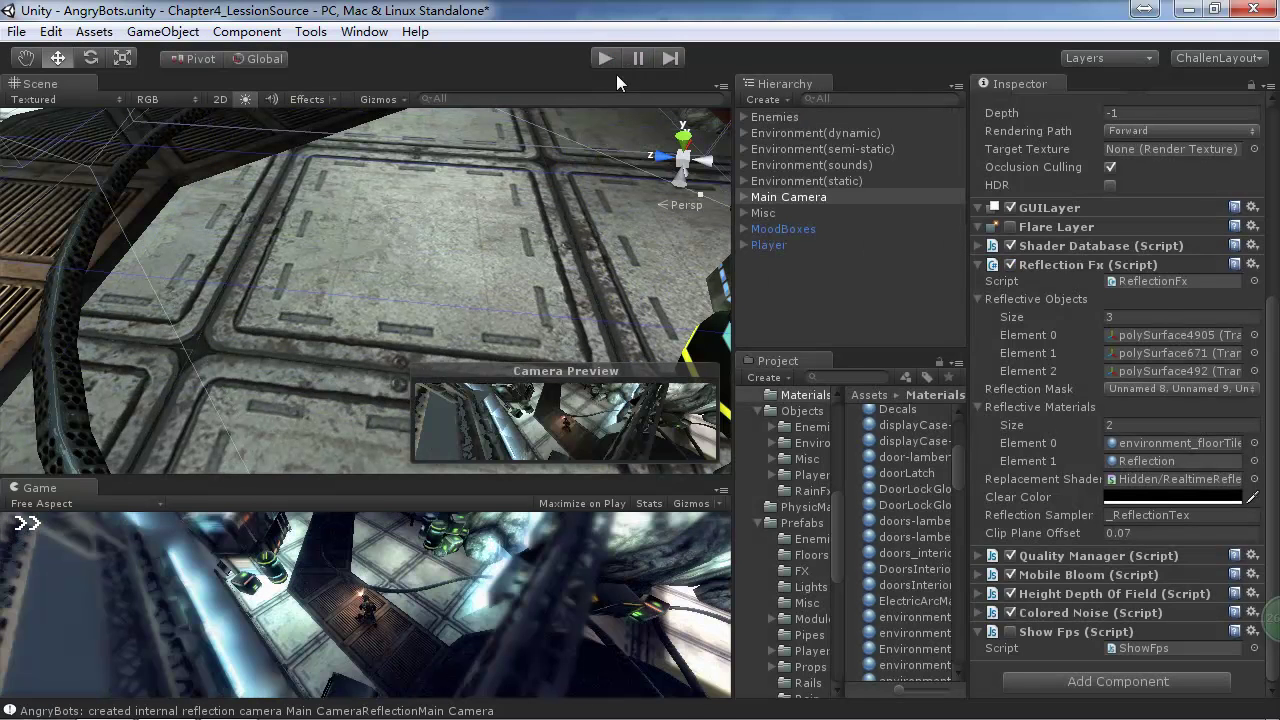
Step: Locate Reflection Fx's reflective object polySurface4905 in the scene and collapse its parent groups in the hierarchy
left_click(1162, 336)
double_click(866, 341)
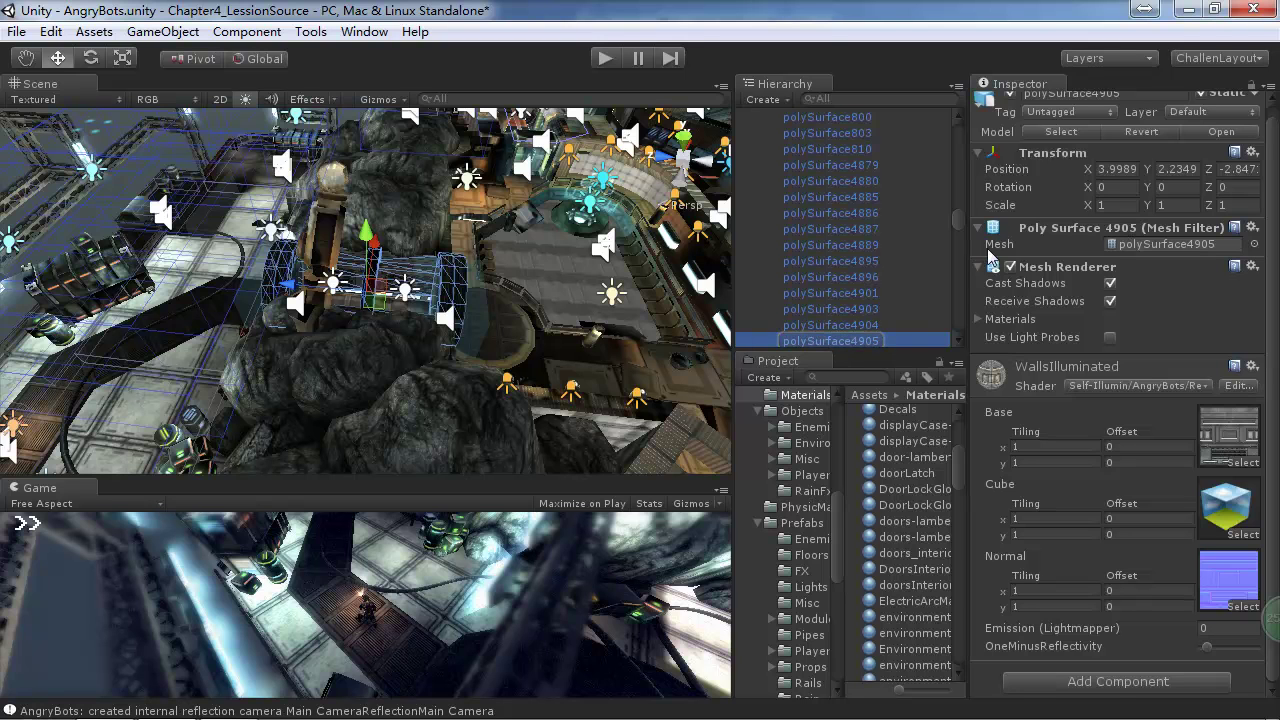
mouse_move(958, 220)
left_mouse_down()
mouse_move(962, 140)
mouse_move(958, 217)
left_mouse_up()
left_click(760, 313)
left_click(761, 170)
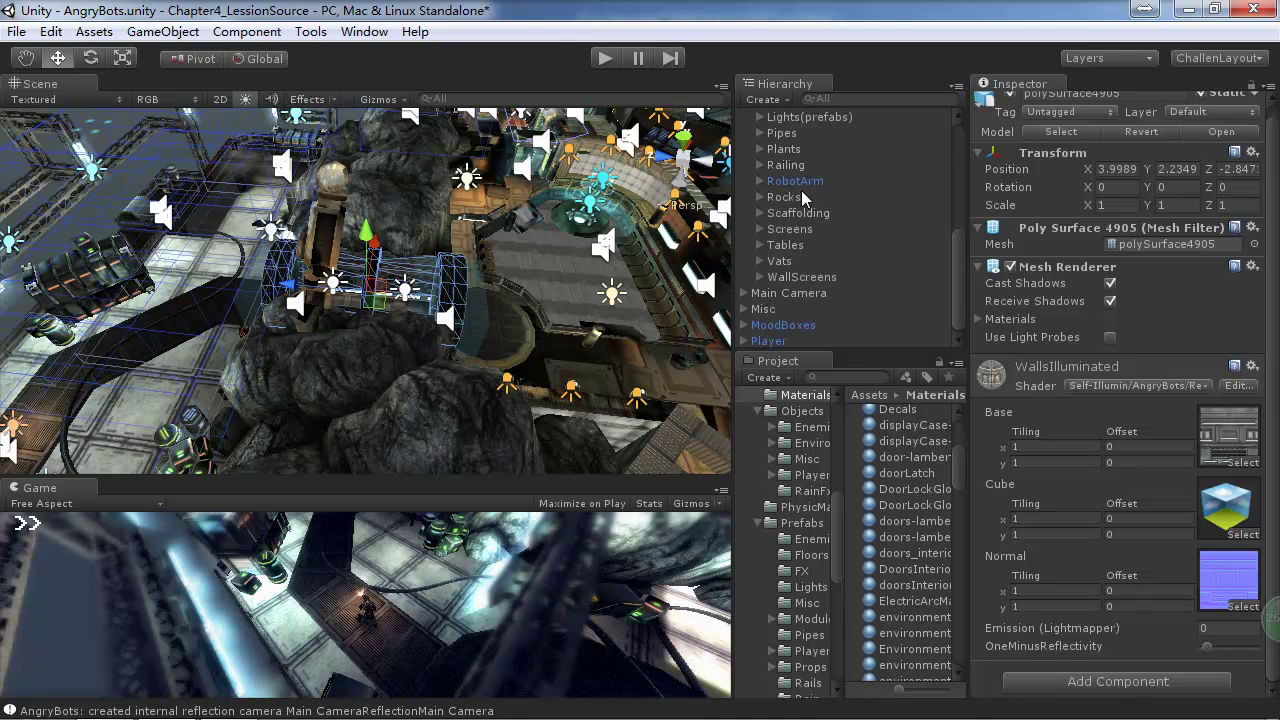
scroll(942, 290, "up", 1)
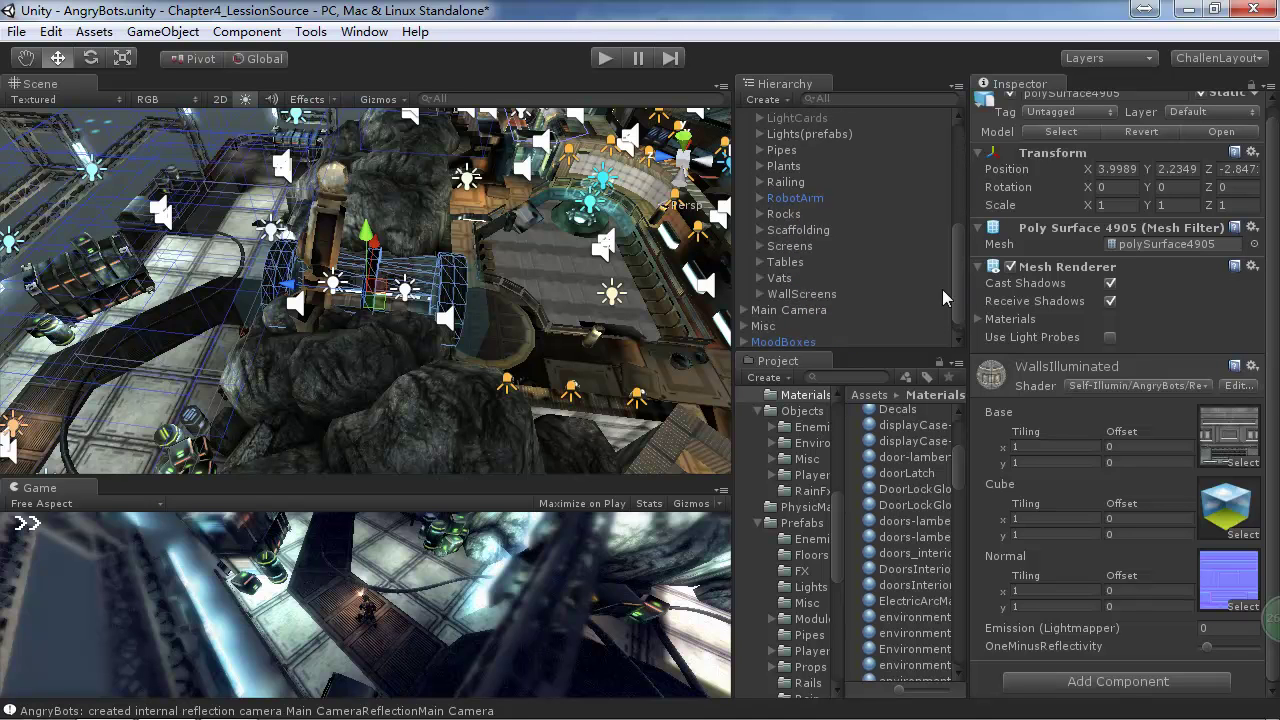
Step: Select the Main Camera again and locate Reflection Fx's reflective object polySurface671 in the hierarchy
left_click(940, 310)
scroll(1160, 390, "down", 3)
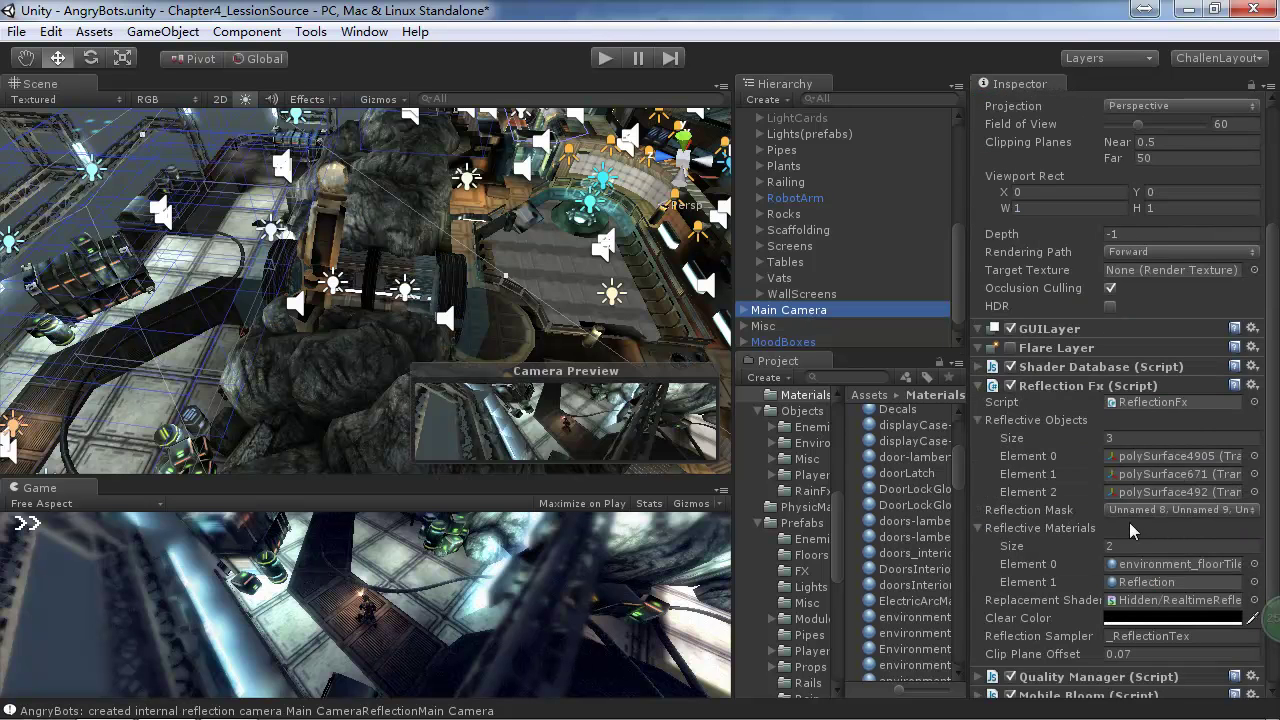
left_click(1146, 475)
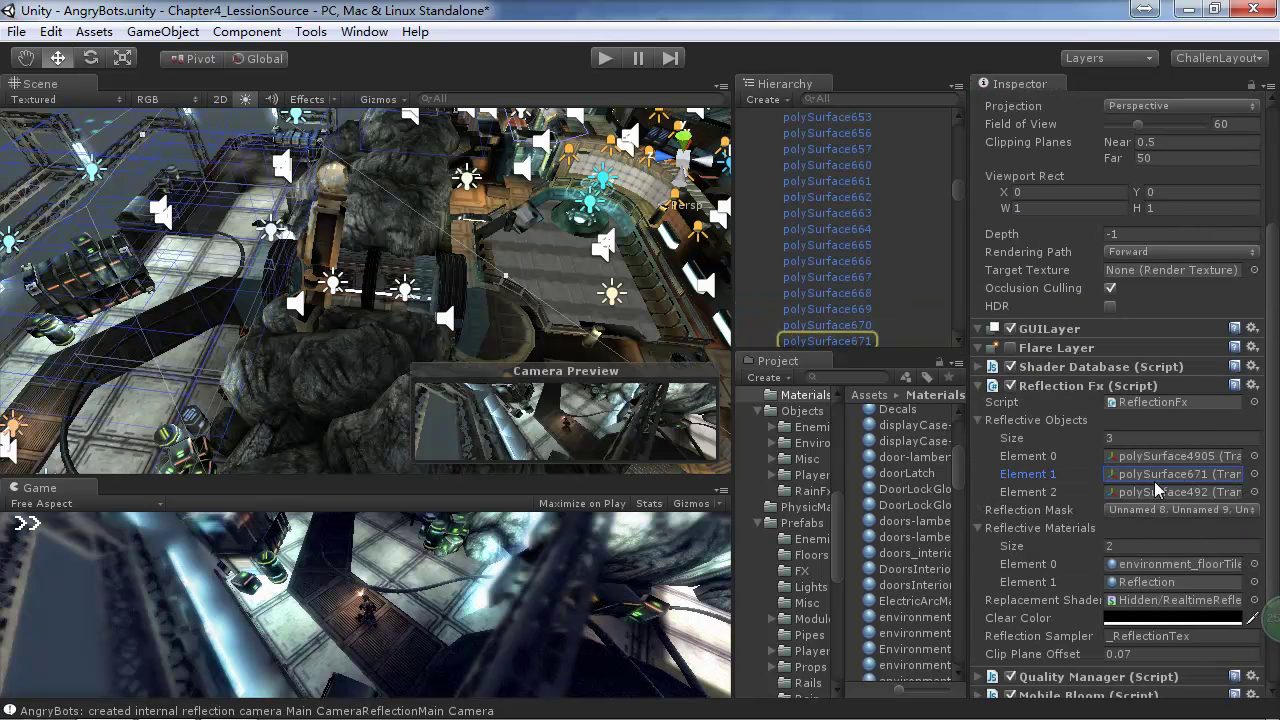
Step: Locate Reflection Fx's reflective object polySurface492 in the scene, then collapse the LayOut and Environment(static) groups in the hierarchy
left_click(1148, 490)
double_click(848, 116)
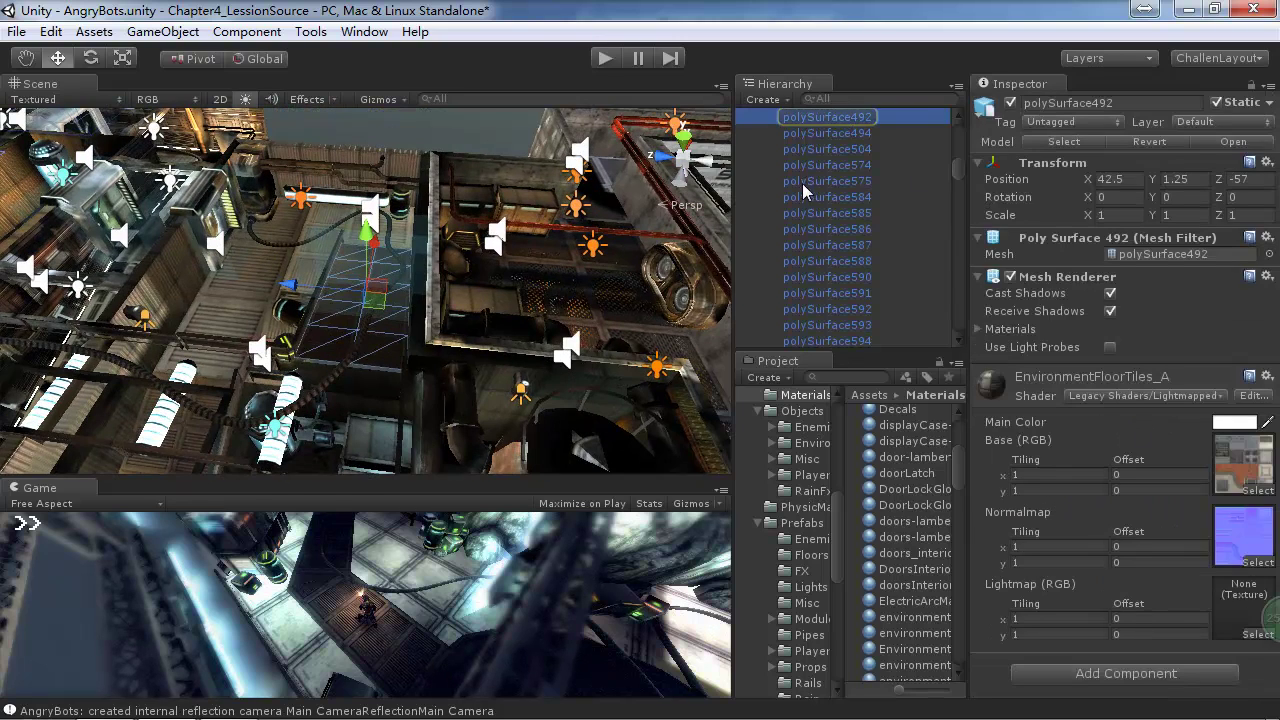
left_click_drag(955, 169, 964, 135)
scroll(832, 280, "down", 3)
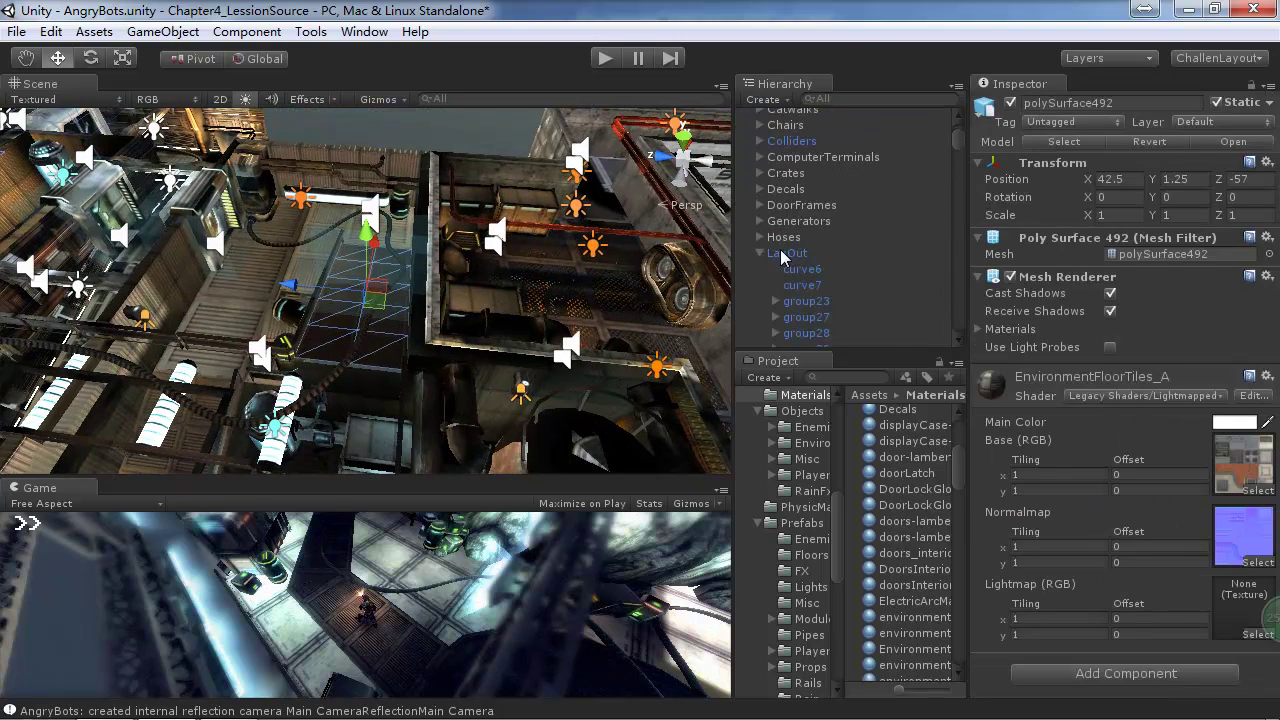
left_click(755, 253)
scroll(797, 234, "up", 1)
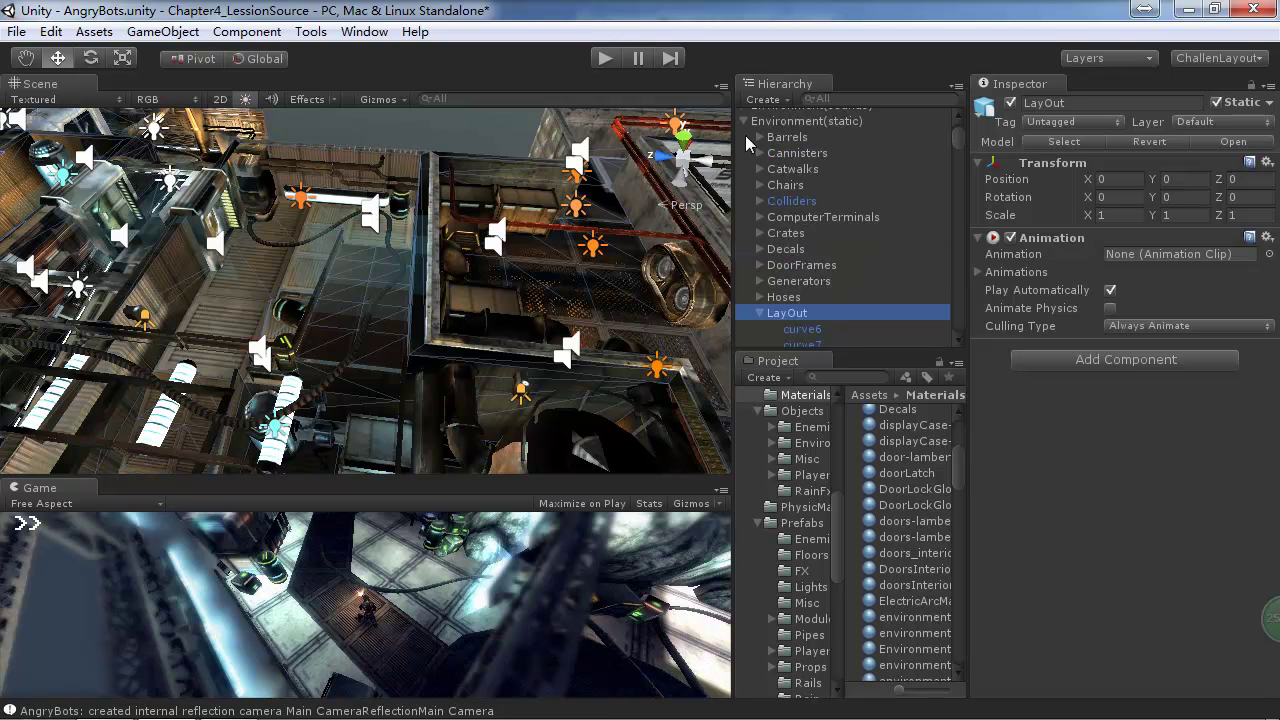
left_click(743, 120)
Step: From the Main Camera's Reflection Fx, open the floor-tile reflective material and rotate its preview to inspect it
left_click(788, 197)
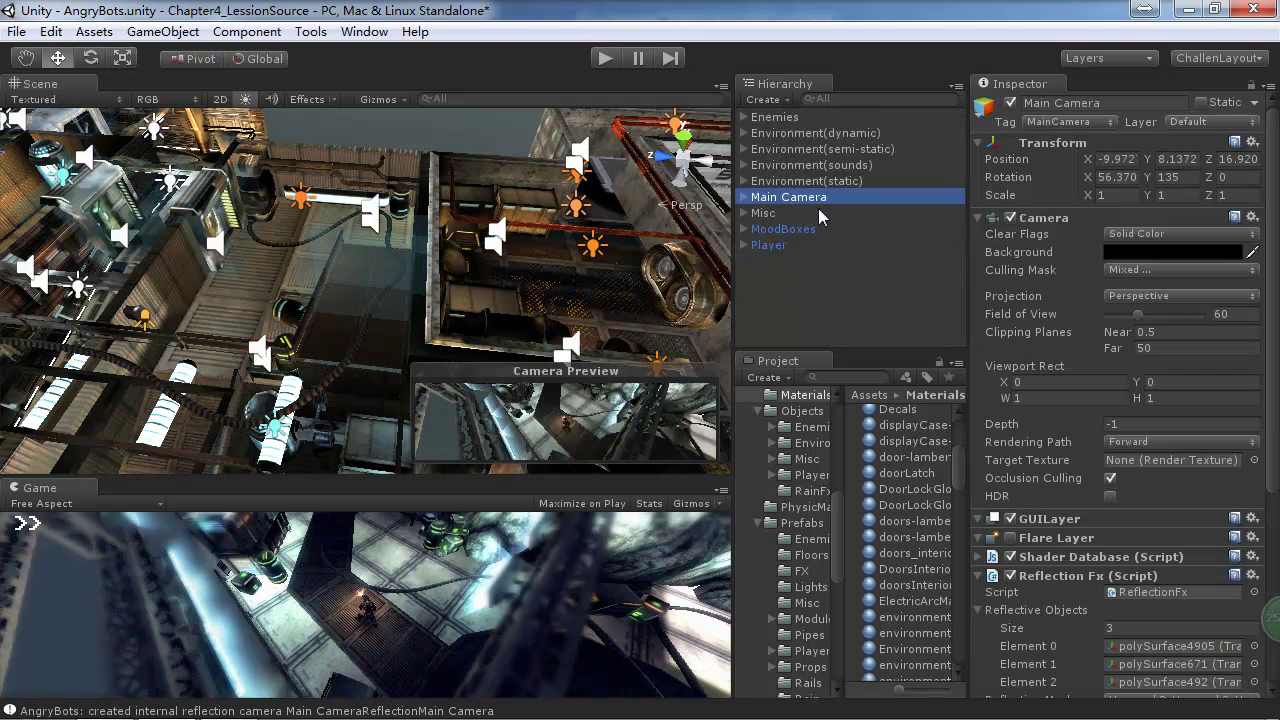
scroll(1107, 450, "down", 8)
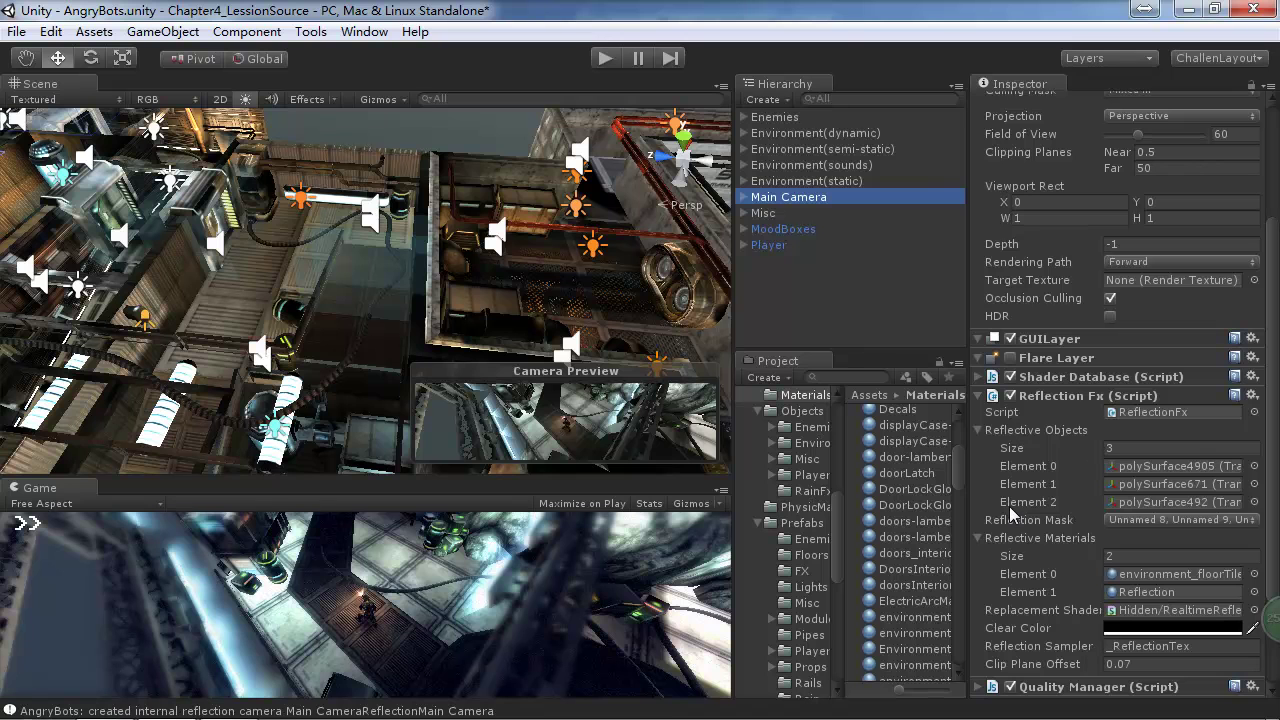
left_click(1189, 579)
left_click(915, 548)
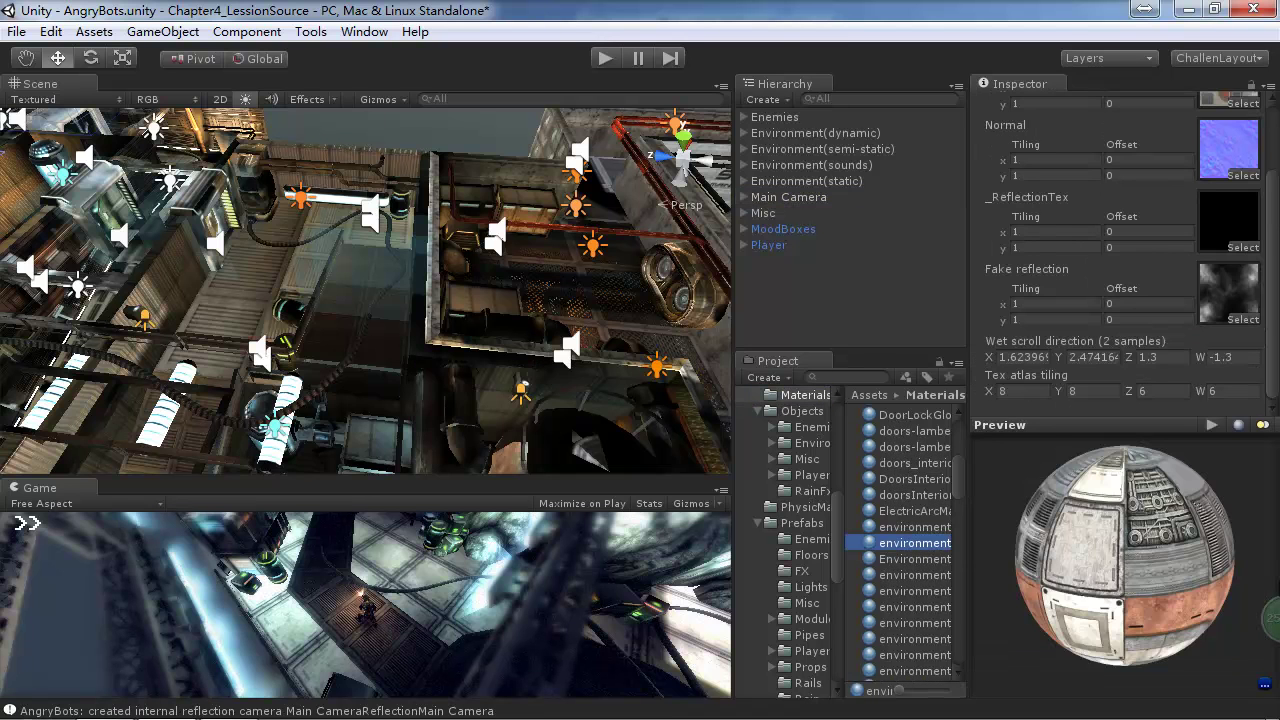
left_click_drag(1204, 594, 1263, 612)
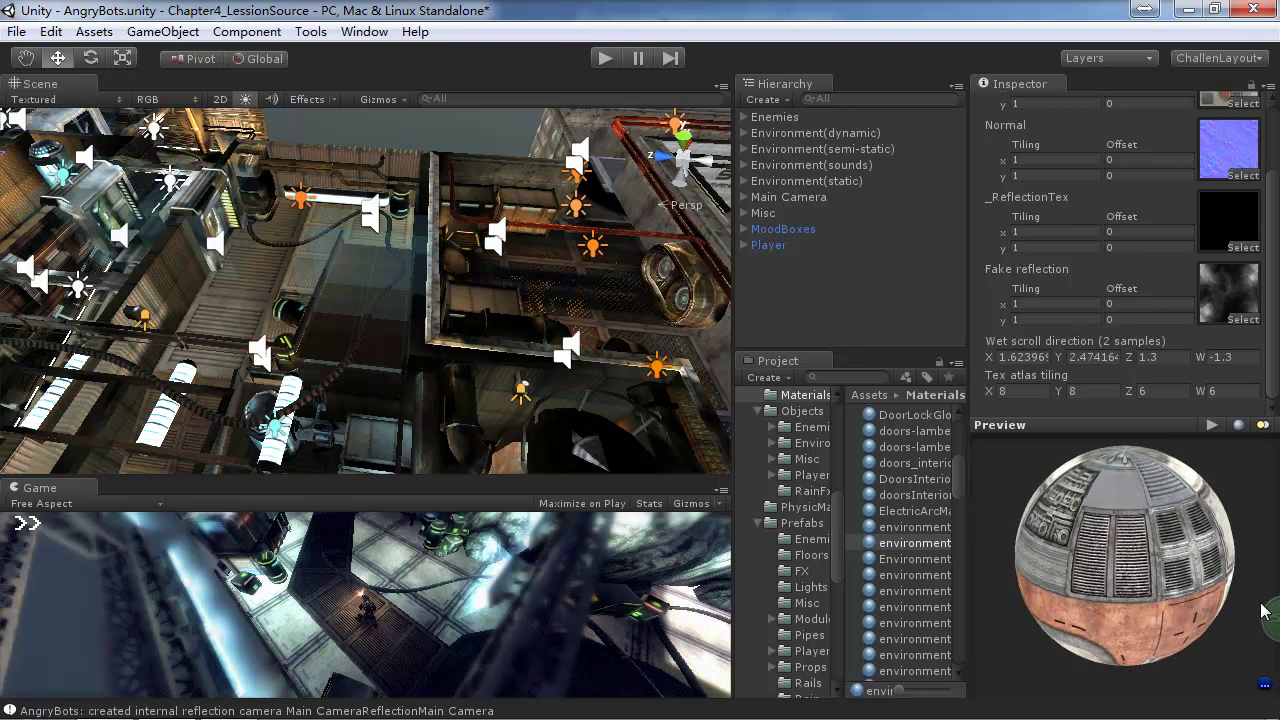
Step: Return to the Main Camera, open Reflection Fx's second reflective material, Reflection, and inspect its preview from several angles
left_click(788, 197)
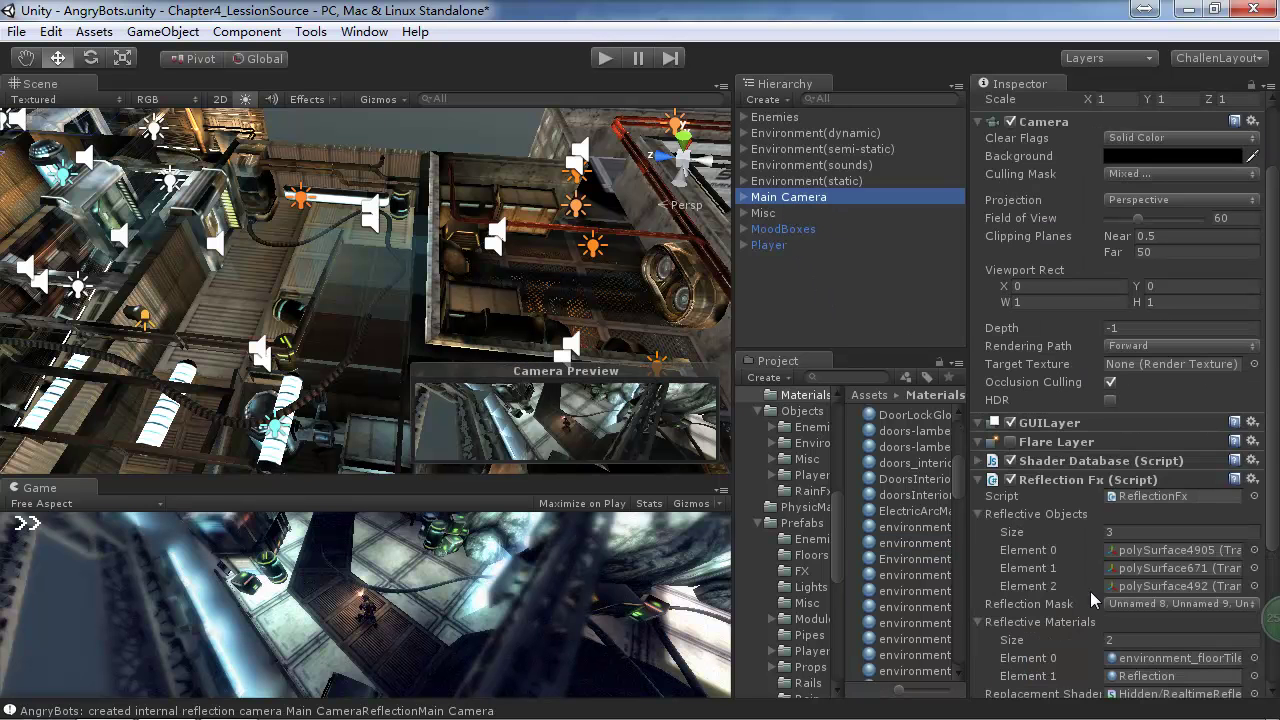
scroll(1193, 636, "down", 2)
left_click(1155, 616)
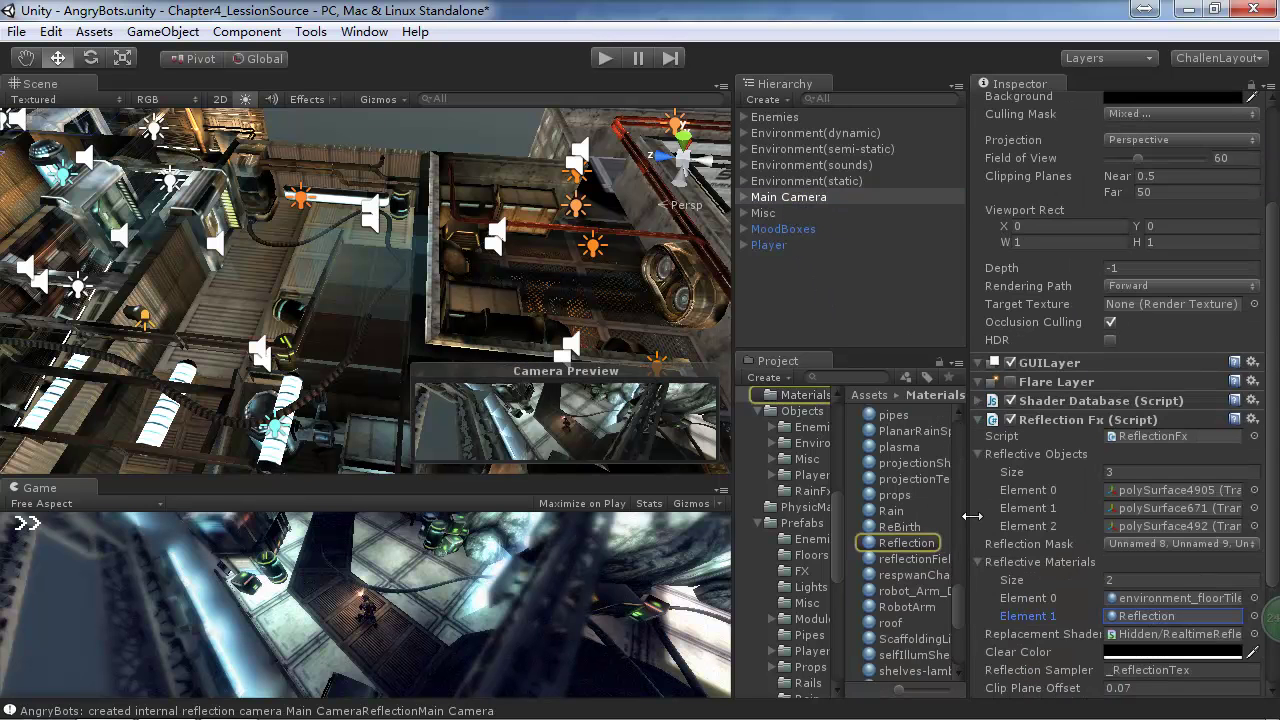
left_click(901, 545)
left_click_drag(1148, 601, 1150, 560)
left_click_drag(86, 501, 1189, 574)
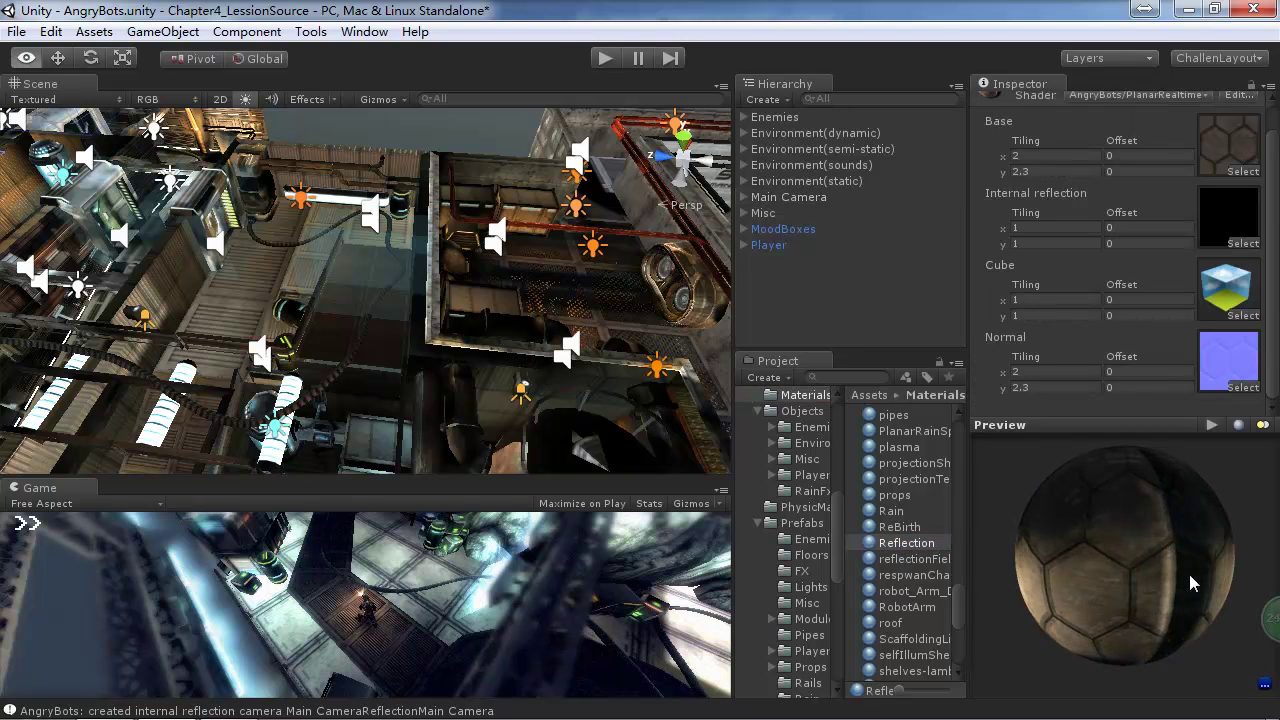
left_click_drag(1075, 581, 1151, 476)
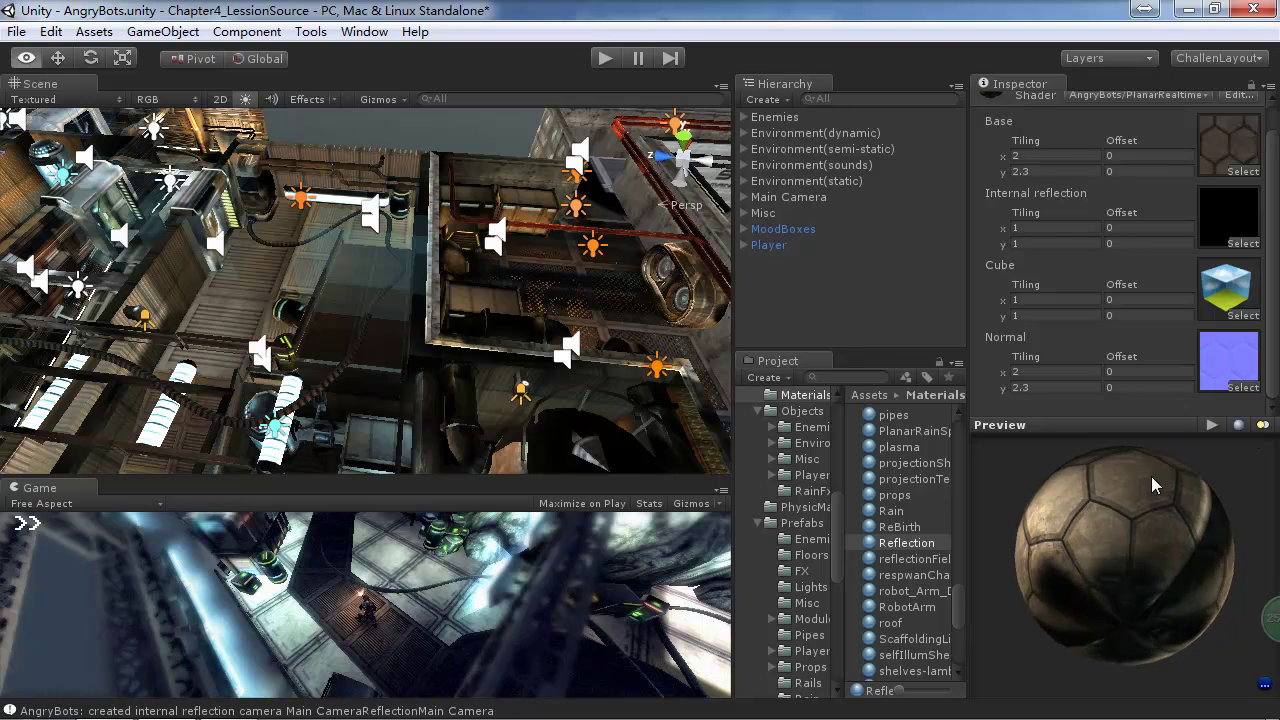
Step: Select the Main Camera, enlarge the Game view over the Scene view, and start the game
left_click(785, 198)
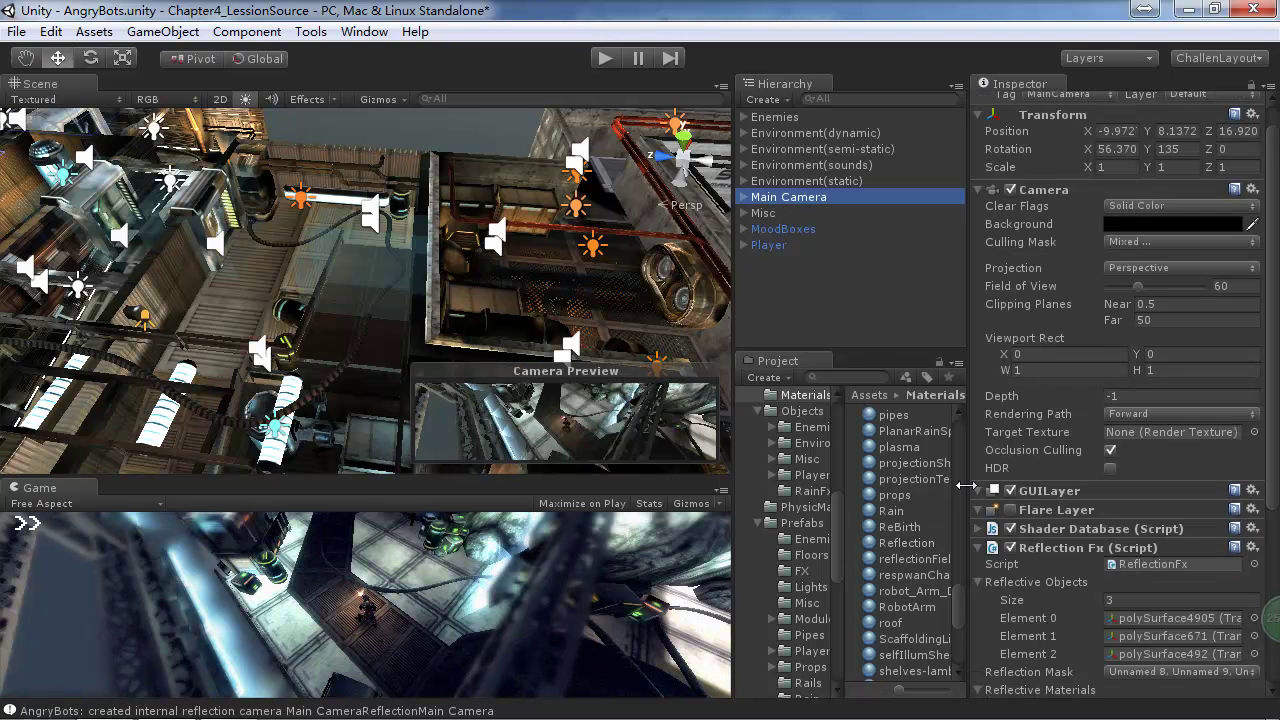
left_click_drag(505, 475, 520, 197)
left_click(605, 60)
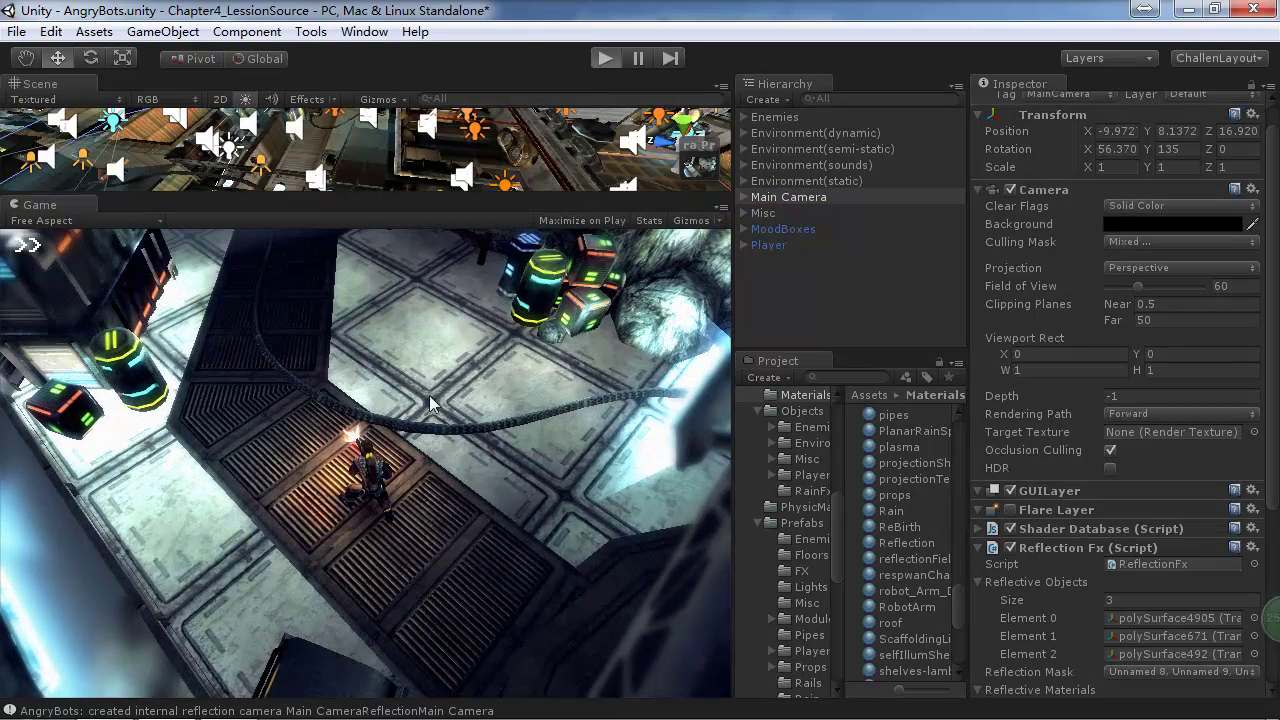
Step: Walk the character across the tiled floor and metal walkways to examine the ground reflections, and end the run
key("w")
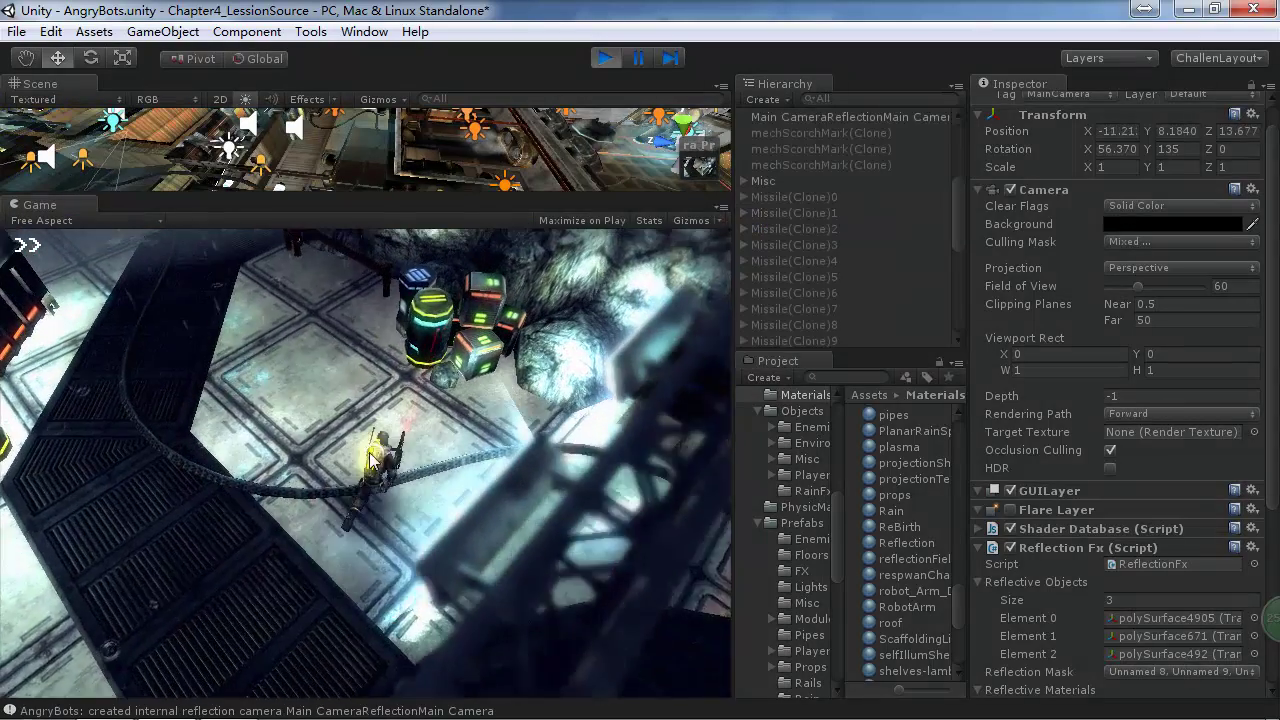
key("d")
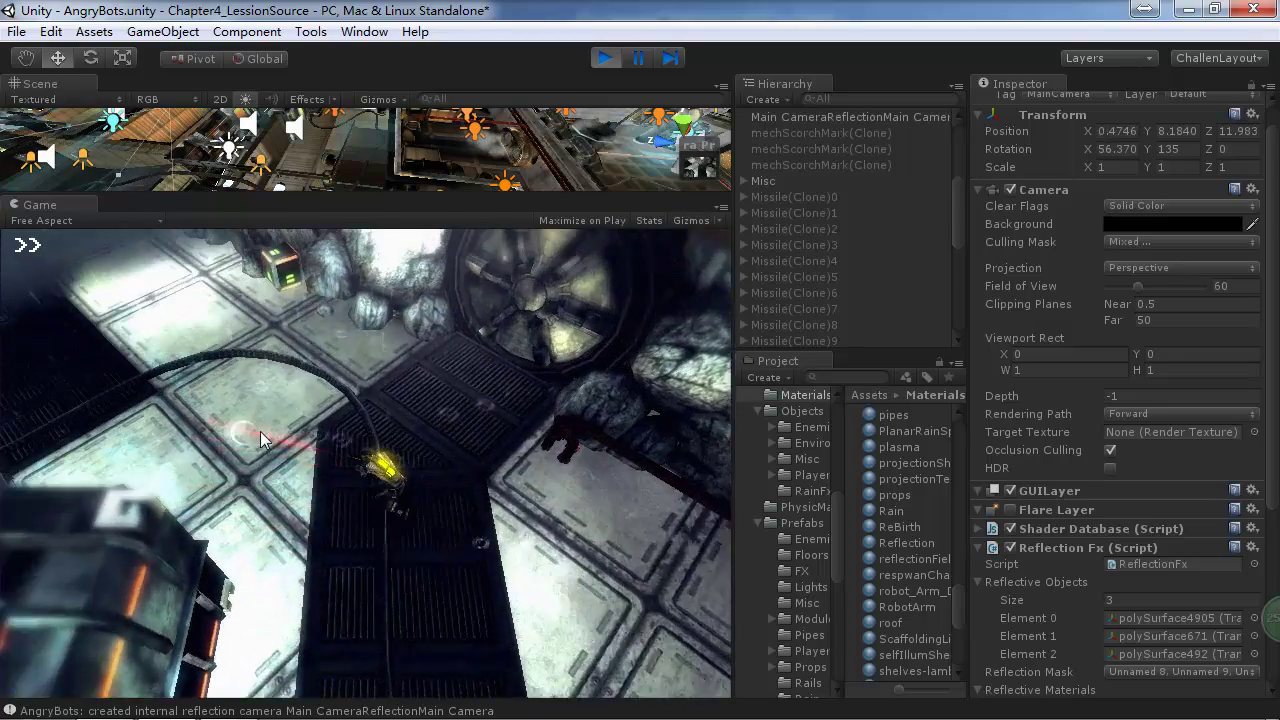
key("s")
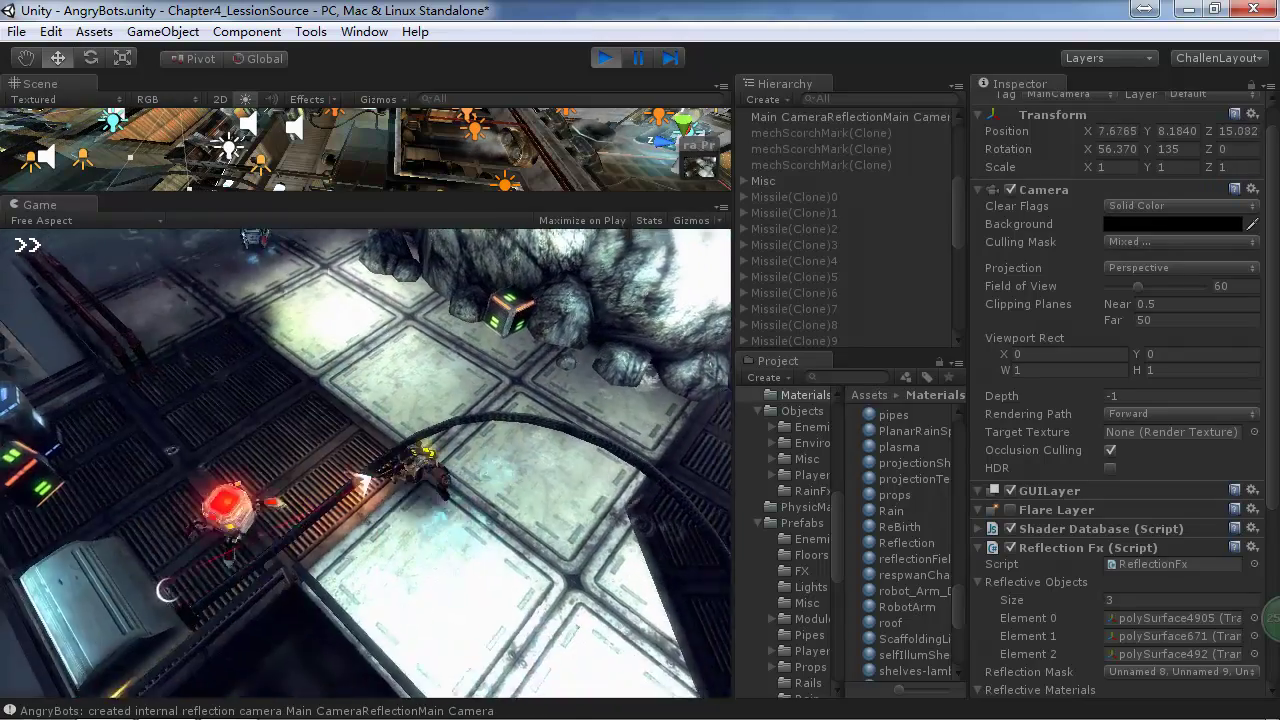
key("d")
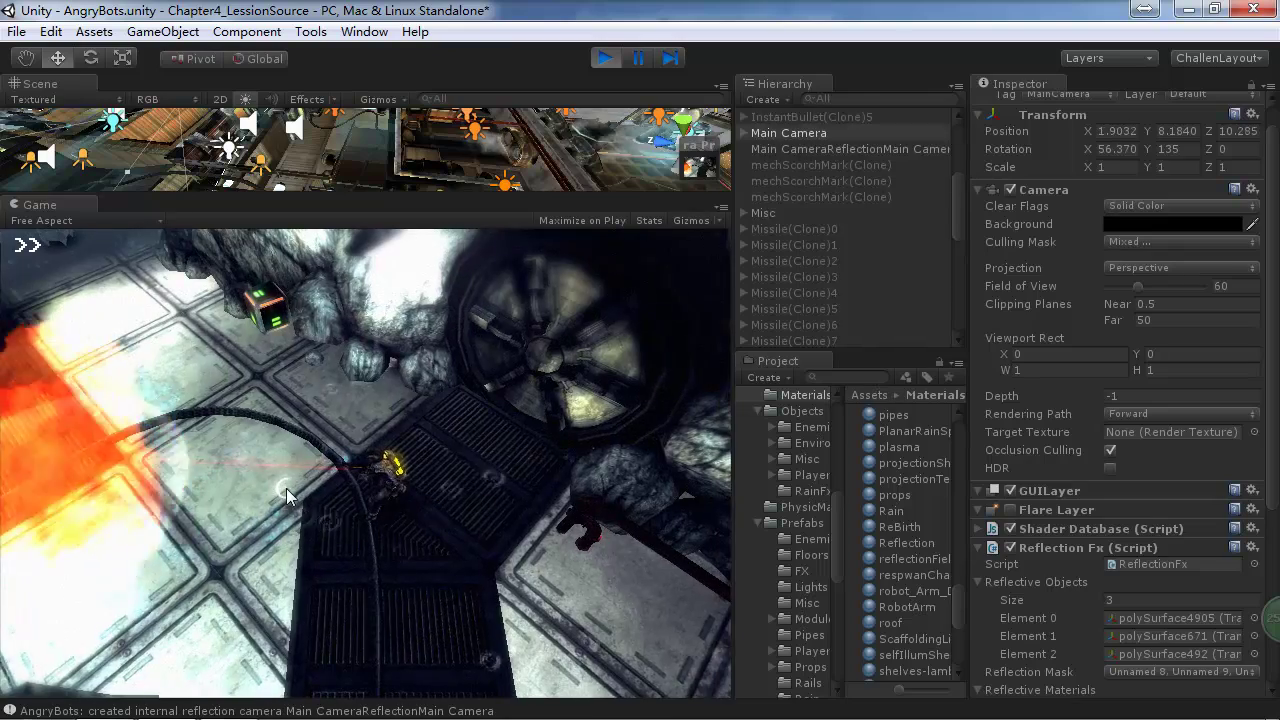
key("s")
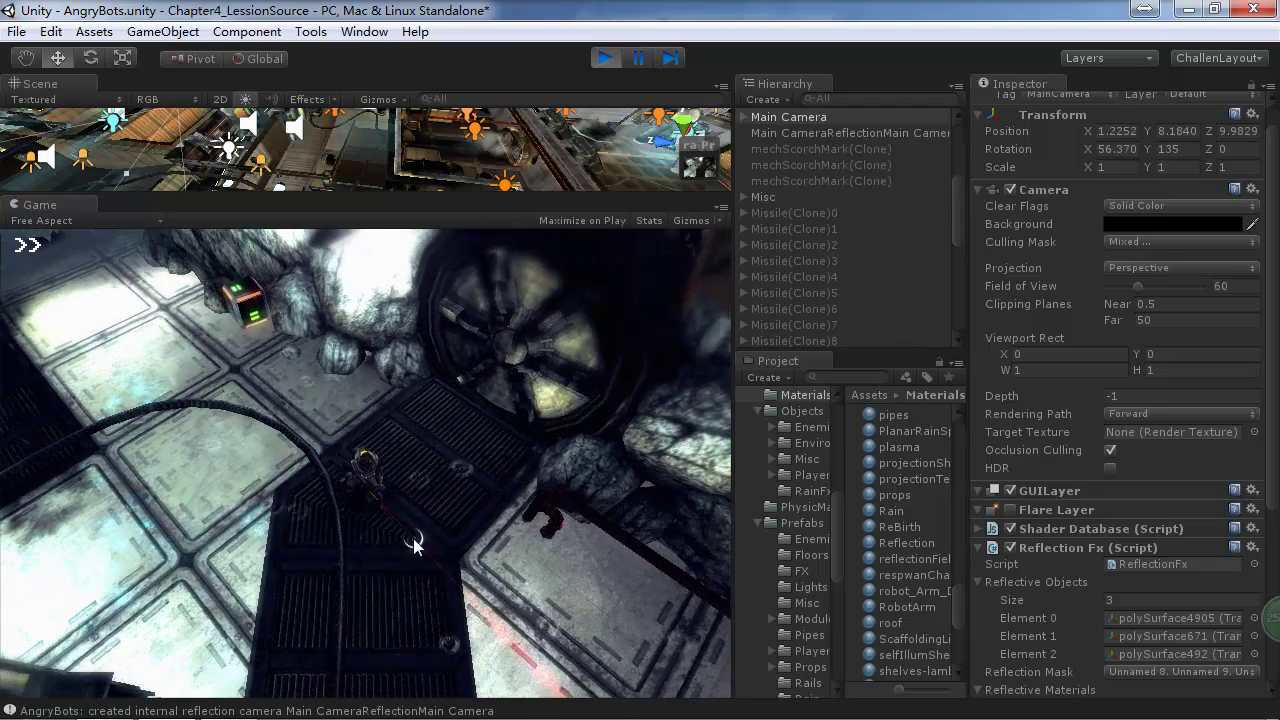
key("s")
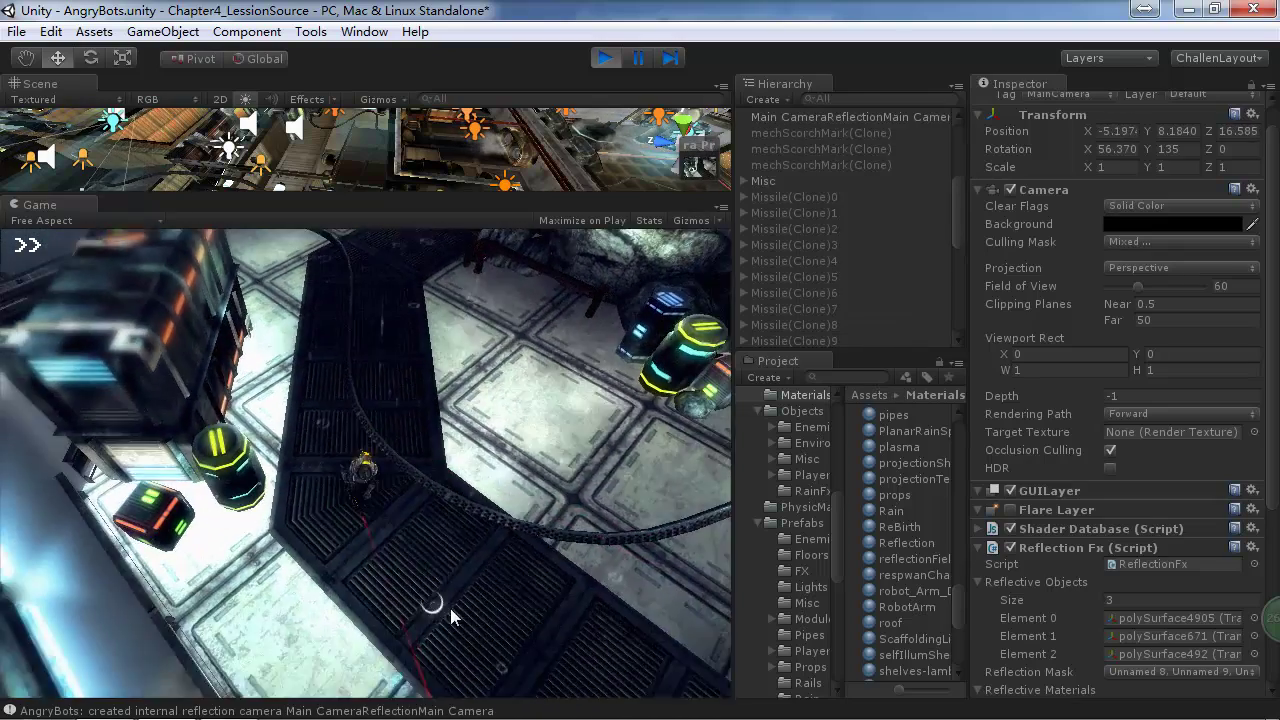
key("w")
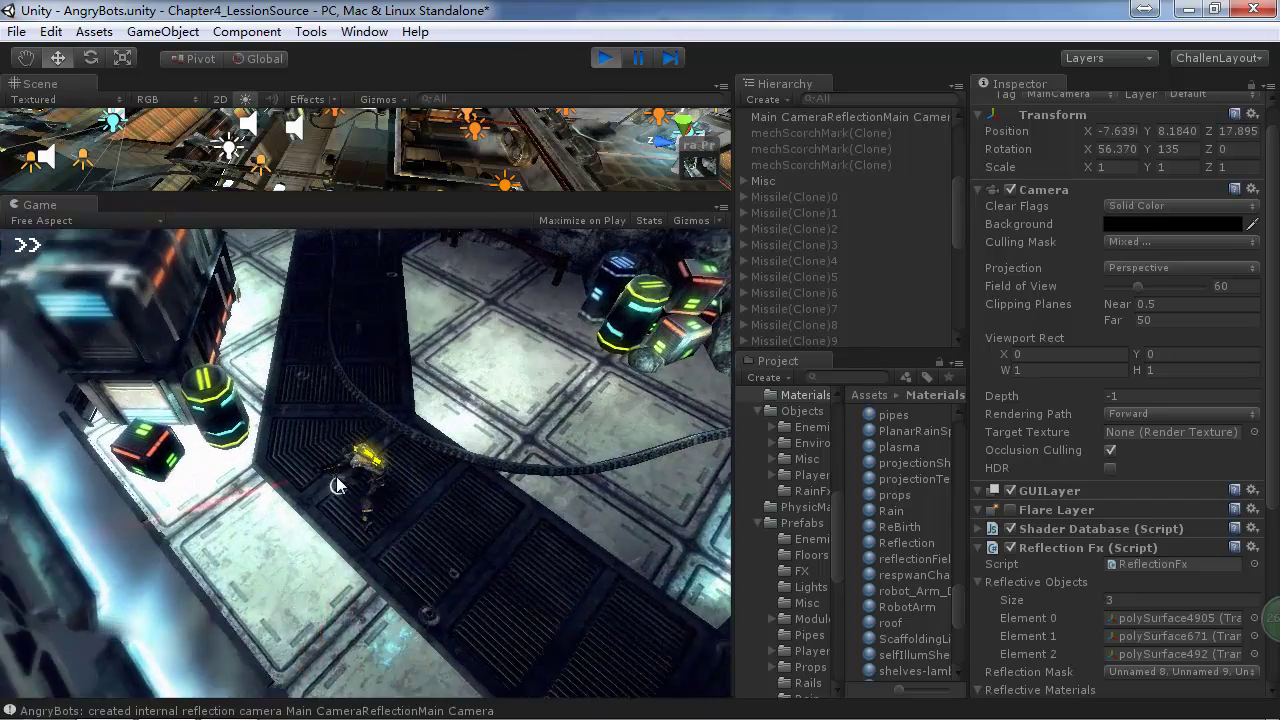
key("w")
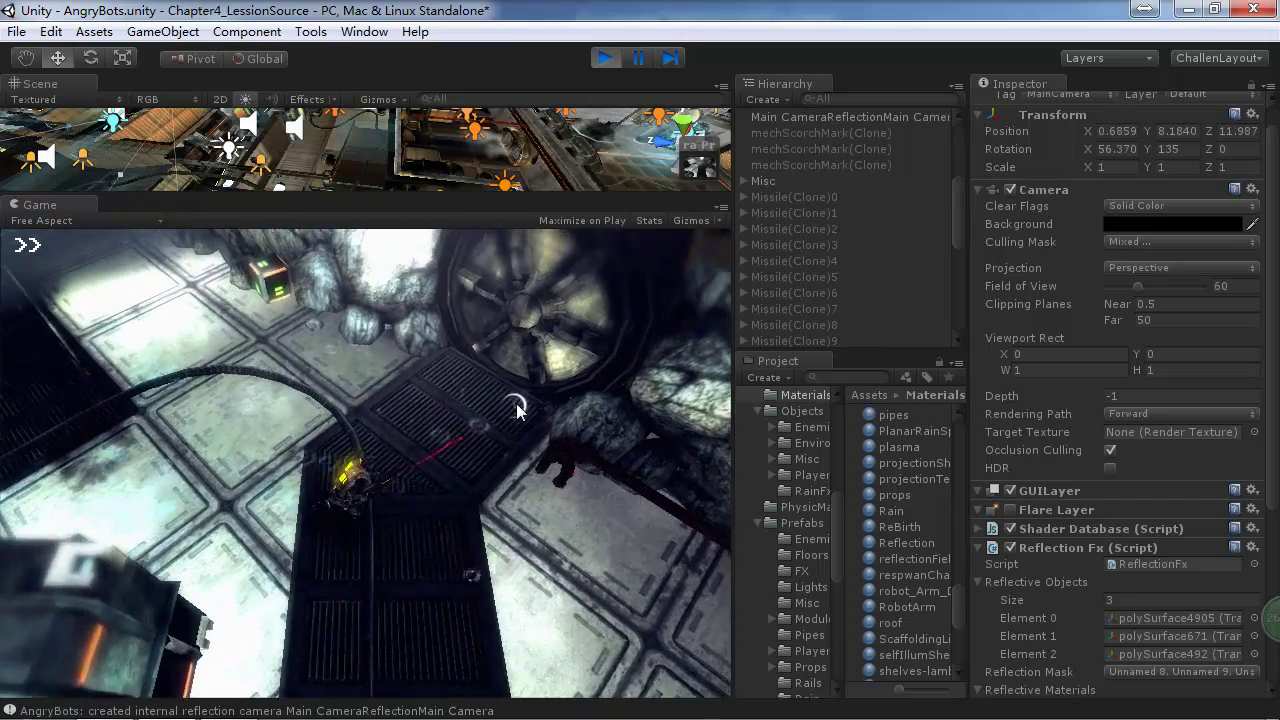
left_click(606, 59)
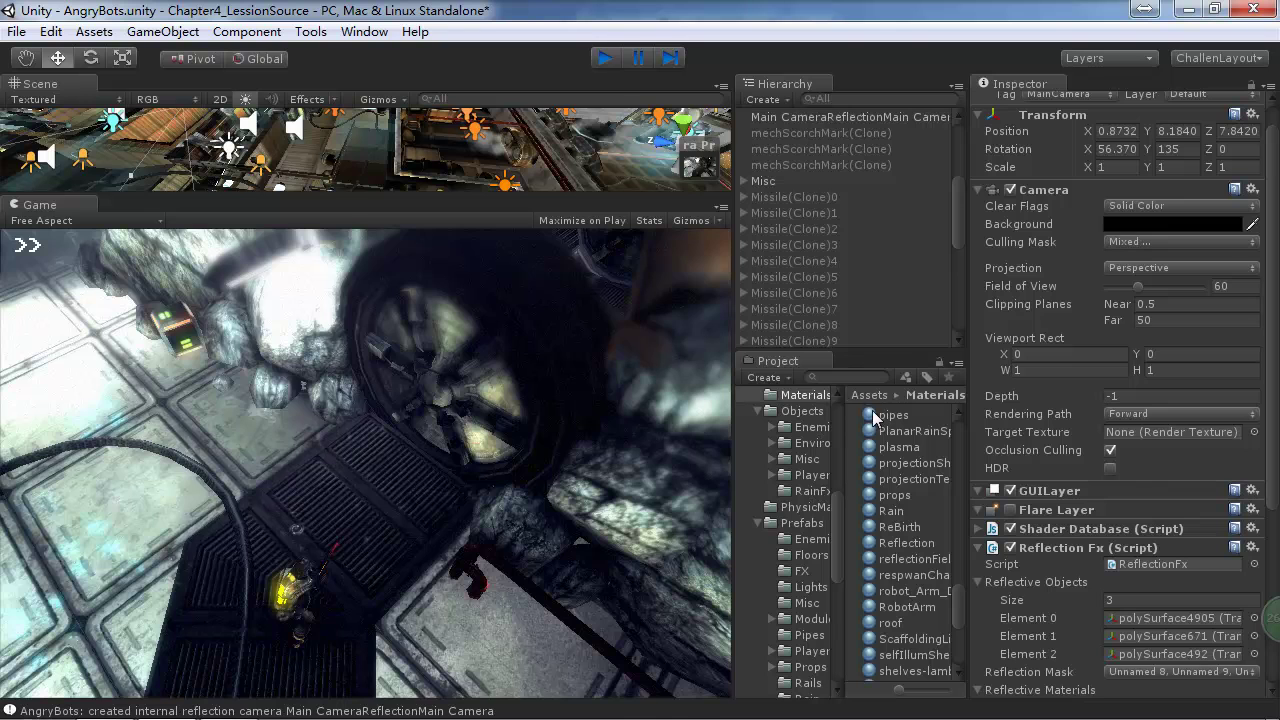
Step: Run the game and set Reflection Fx's Clear Color to red with R 201, G 0, B 0
scroll(1210, 440, "down", 5)
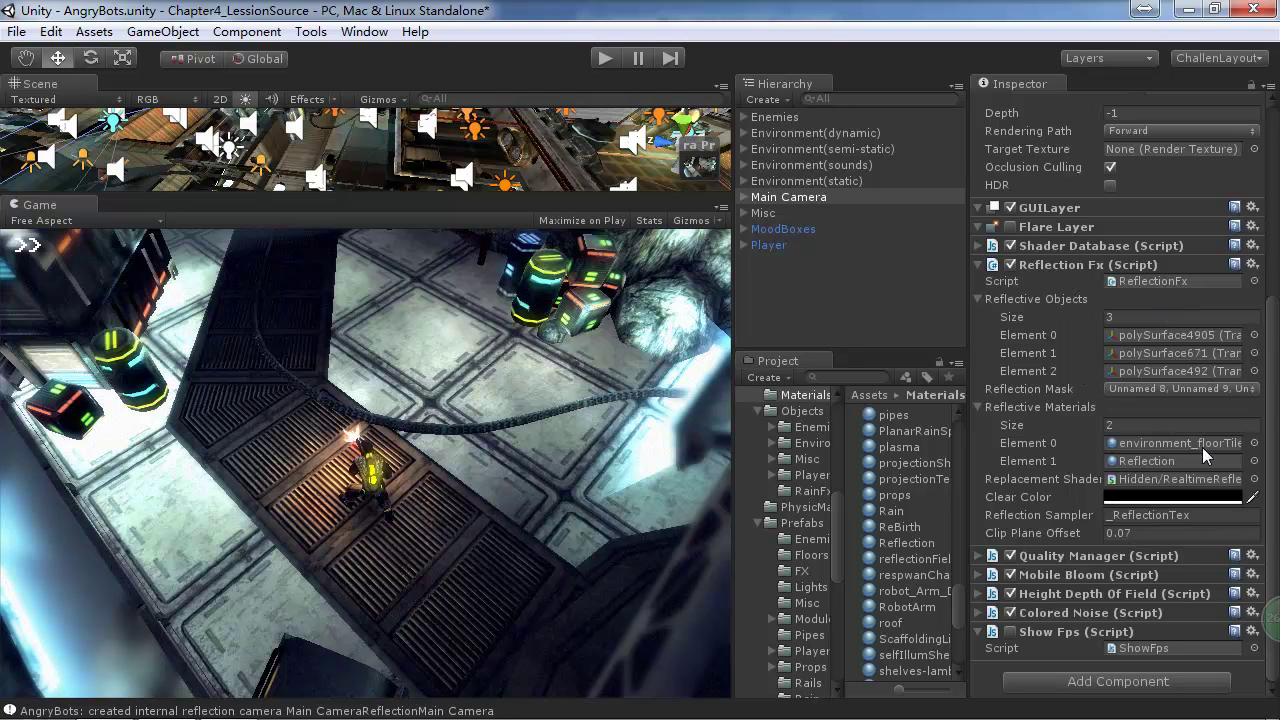
left_click(1129, 493)
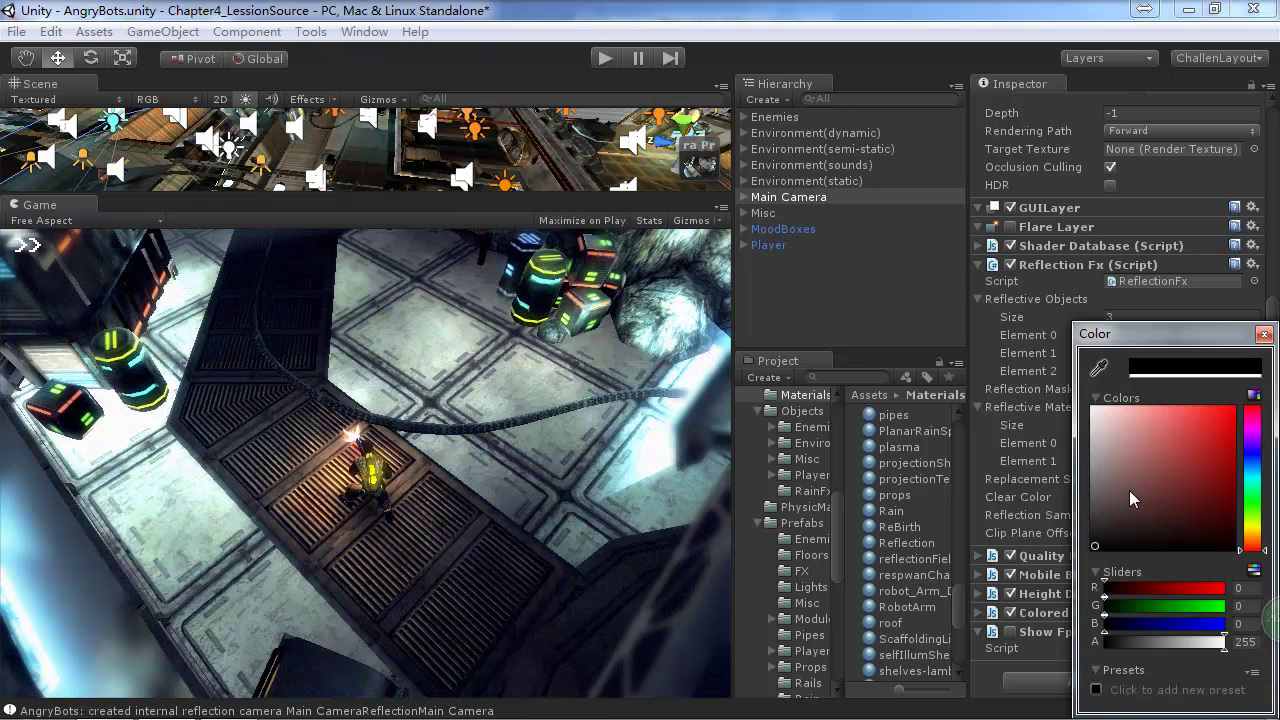
left_click(599, 56)
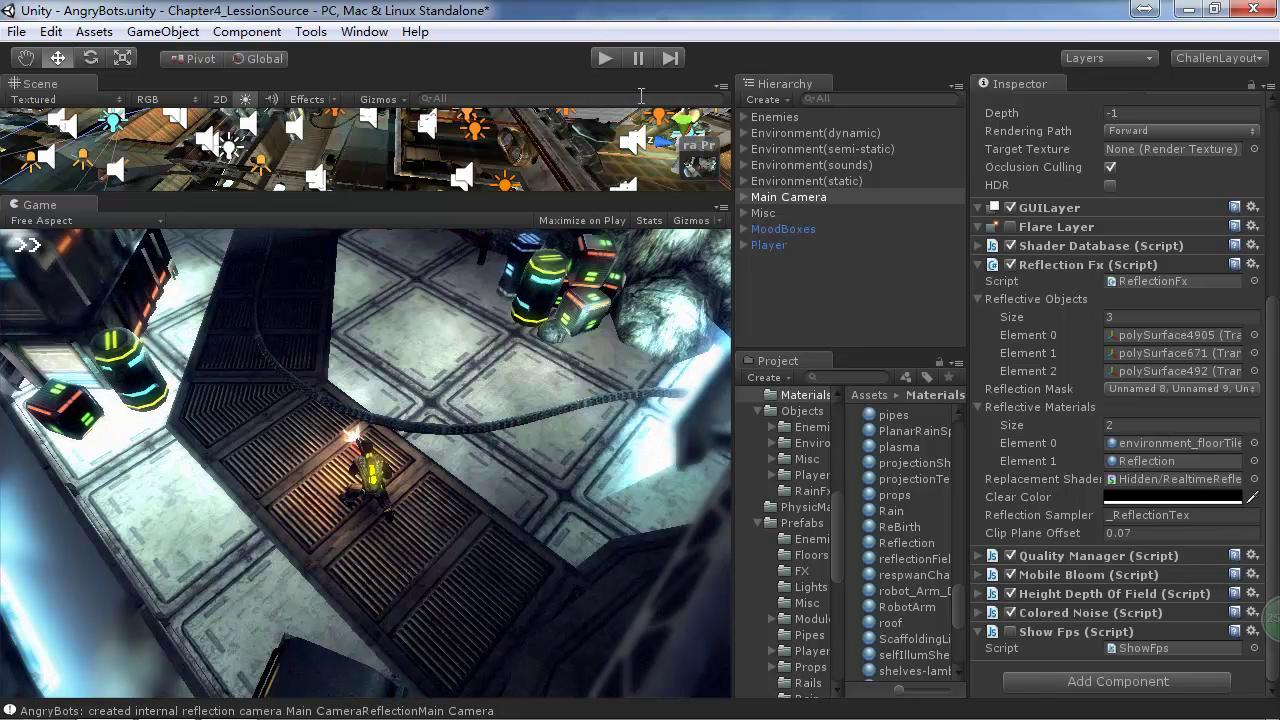
left_click(603, 58)
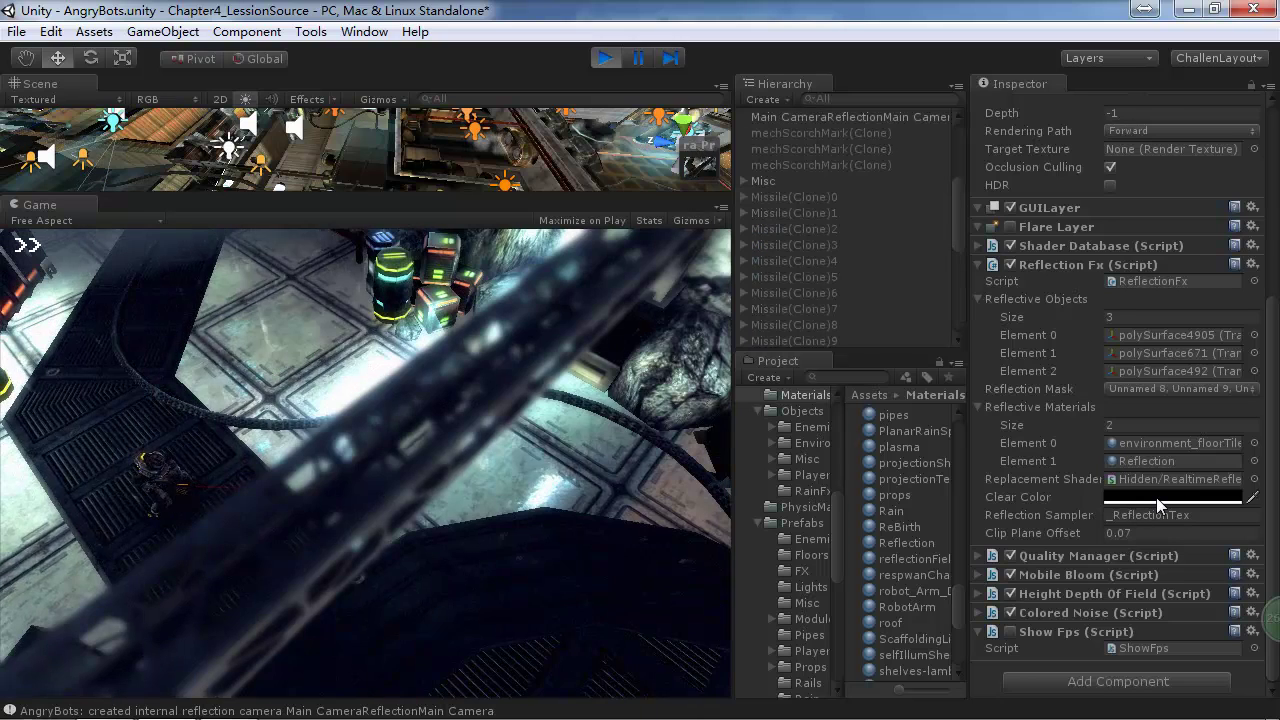
left_click(1156, 497)
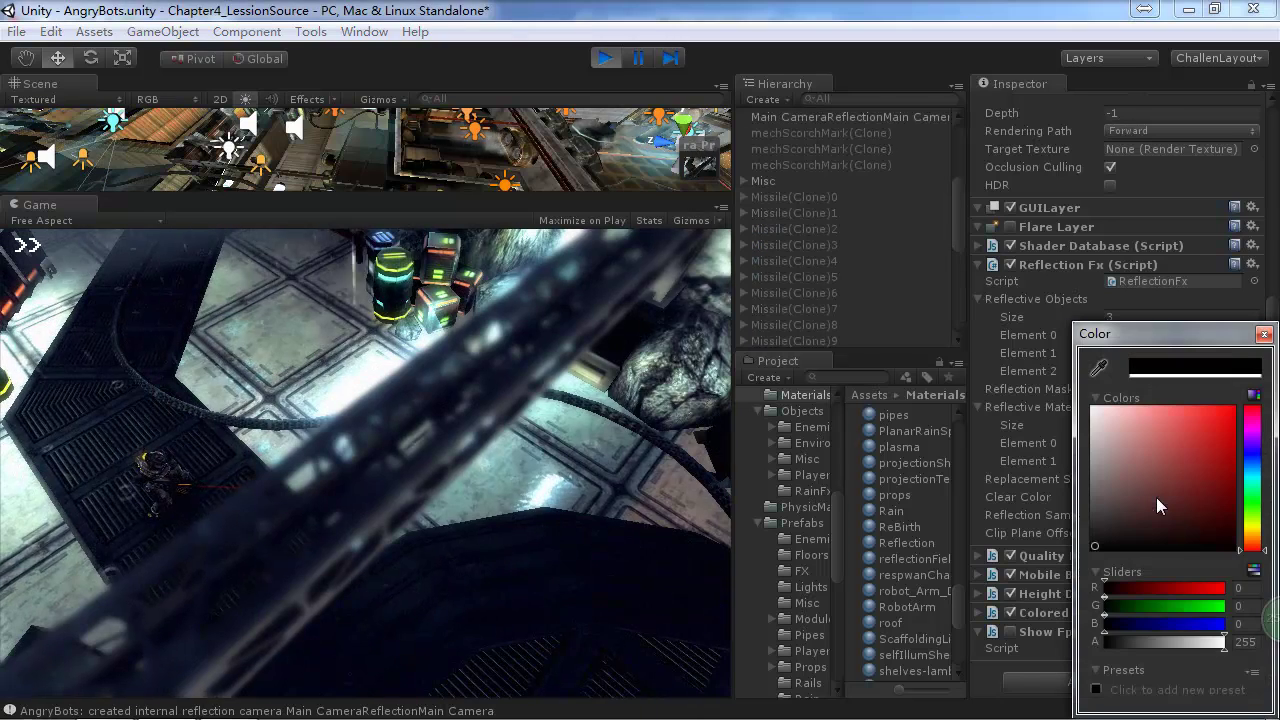
left_click(1230, 411)
left_click_drag(1253, 418, 1087, 641)
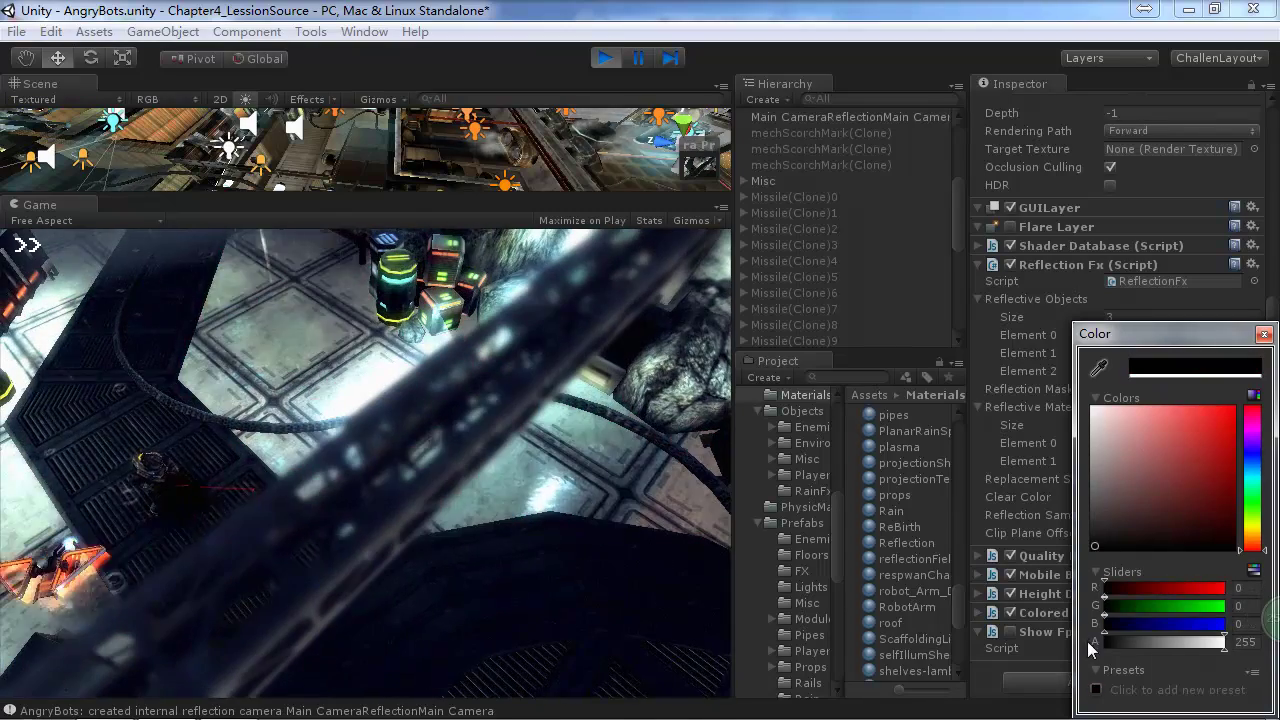
left_click_drag(1185, 550, 1230, 439)
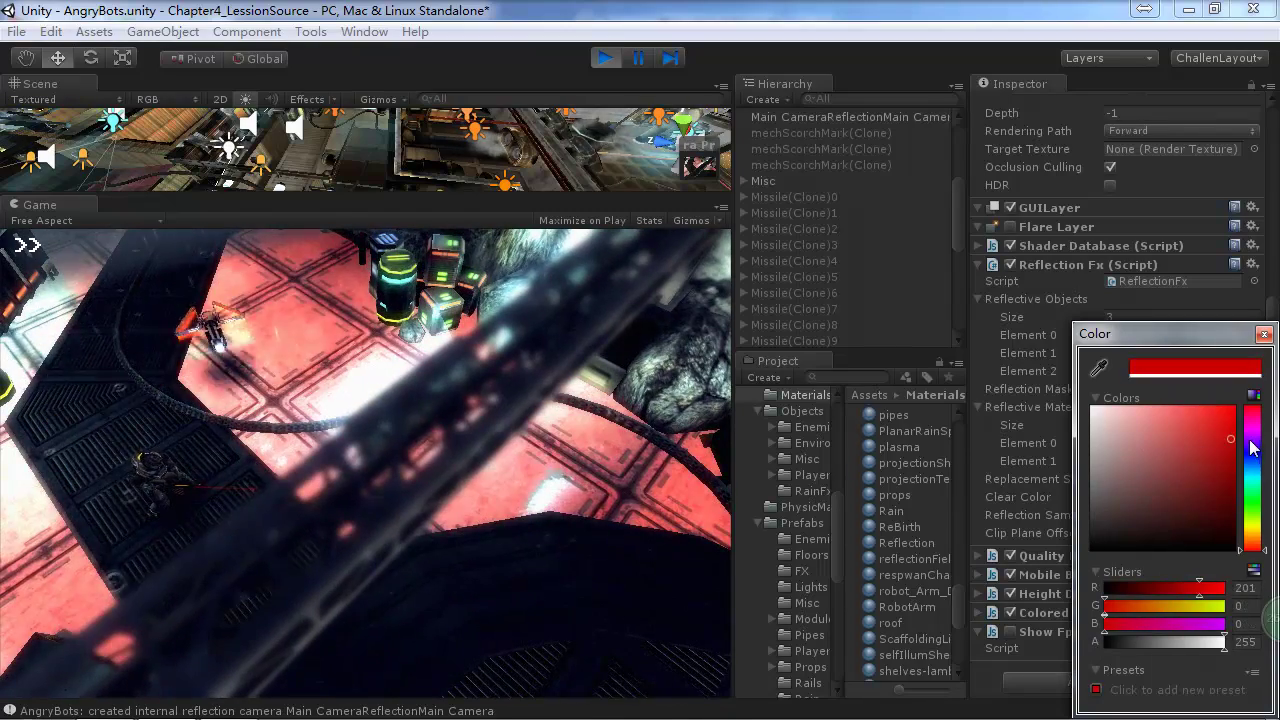
Step: Walk the character around the level to examine how the red clear color tints the floor reflection
left_click(284, 400)
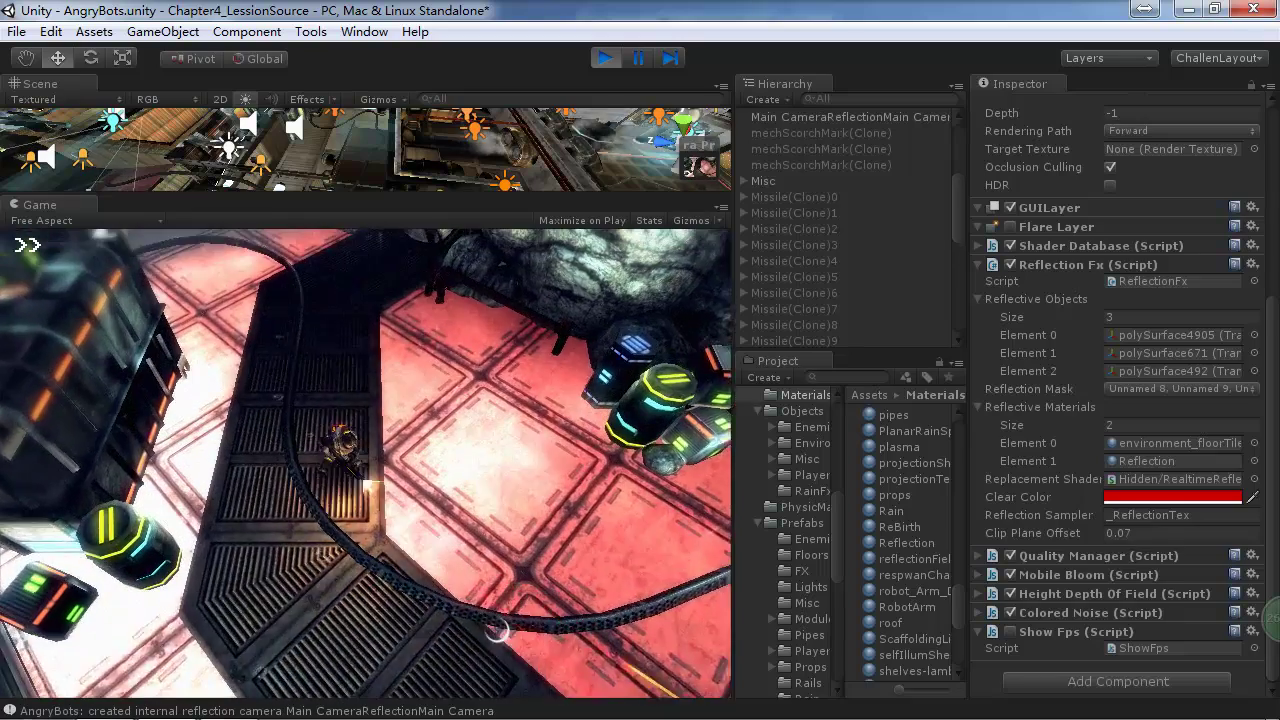
key("s")
key("d")
left_click(280, 462)
key("w")
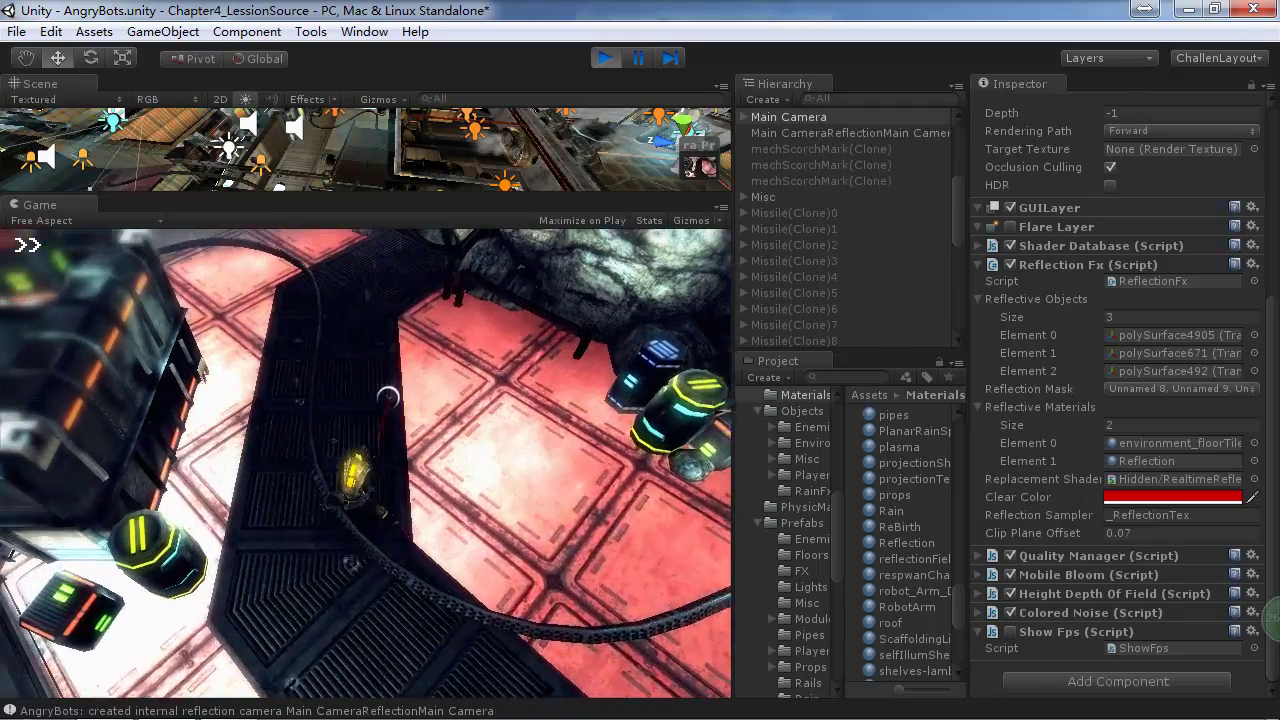
key("w")
key("a")
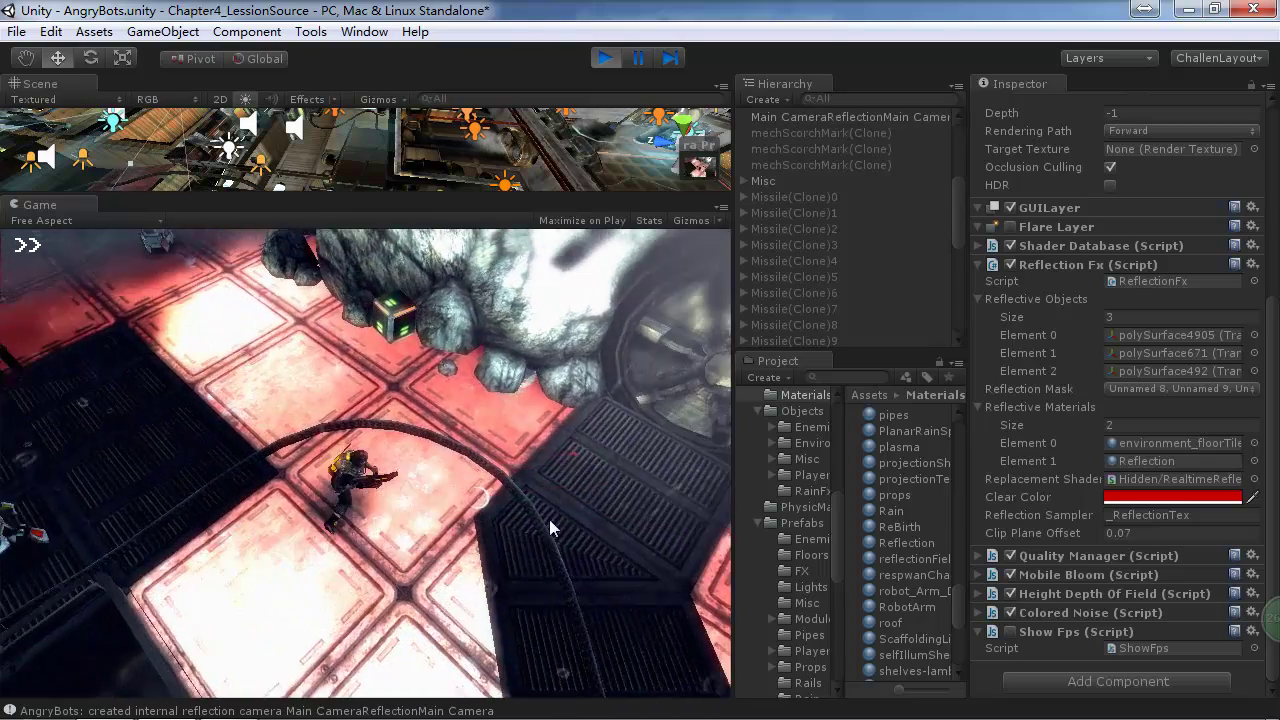
key("w")
Step: Set Reflection Fx's Clear Color back to black and return to the running game to compare the floor
left_click(1123, 497)
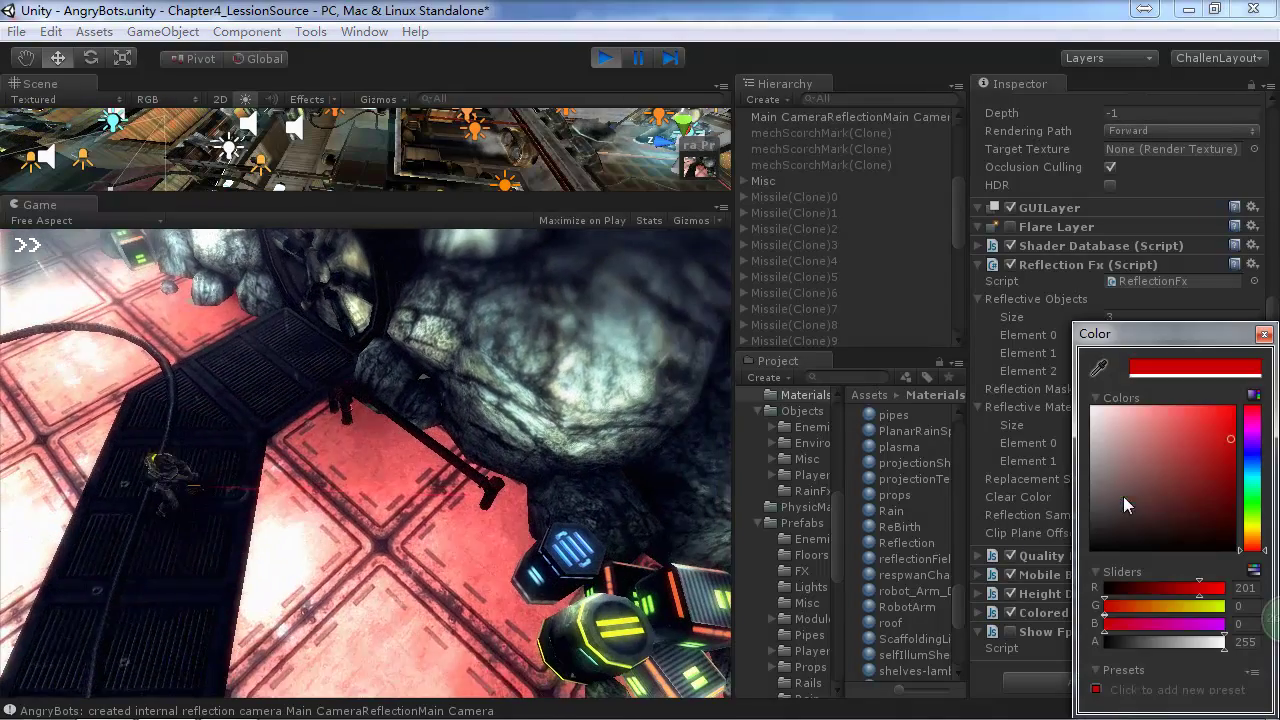
left_click_drag(1126, 459, 1078, 625)
left_click(124, 487)
key("w")
key("a")
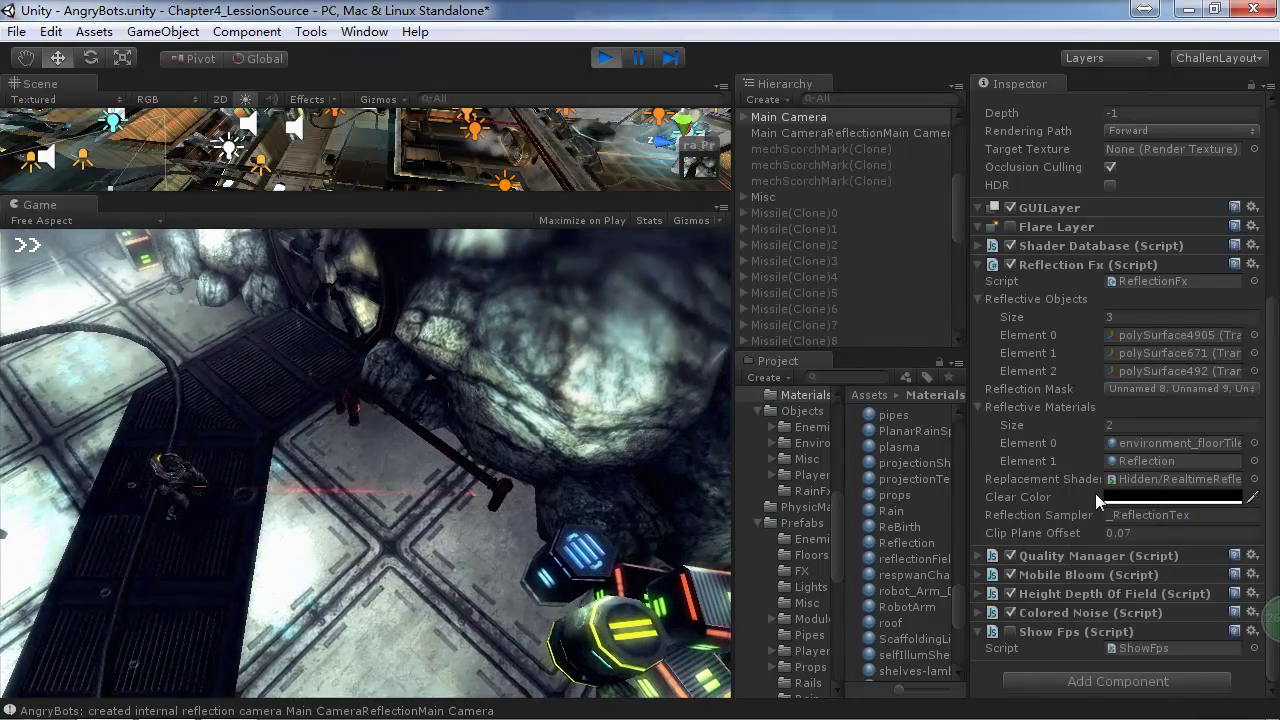
Step: Set Reflection Fx's Clear Color to dark yellow with R 26, G 26, B 0, and examine the floor in the running game
left_click(1112, 496)
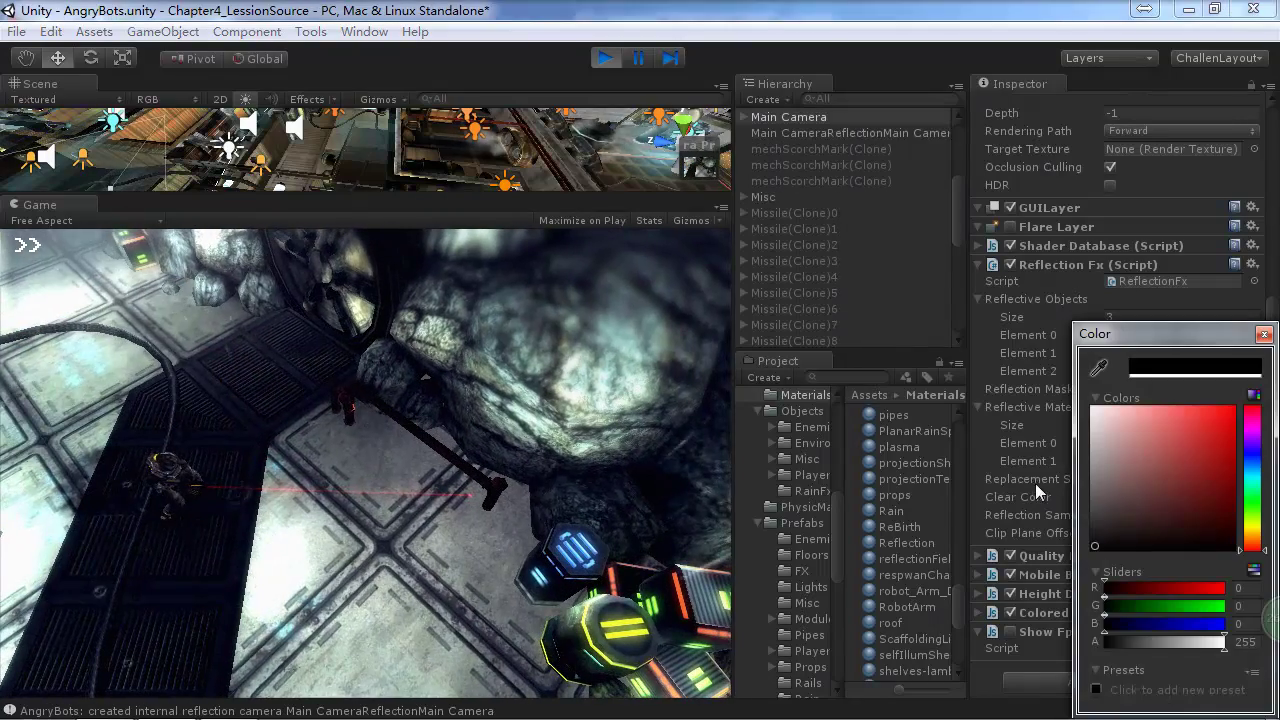
left_click(1252, 527)
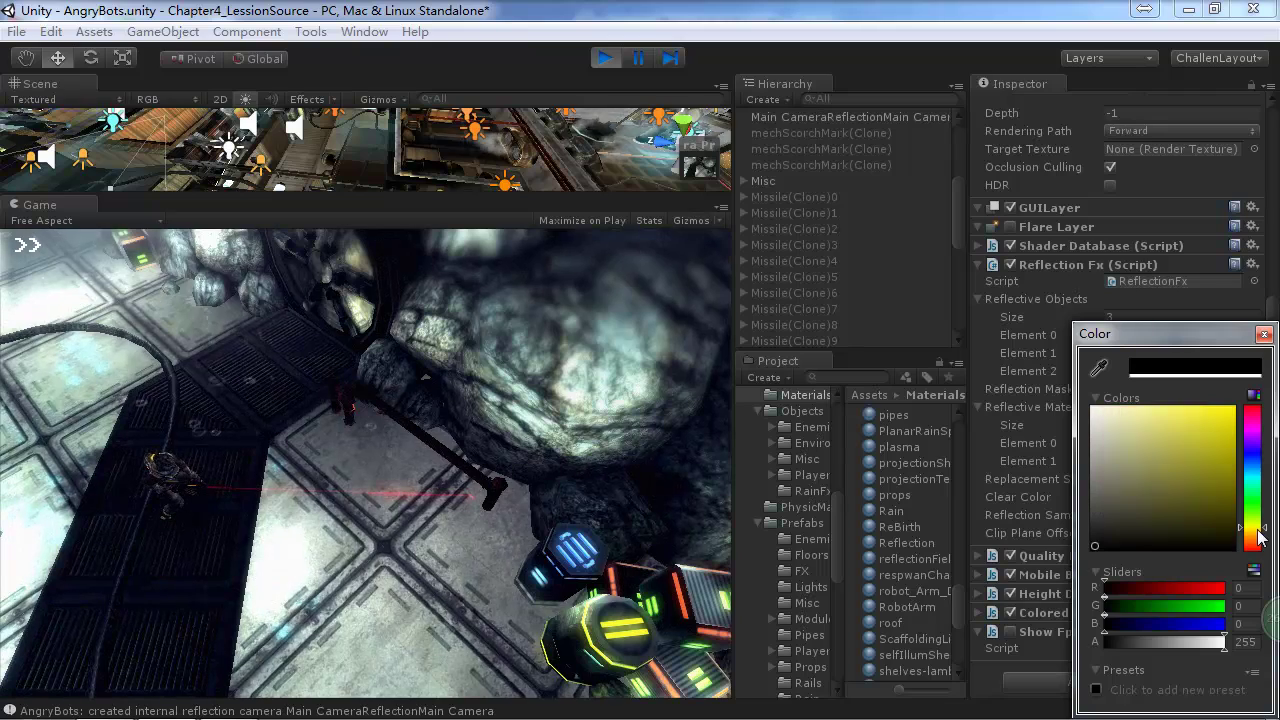
left_click(1107, 490)
mouse_move(1110, 482)
left_mouse_down()
mouse_move(1165, 488)
mouse_move(1115, 489)
mouse_move(1126, 477)
mouse_move(1199, 520)
mouse_move(1216, 558)
mouse_move(1246, 560)
mouse_move(1244, 540)
left_mouse_up()
left_click(373, 590)
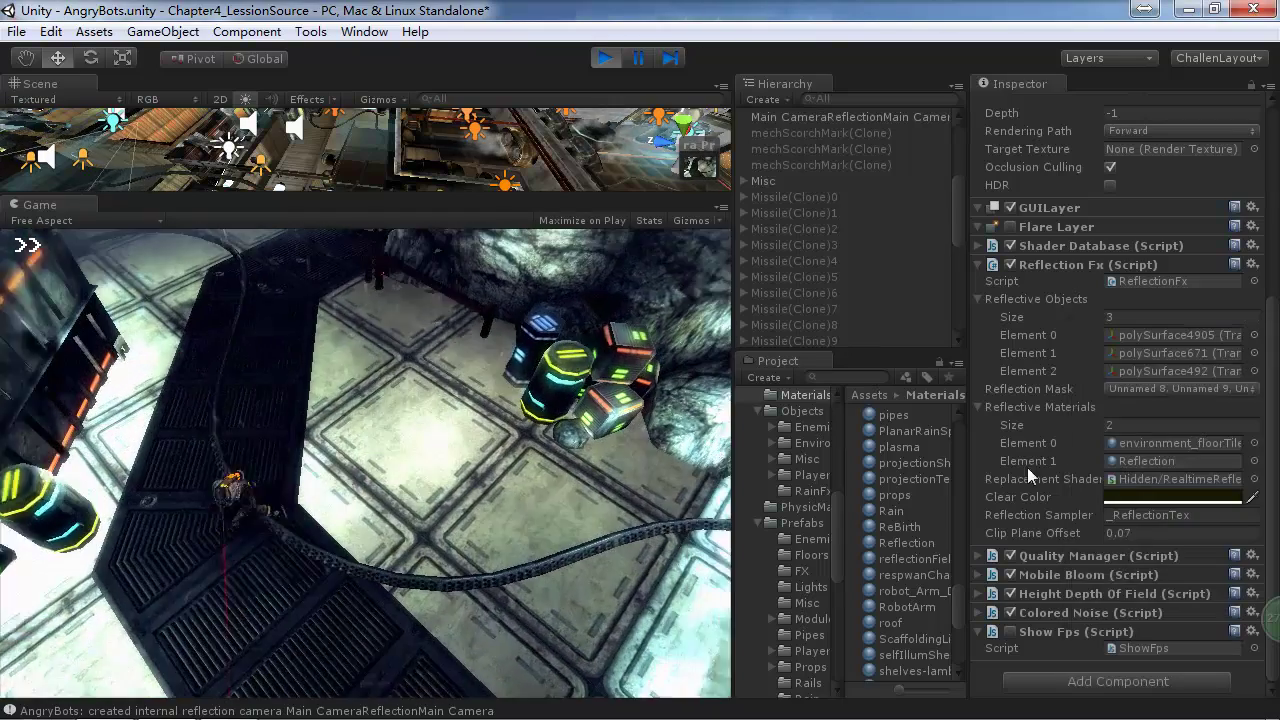
Step: Set Reflection Fx's Clear Color back to black and stop the game
left_click(1130, 498)
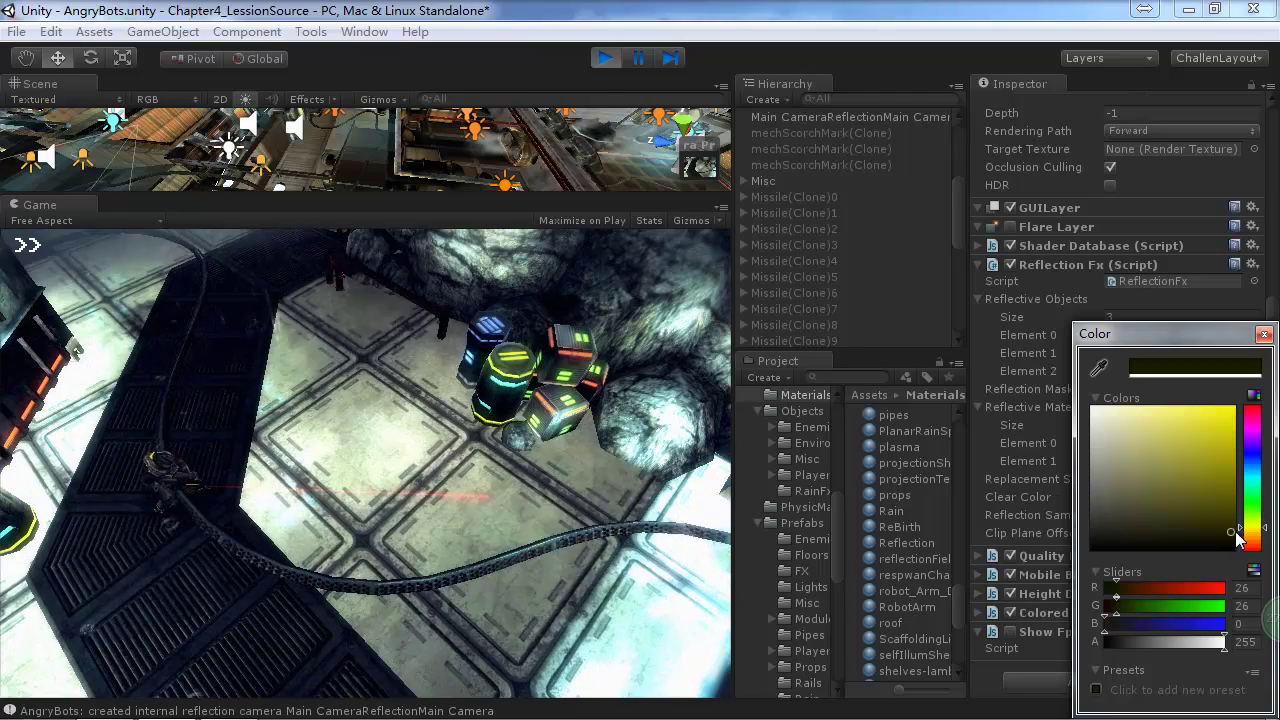
left_click_drag(1144, 550, 1048, 565)
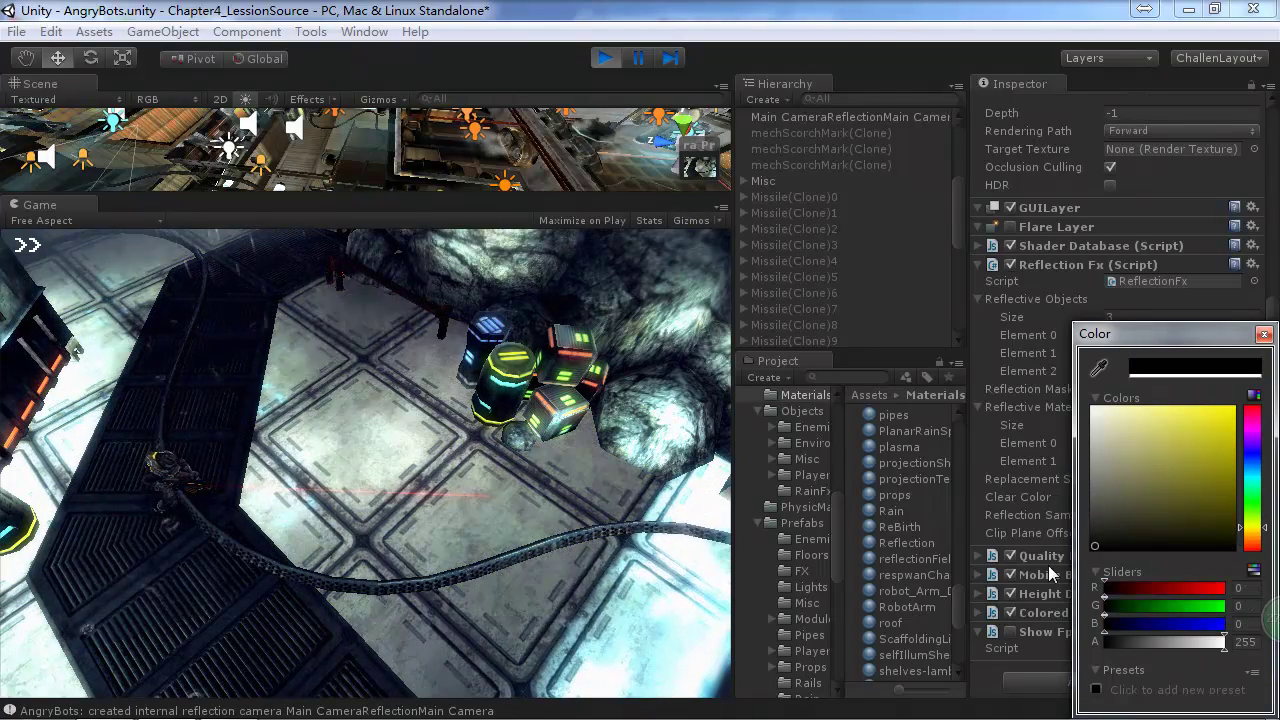
left_click(608, 58)
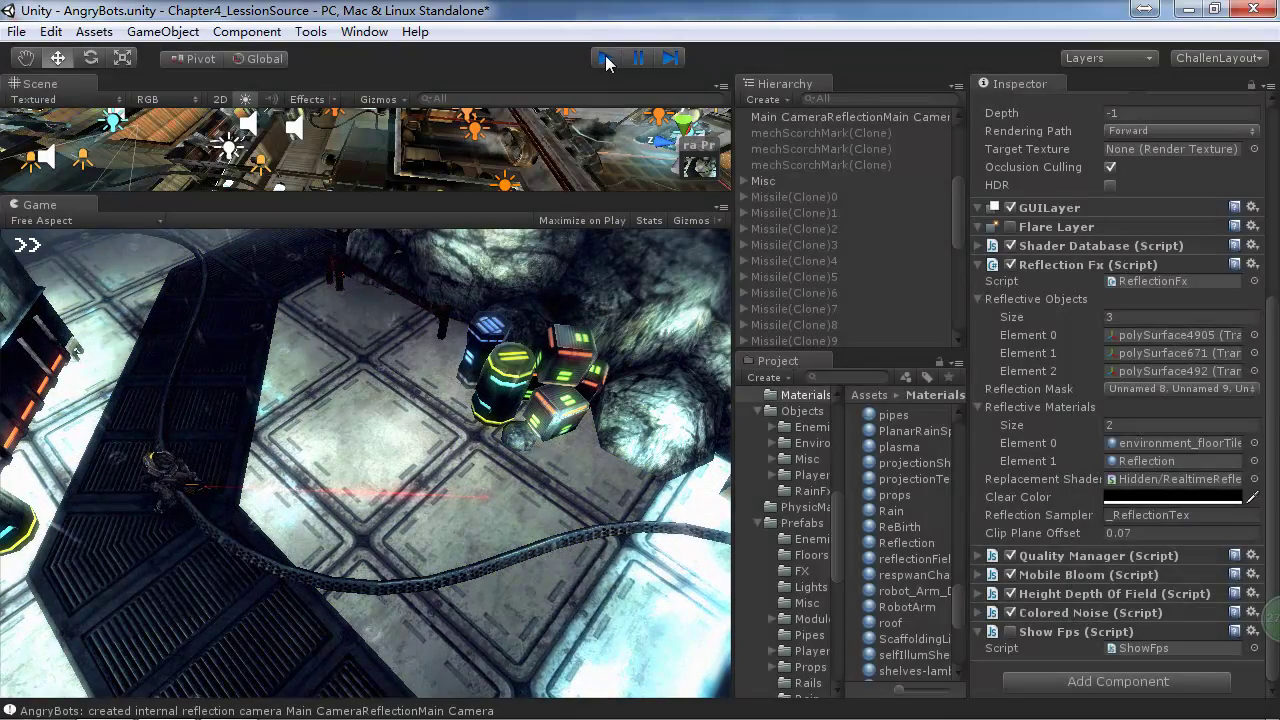
key("ctrl+p")
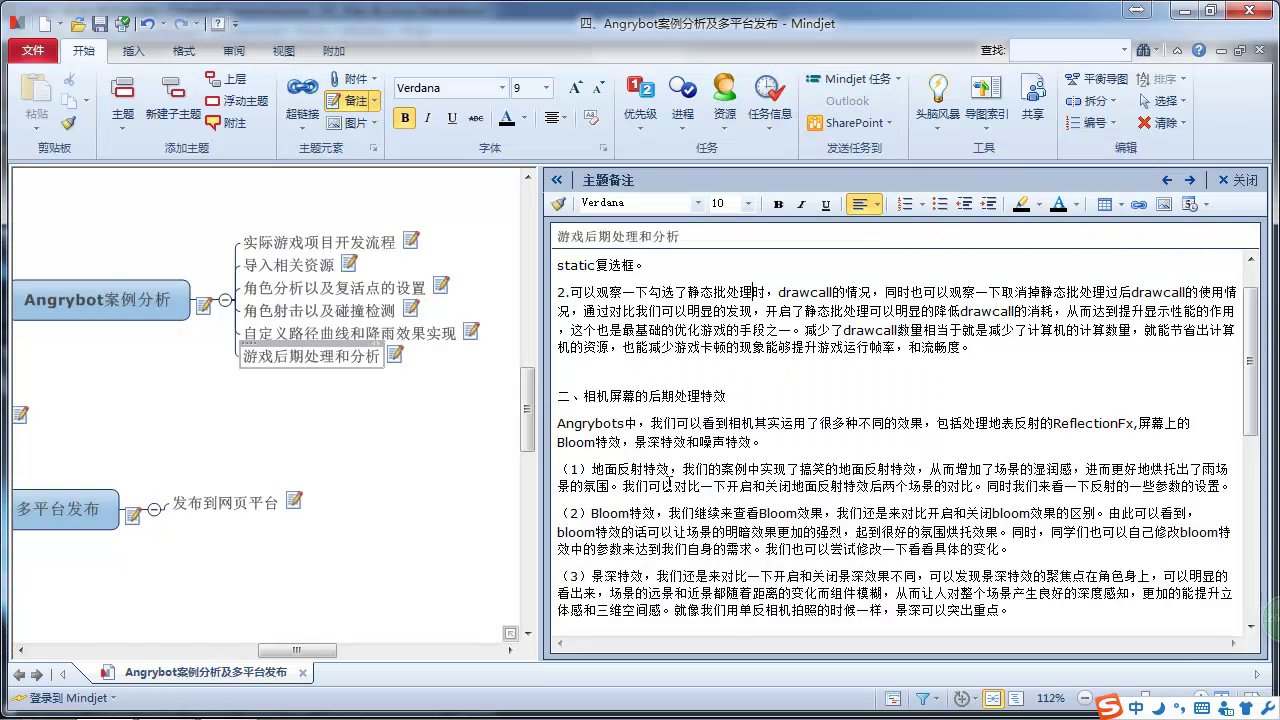
Step: In the Mindjet topic notes, replace 搞笑的 with 高效的 in the ground reflection paragraph
double_click(800, 468)
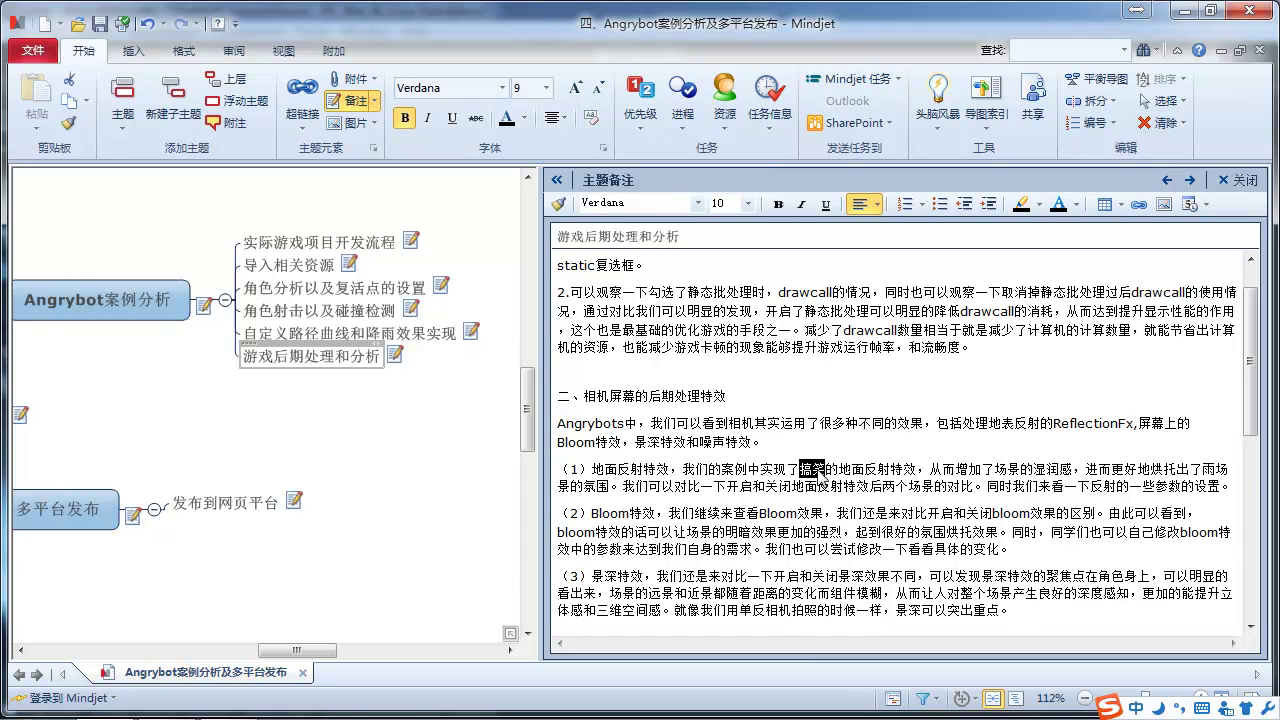
key("BackSpace")
key("BackSpace")
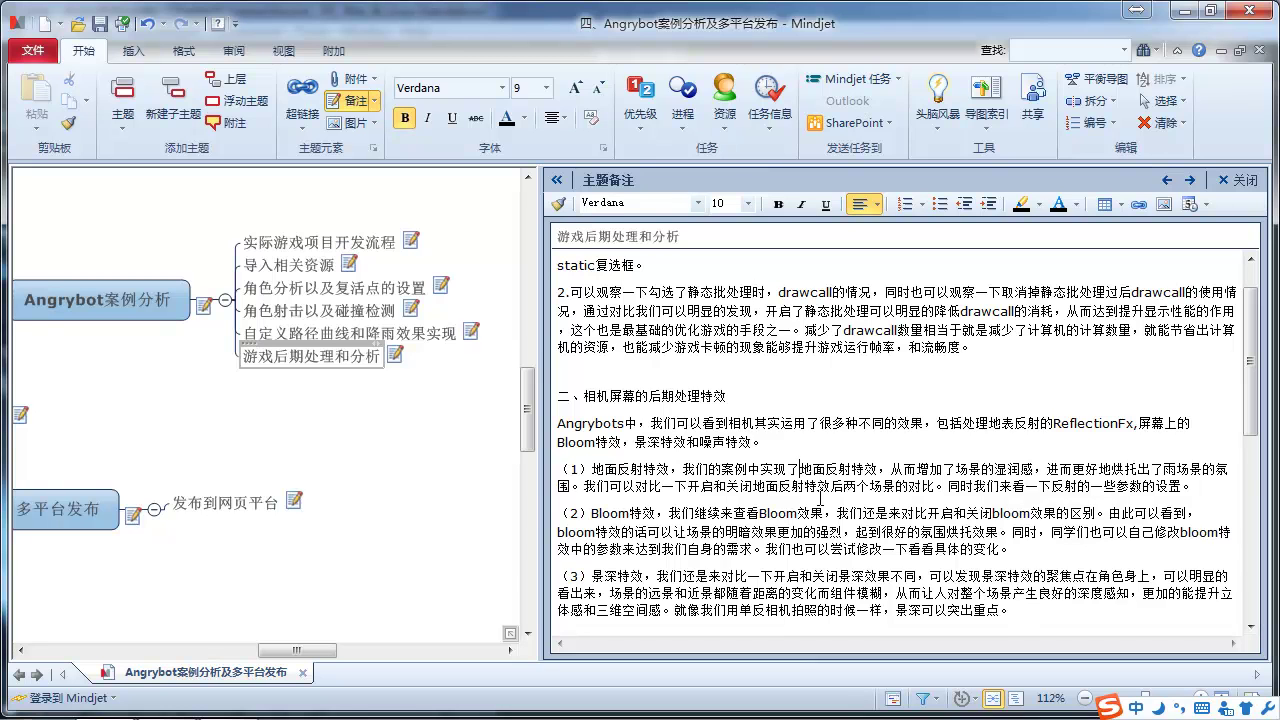
type("gaoxiao")
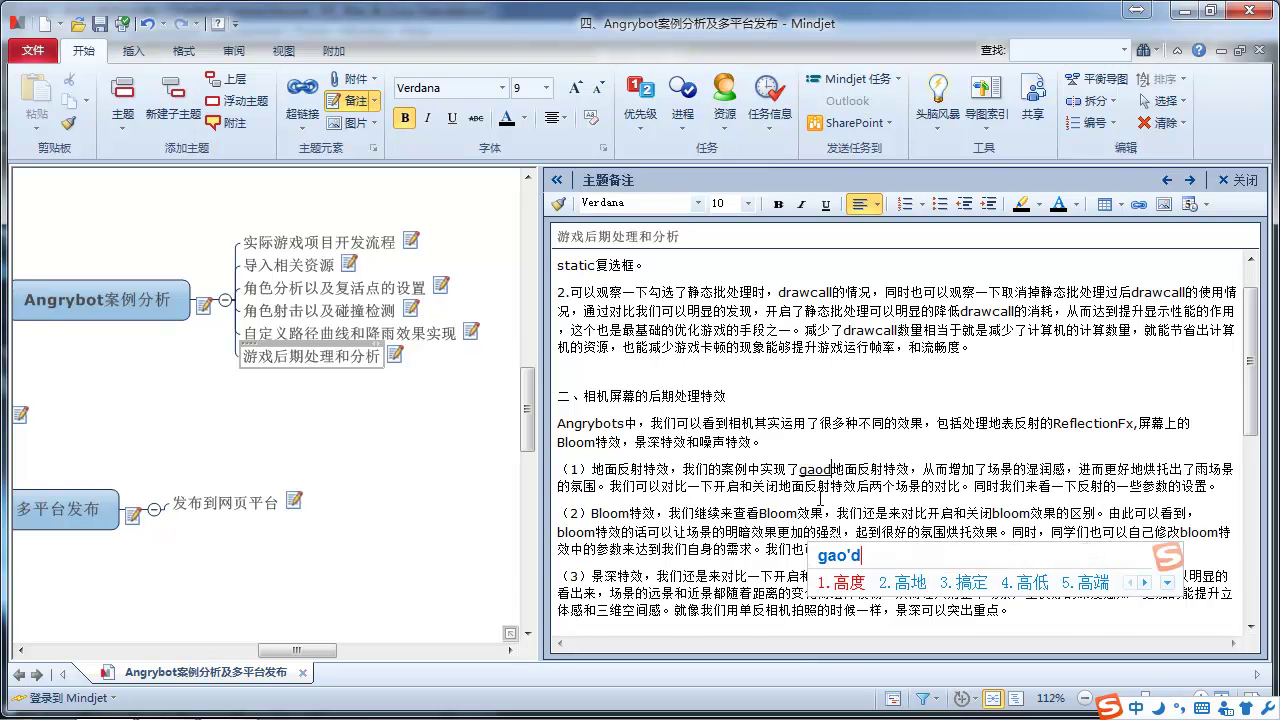
type("2de")
key("space")
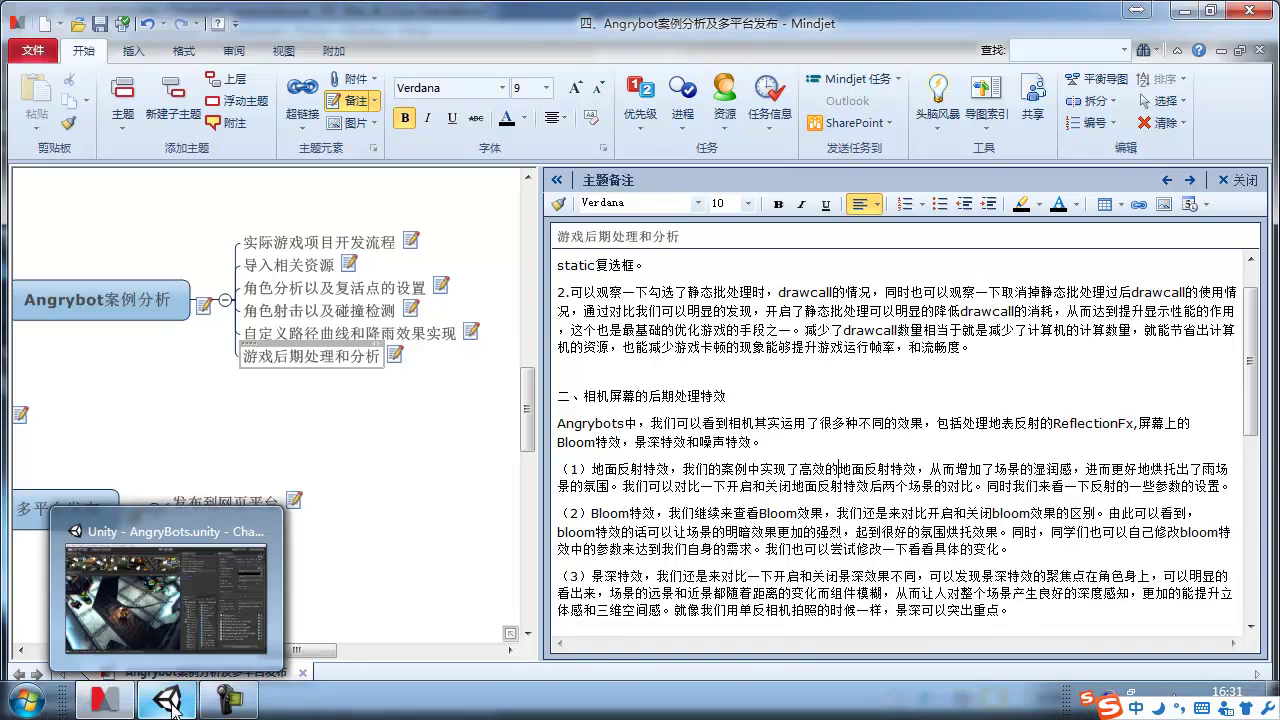
Step: Switch back to Unity, run the game and compare the scene with Mobile Bloom disabled and enabled
left_click(177, 710)
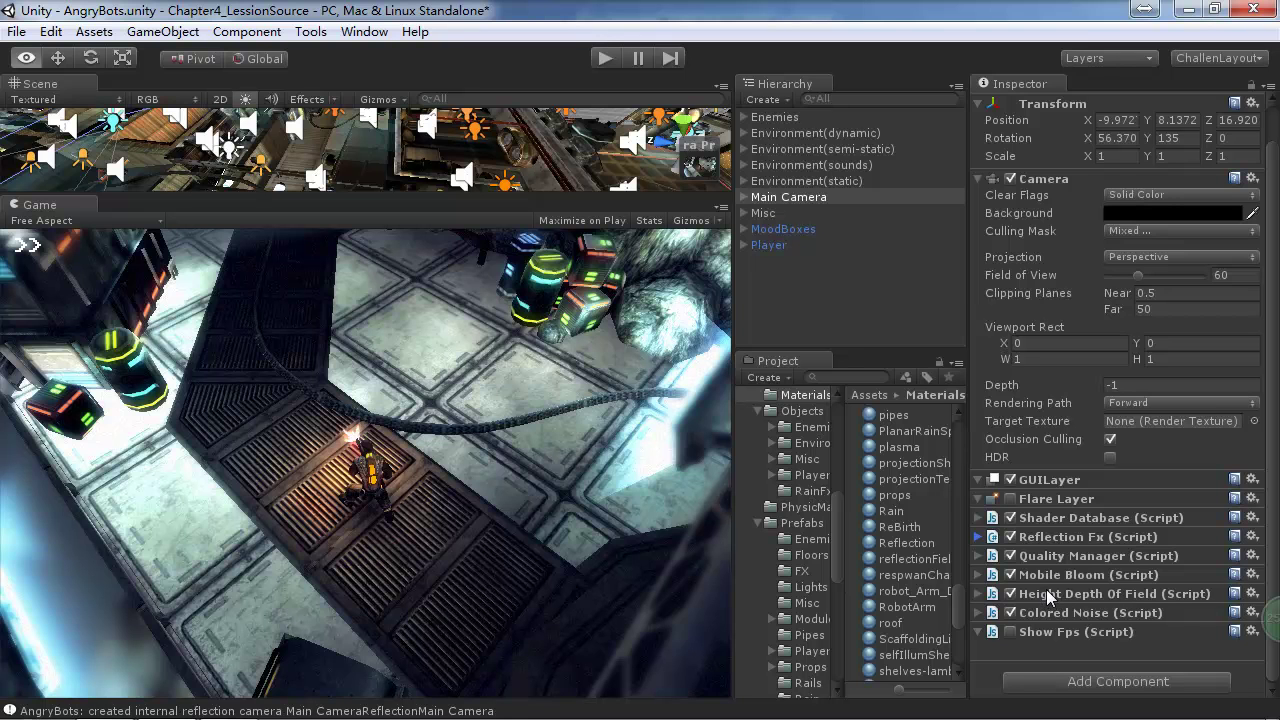
left_click(606, 59)
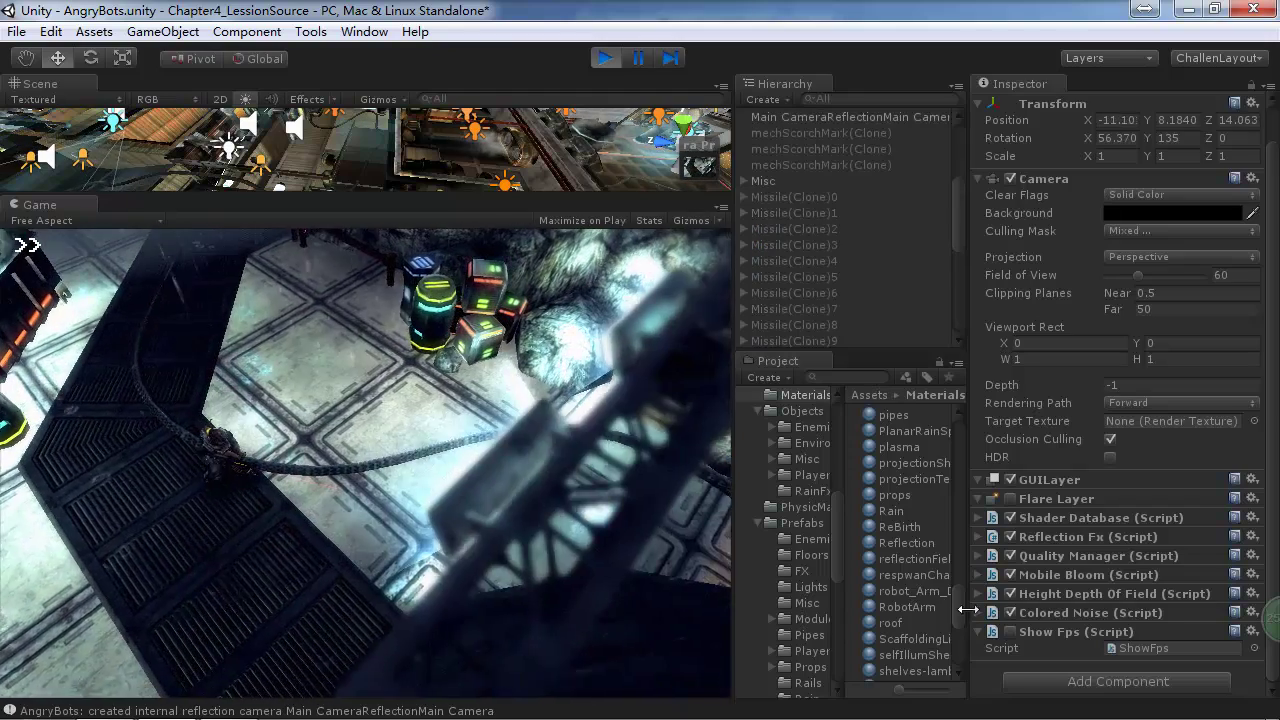
left_click(1010, 575)
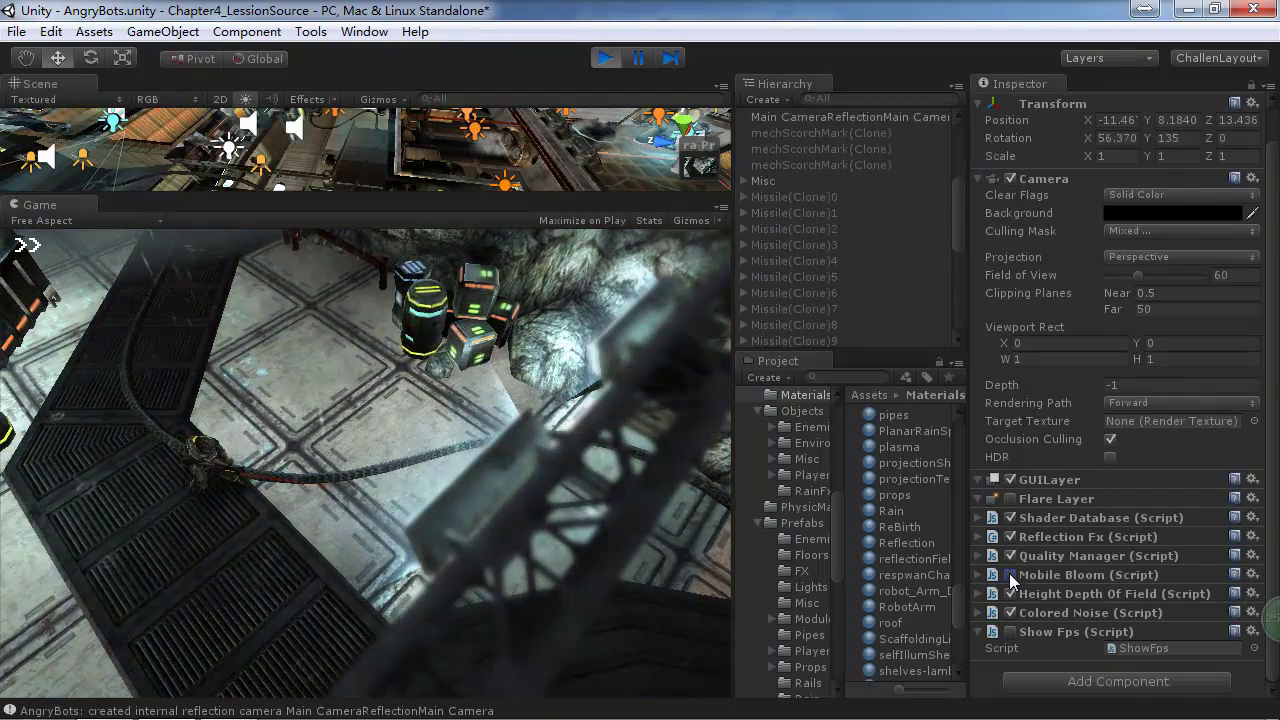
left_click(1010, 575)
key("a")
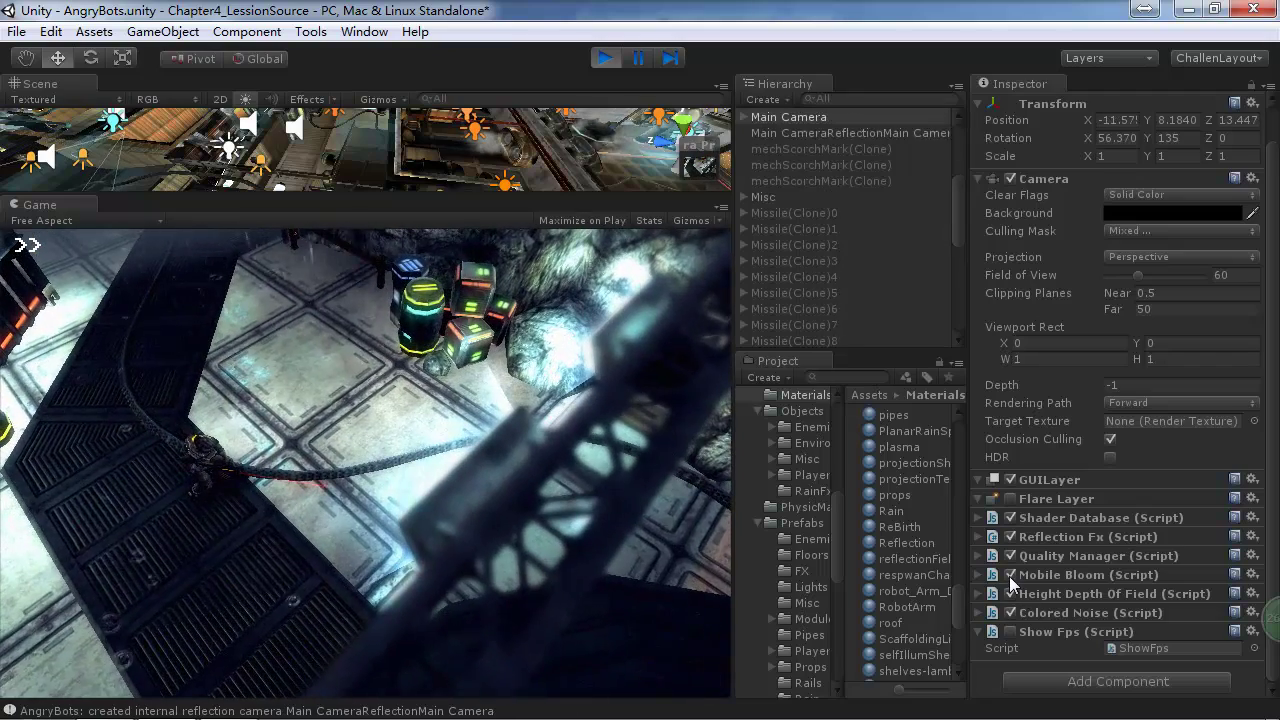
left_click(1010, 575)
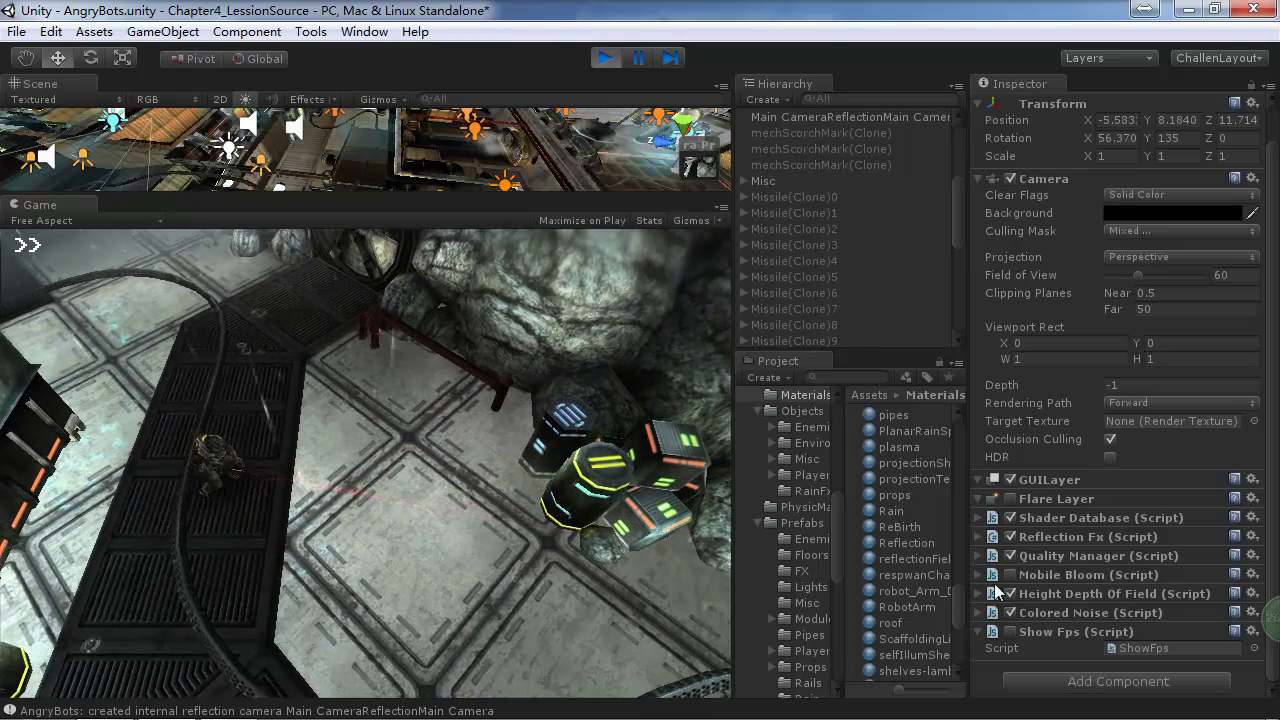
left_click(1011, 575)
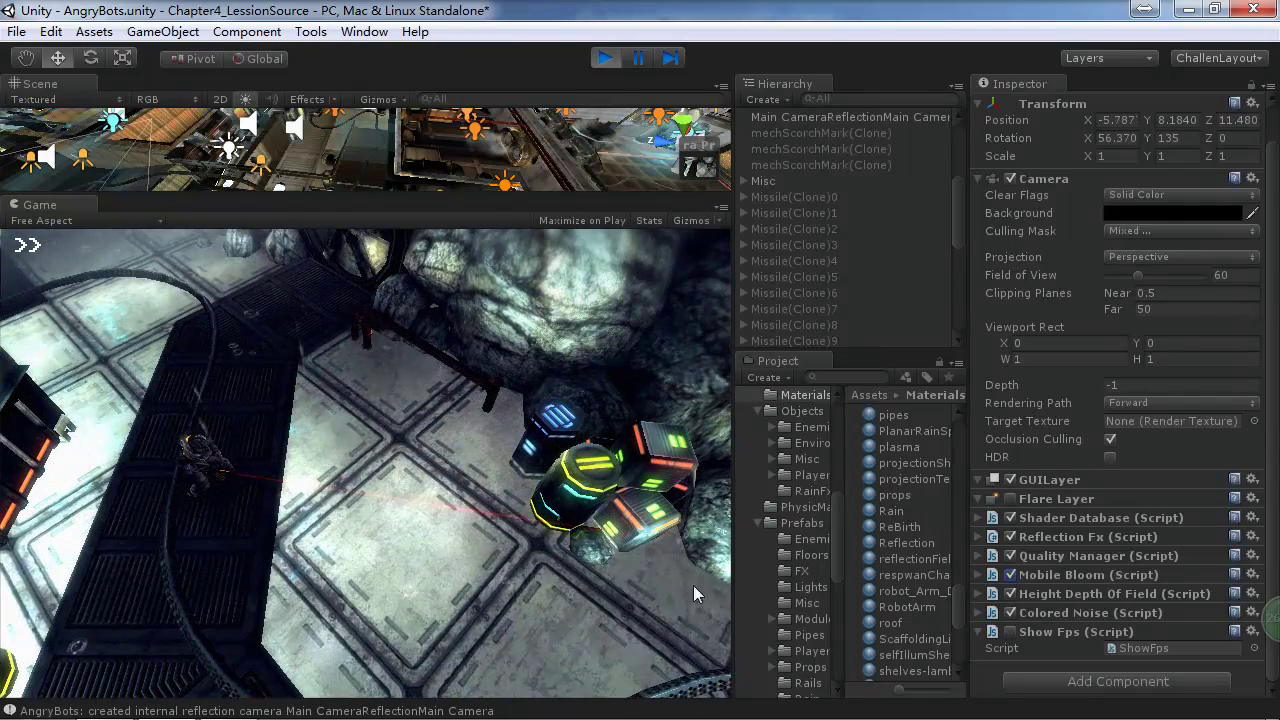
Step: Toggle Mobile Bloom off and on repeatedly, and walk the character through the level to examine the bloom lighting
left_click(1010, 575)
left_click(1010, 575)
left_click(1010, 575)
left_click(1010, 575)
left_click(1010, 575)
left_click(1010, 575)
left_click(1010, 575)
left_click(1010, 575)
left_click(1010, 575)
left_click(1010, 575)
left_click(1010, 575)
left_click(1010, 575)
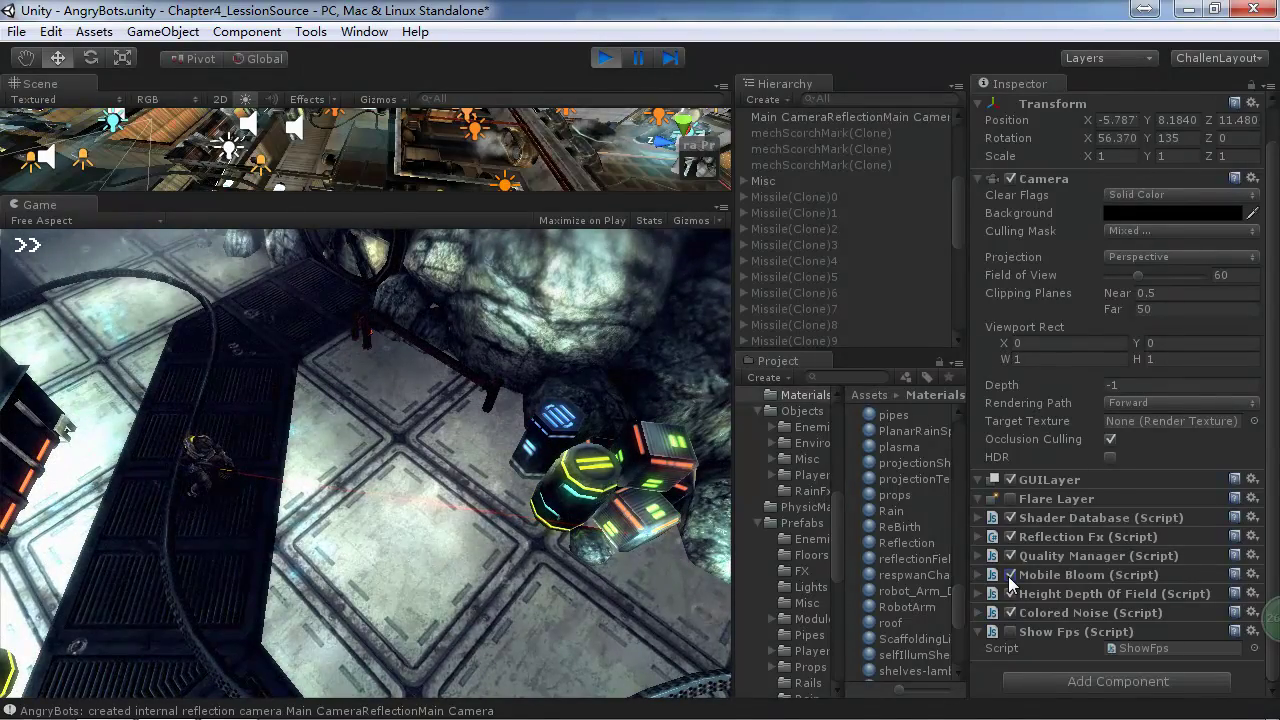
key("a")
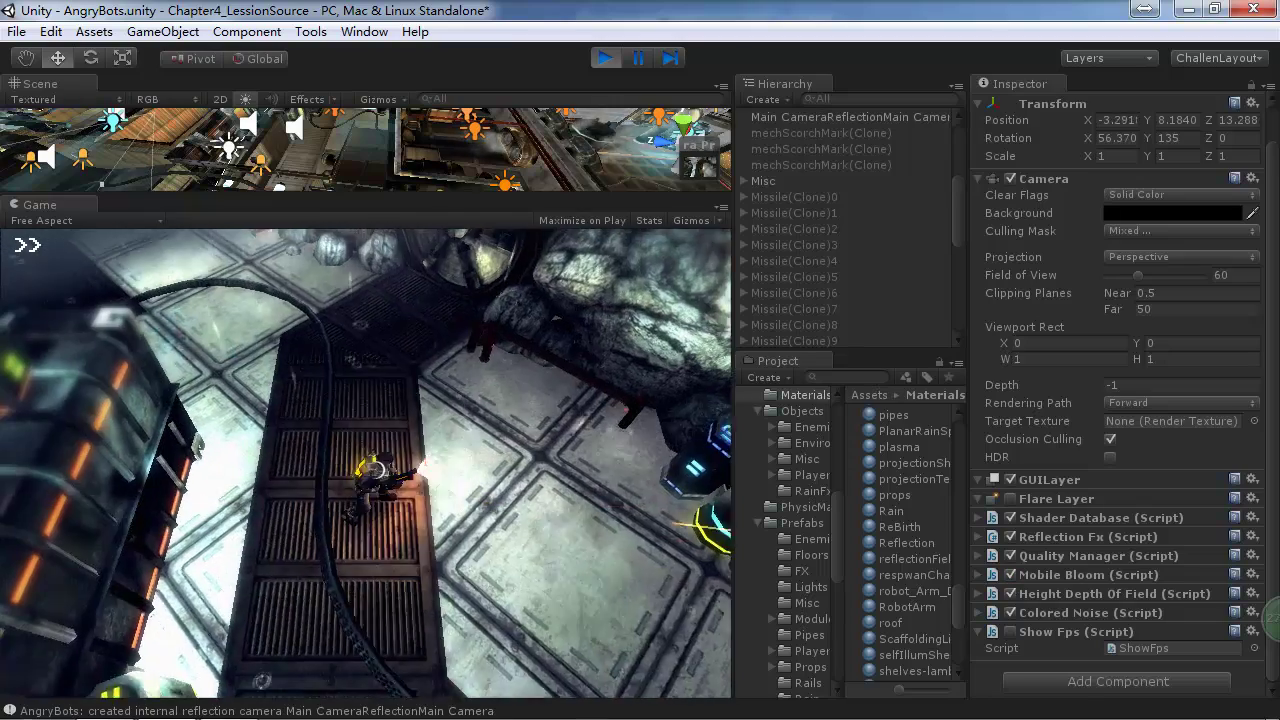
key("w")
key("a")
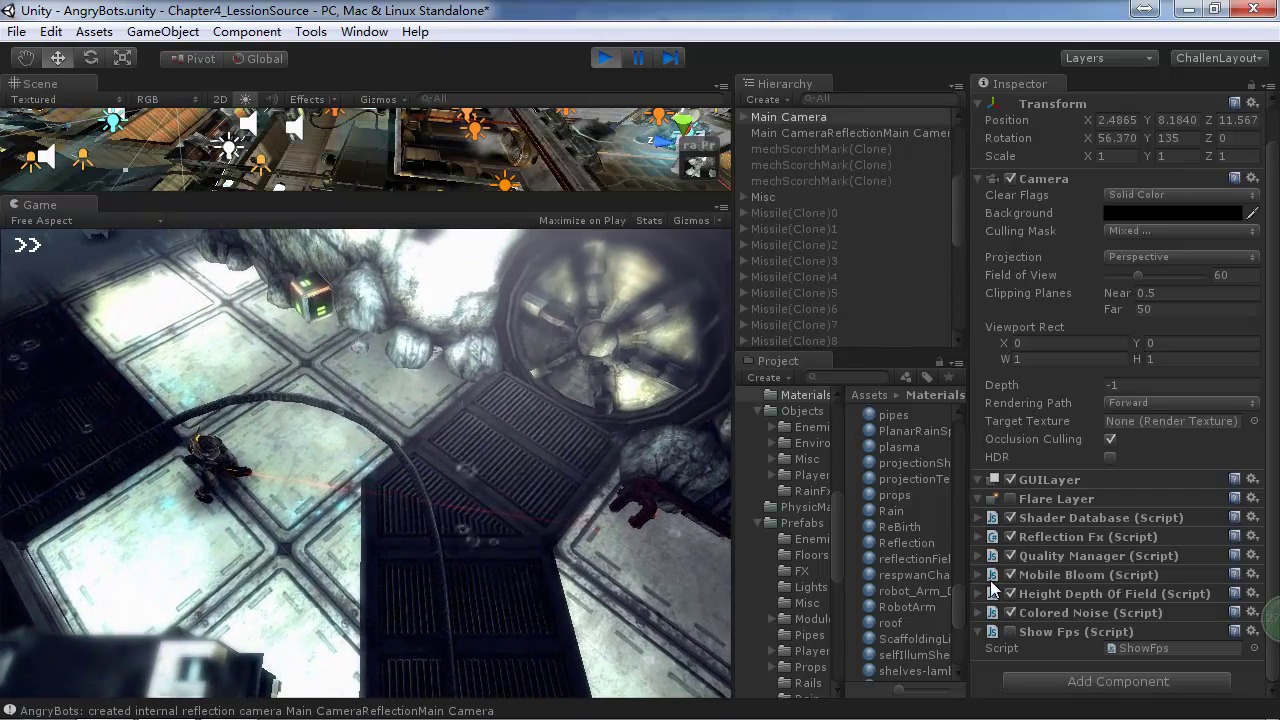
Step: Try a red Color Mix with R 255, G 0, B 0 in Mobile Bloom's settings and end the run
left_click(977, 574)
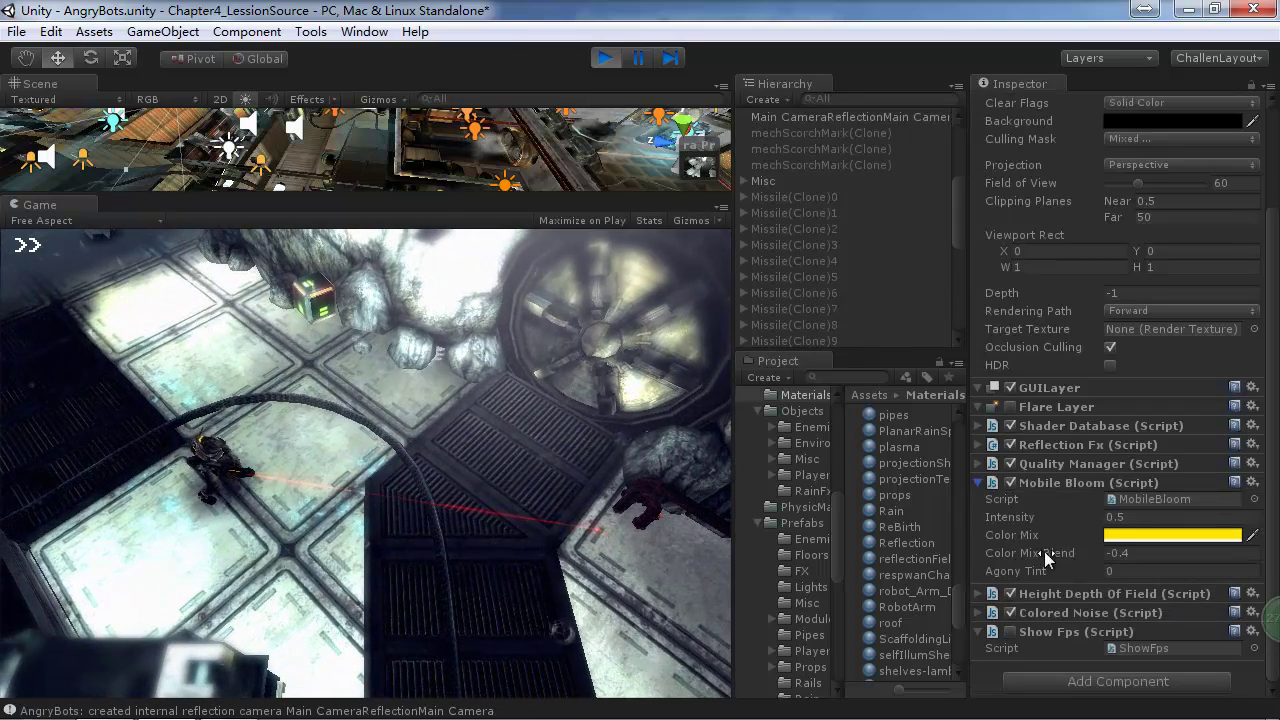
left_click(1133, 536)
mouse_move(1194, 443)
left_mouse_down()
mouse_move(1087, 473)
mouse_move(1130, 525)
mouse_move(1207, 428)
left_mouse_up()
left_click(1252, 406)
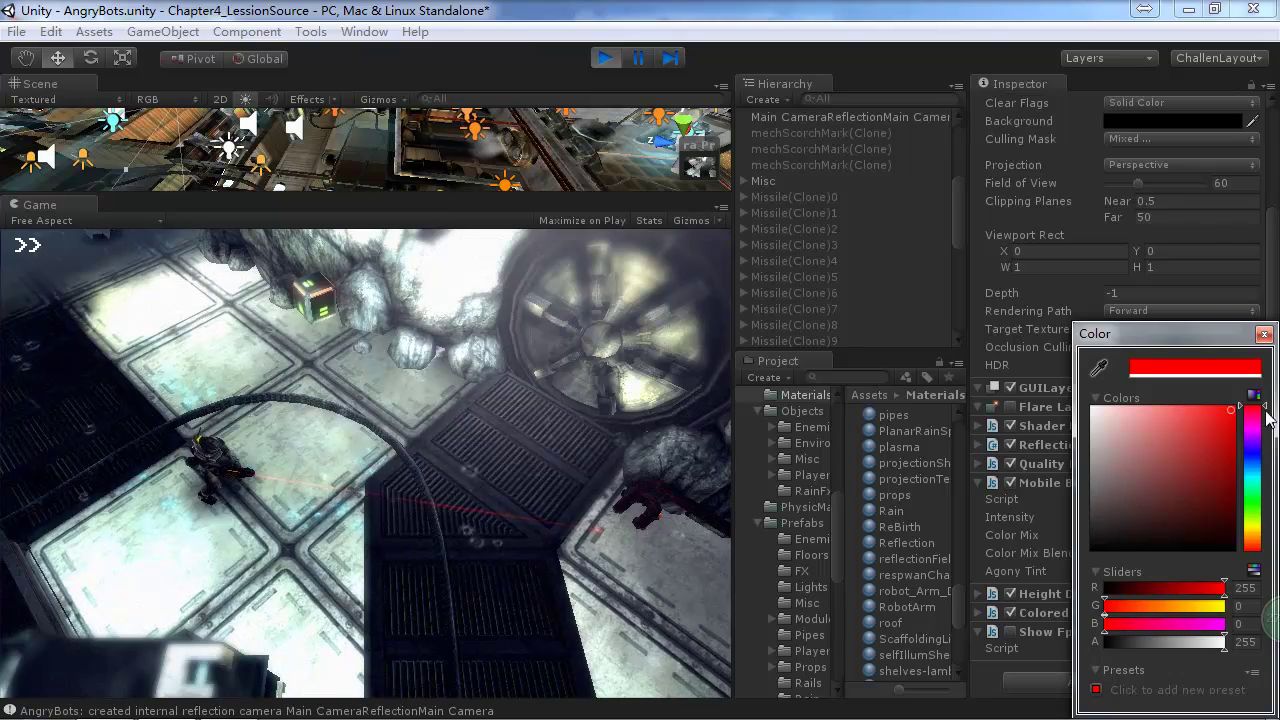
key("Escape")
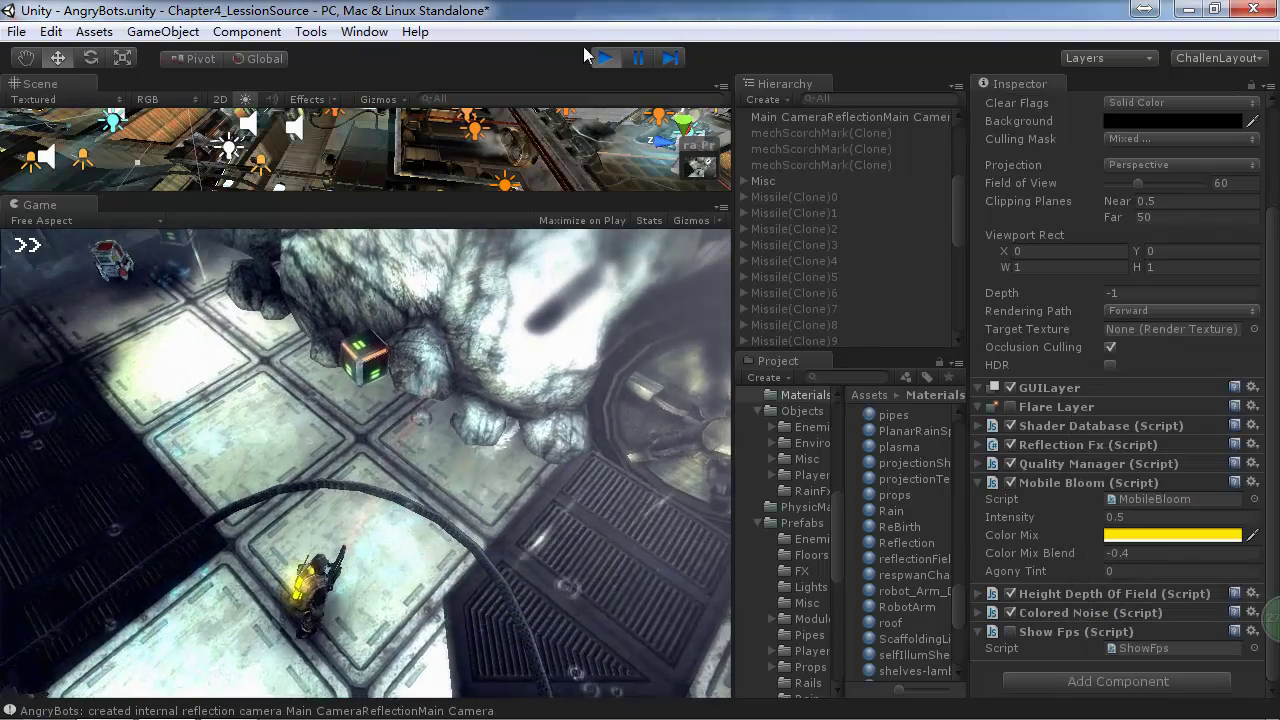
key("ctrl+p")
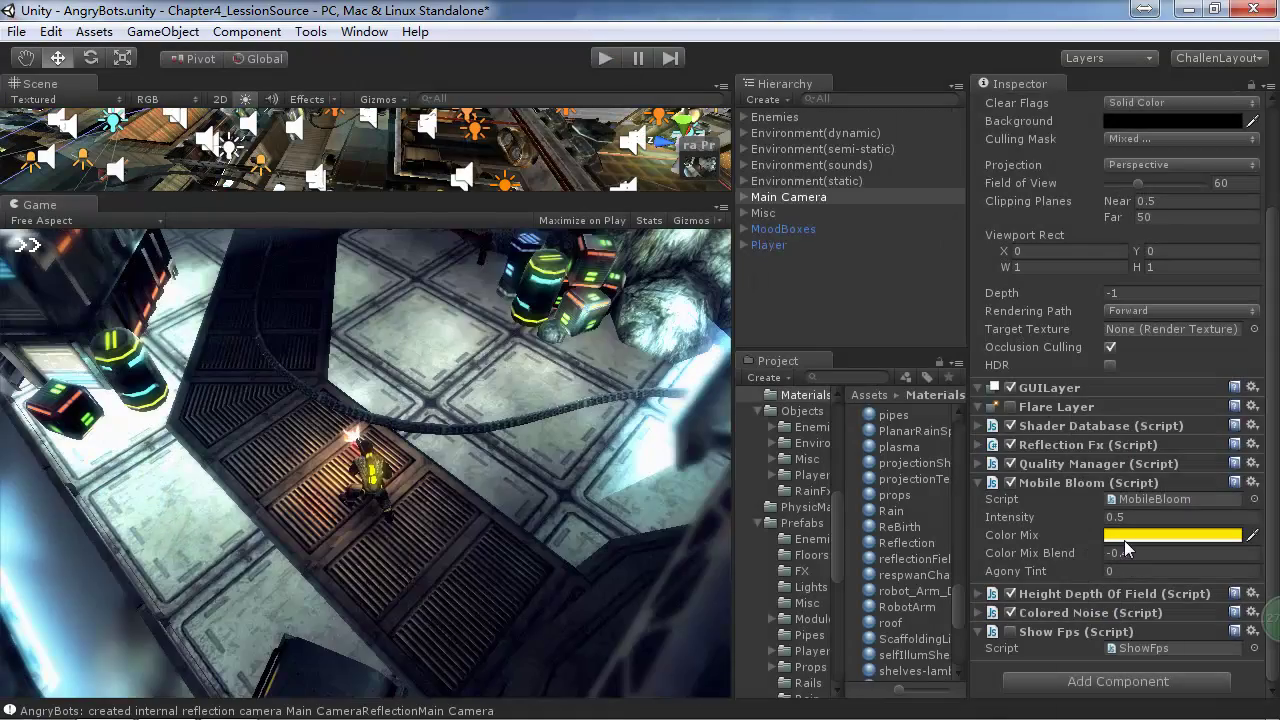
Step: Try a red Color Mix with R 255, G 0, B 37 on Mobile Bloom while the game is stopped
left_click(1124, 540)
left_click(1254, 416)
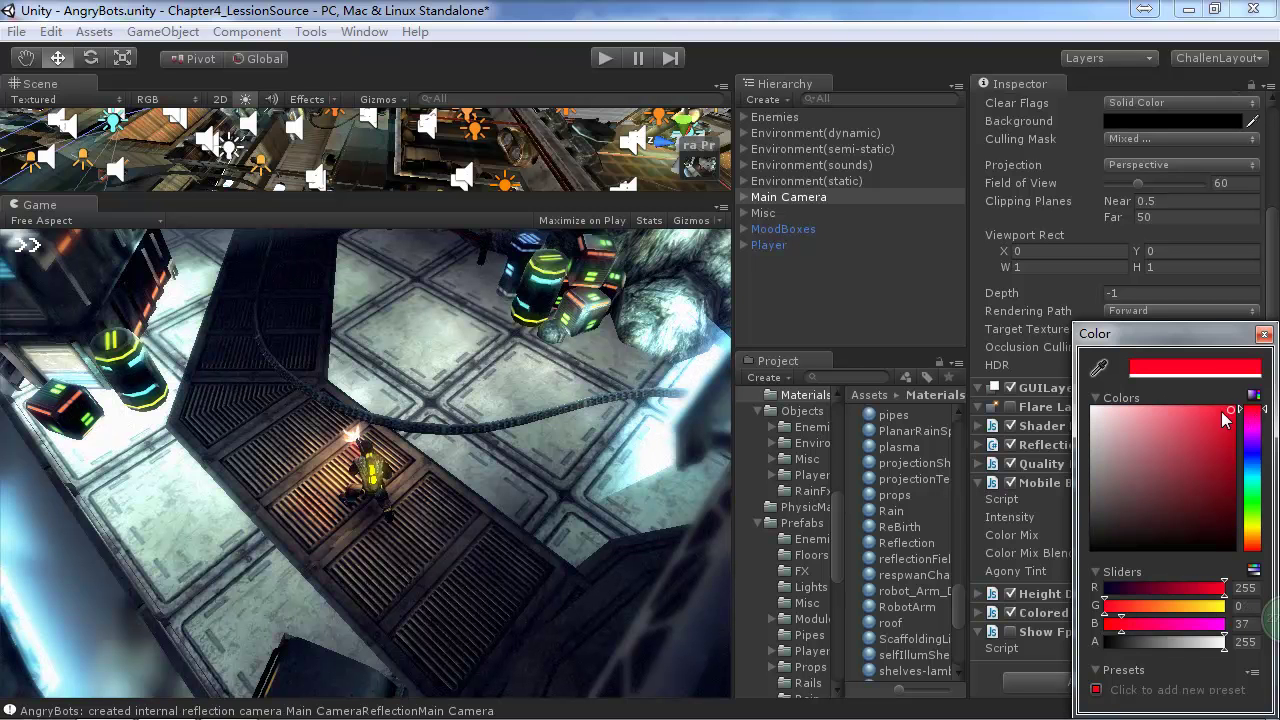
key("Escape")
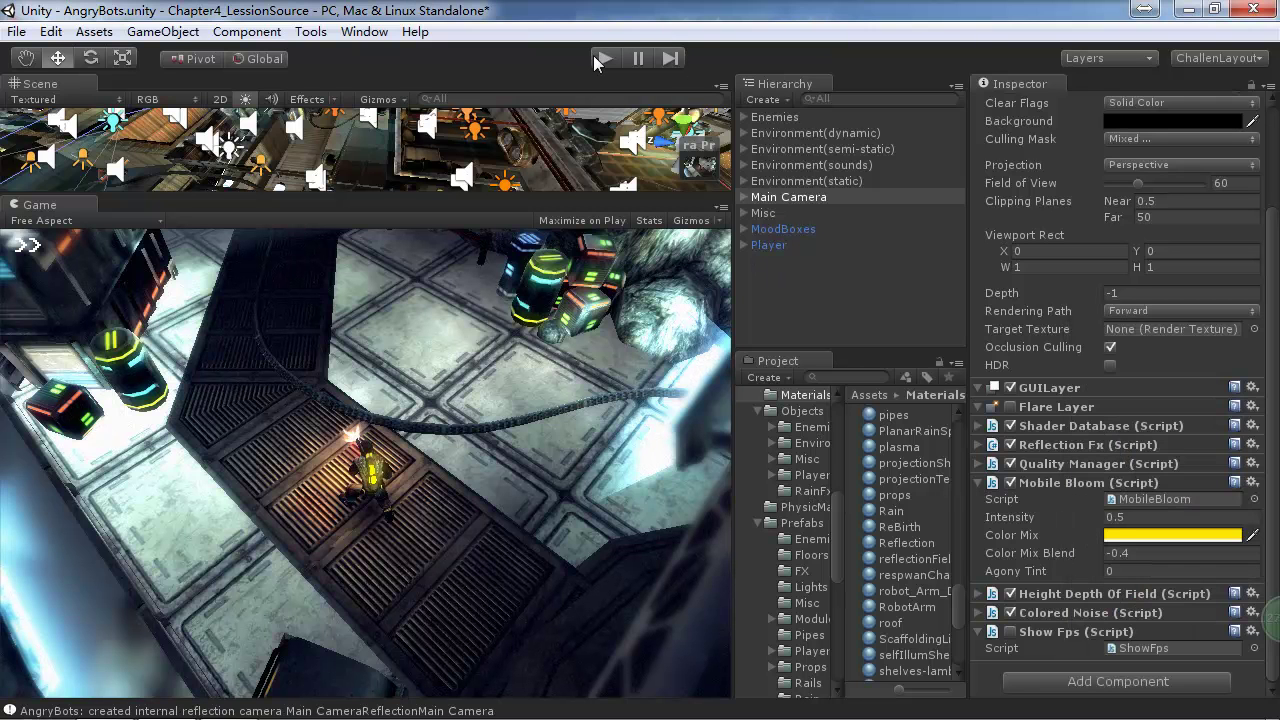
left_click(1121, 538)
left_click(1251, 414)
left_click(1212, 419)
left_click(1264, 334)
Step: Try a white Color Mix on Mobile Bloom and reopen the color picker to check its color
left_click(1120, 535)
left_click_drag(1120, 533, 1082, 420)
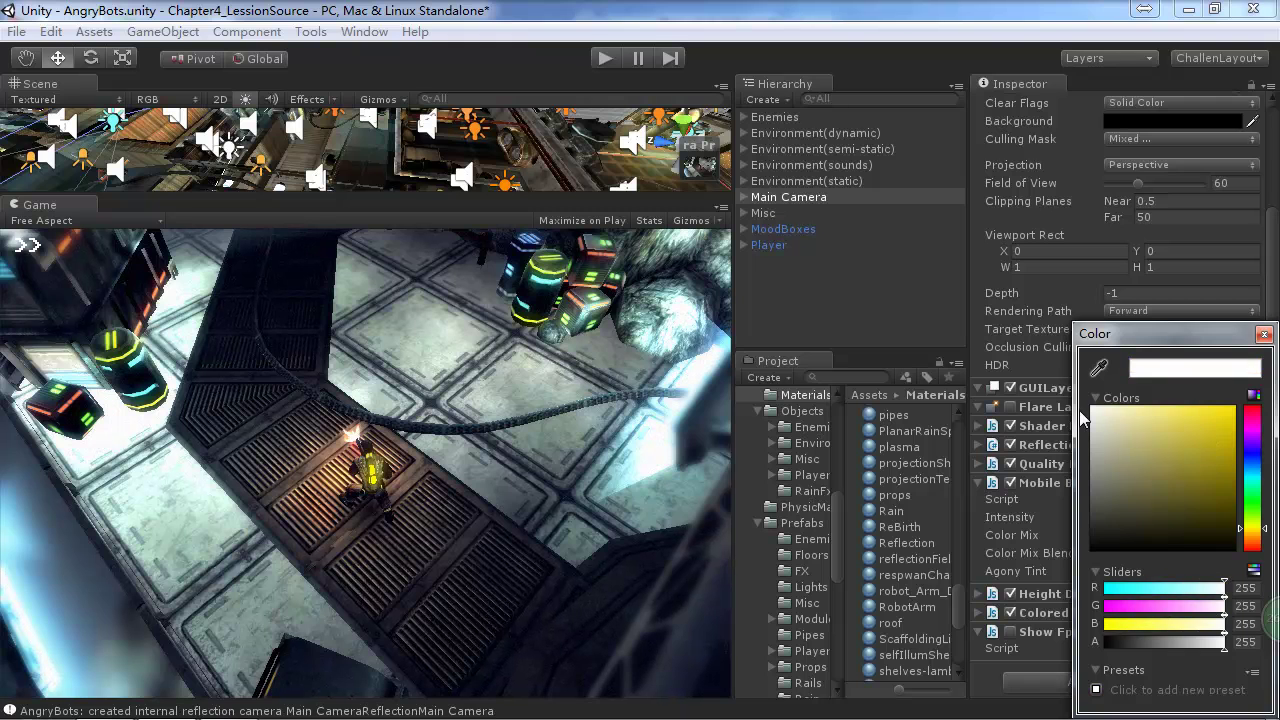
left_click(1264, 334)
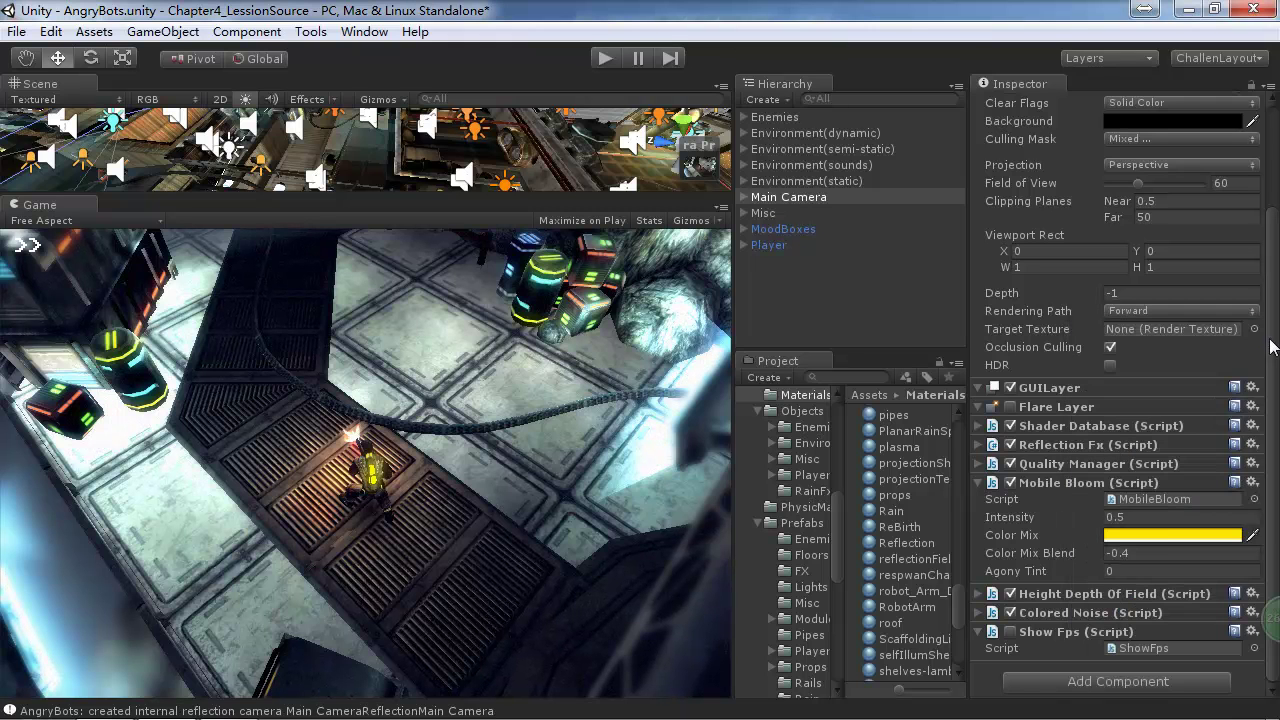
left_click(1161, 535)
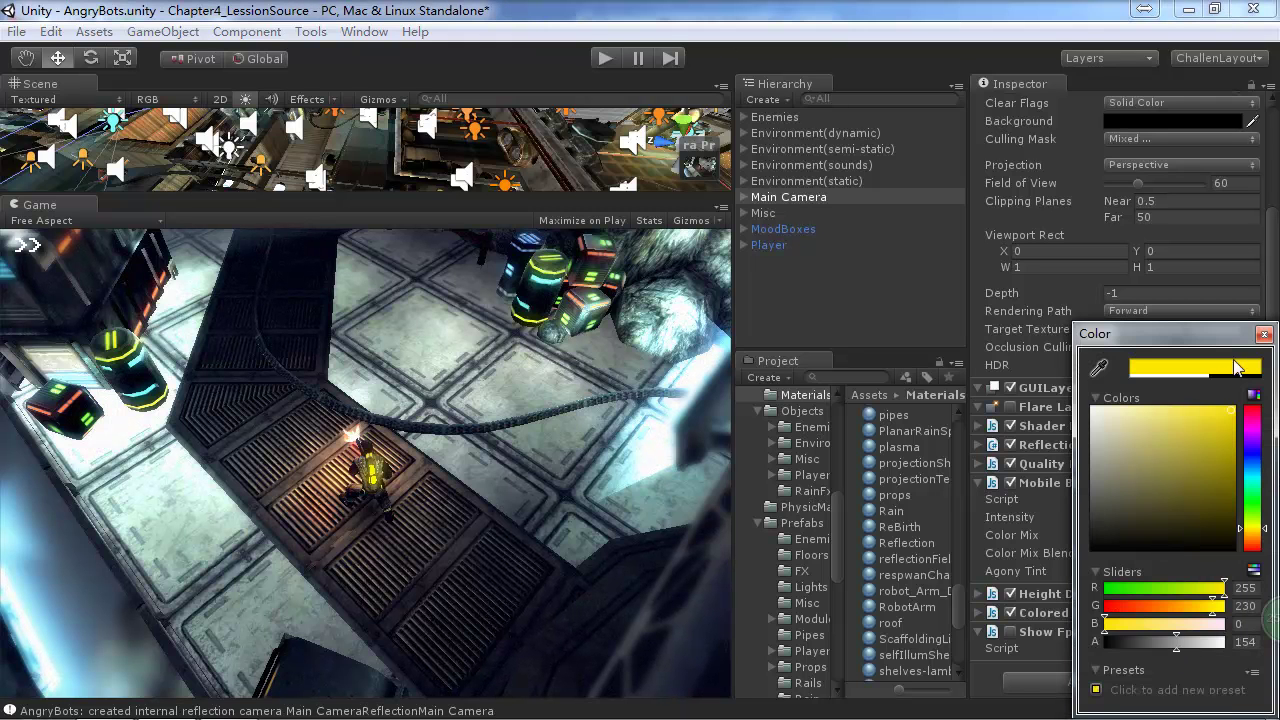
left_click(1263, 336)
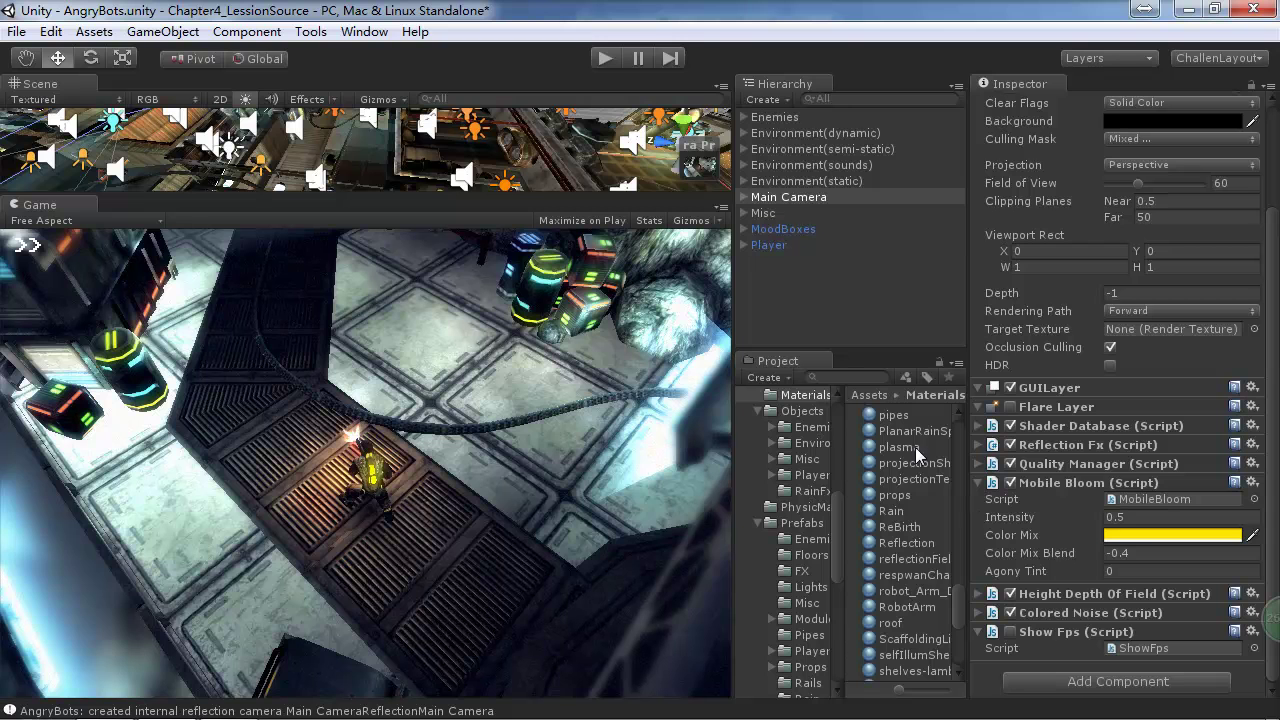
Step: Toggle Mobile Bloom off and on repeatedly in the stopped scene to compare the brightness and contrast
left_click(1010, 483)
left_click(1010, 483)
left_click(1010, 483)
left_click(1010, 483)
left_click(1010, 483)
left_click(1010, 483)
left_click(1010, 483)
left_click(1010, 483)
left_click(1010, 483)
left_click(1010, 483)
left_click(1010, 483)
left_click(1010, 483)
left_click(1010, 483)
left_click(1010, 483)
left_click(1010, 483)
left_click(1010, 483)
left_click(1010, 483)
left_click(1010, 483)
left_click(1010, 483)
left_click(1010, 483)
Step: Review the lesson notes in Mindjet, and return to Unity for a brief test run of the game
key("alt+Tab")
scroll(794, 467, "down", 2)
key("alt+Tab")
left_click(604, 58)
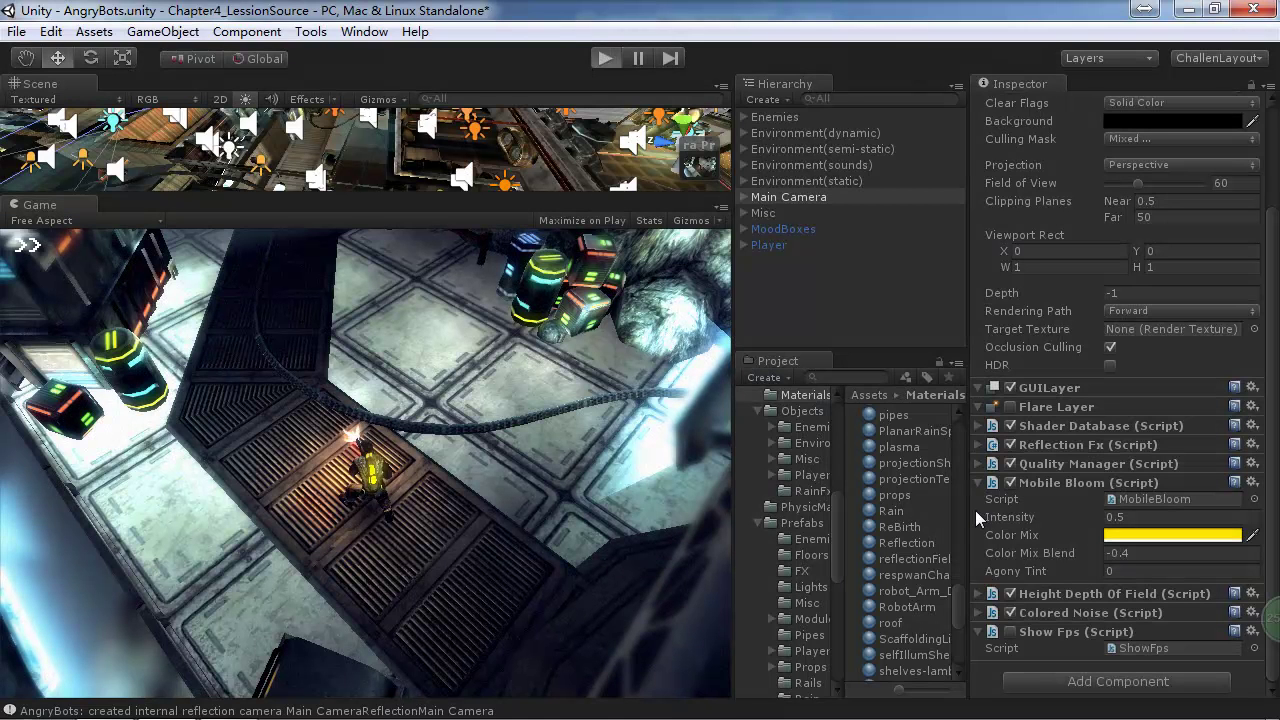
left_click(606, 58)
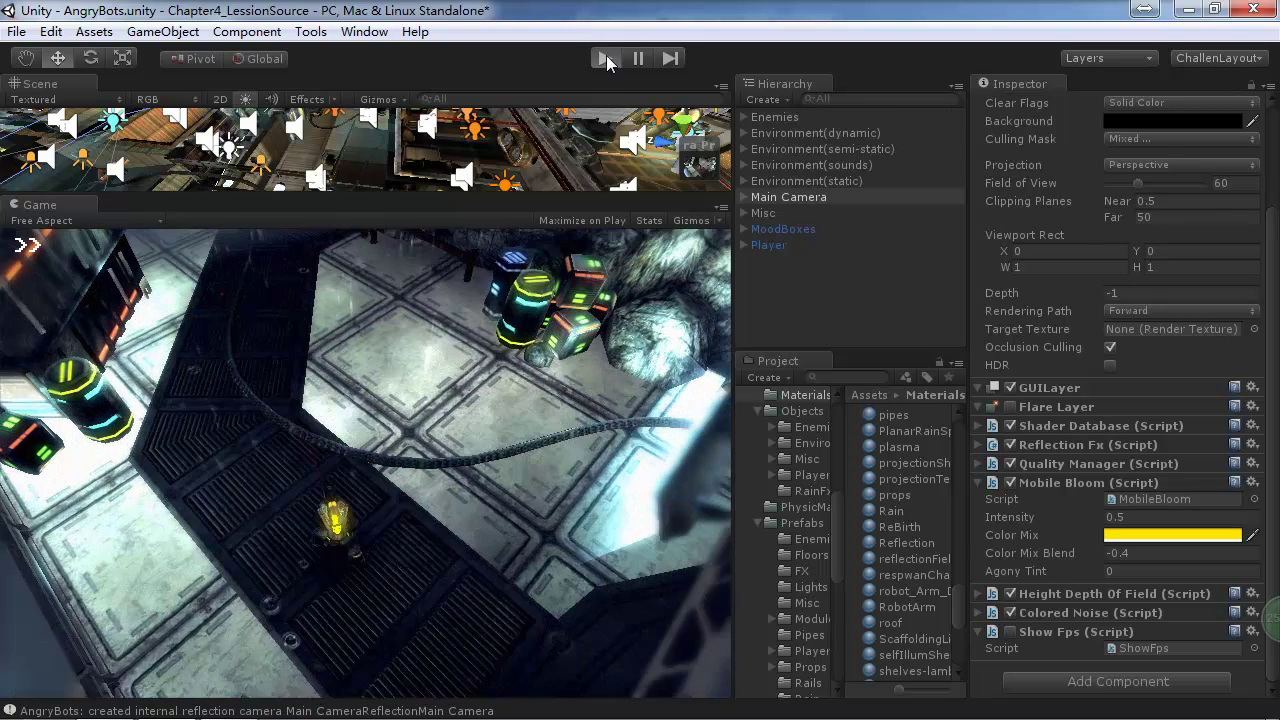
key("ctrl+p")
Step: Set Mobile Bloom's Intensity to 0.41 and its Agony Tint to 0
left_click_drag(1108, 516, 1125, 562)
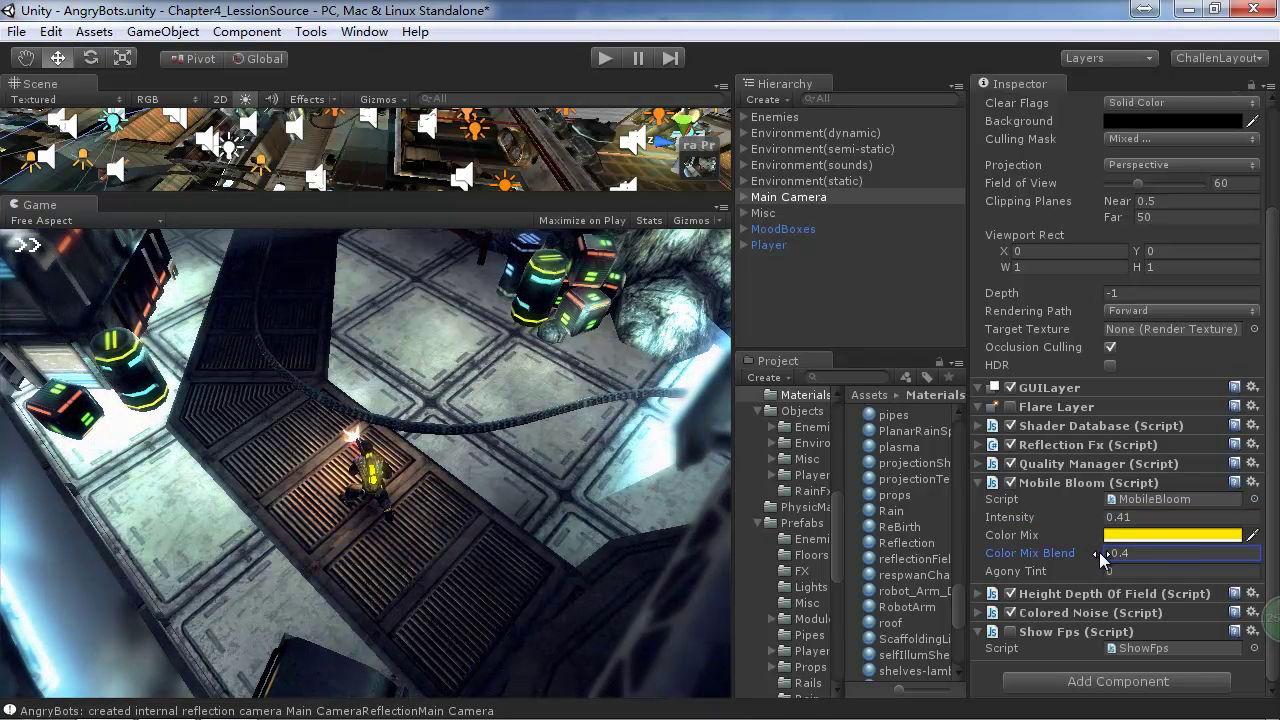
left_click(1106, 571)
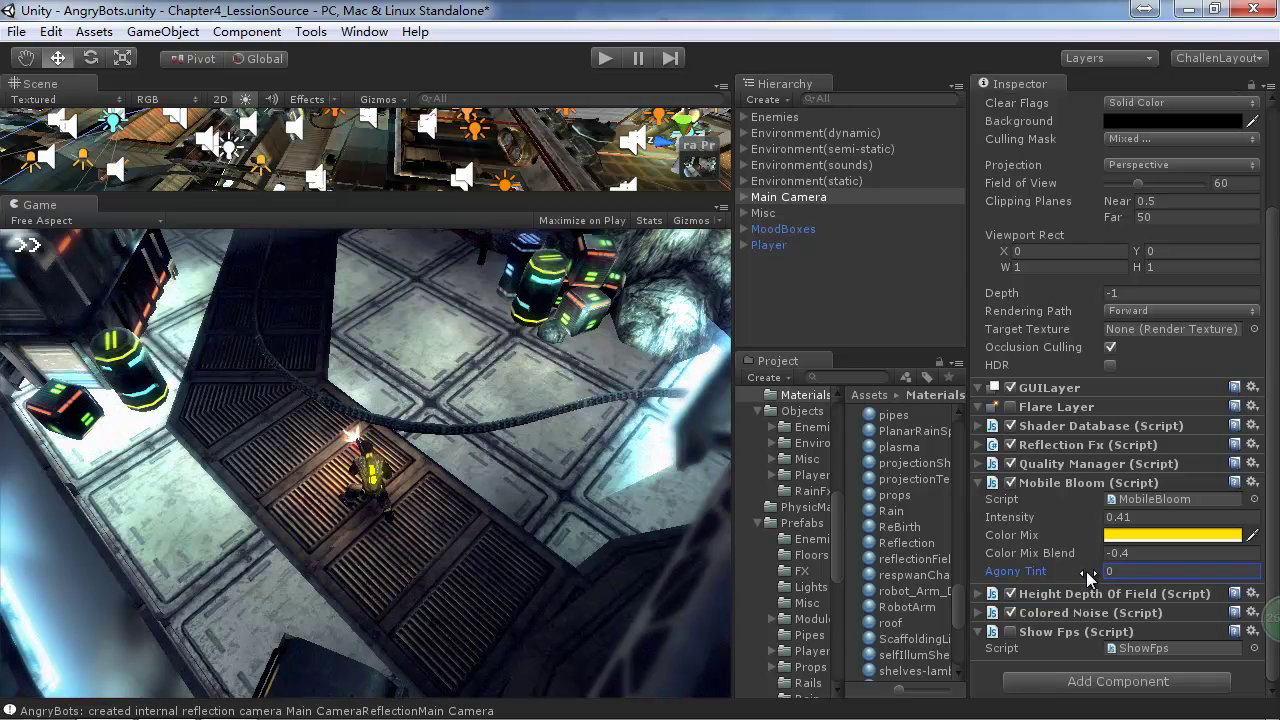
left_click_drag(1022, 578, 1166, 573)
type("0")
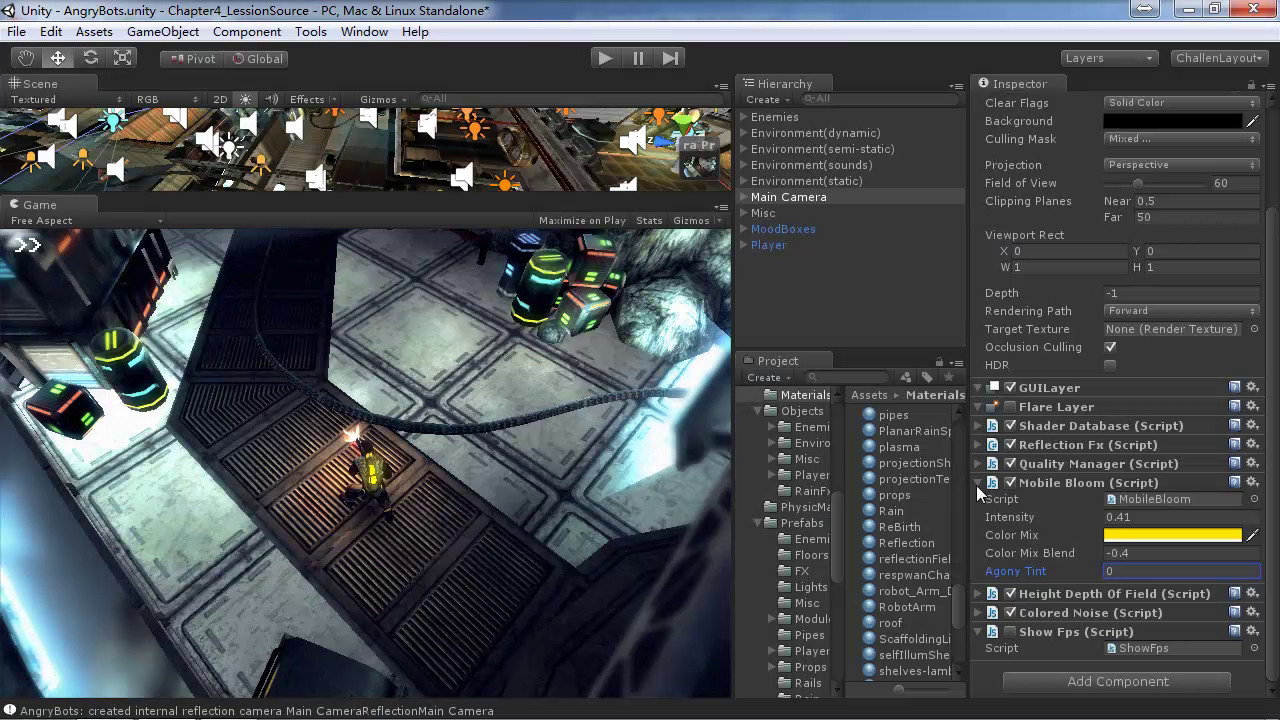
Step: Collapse Mobile Bloom and toggle Height Depth Of Field off and on in the stopped scene
left_click(978, 484)
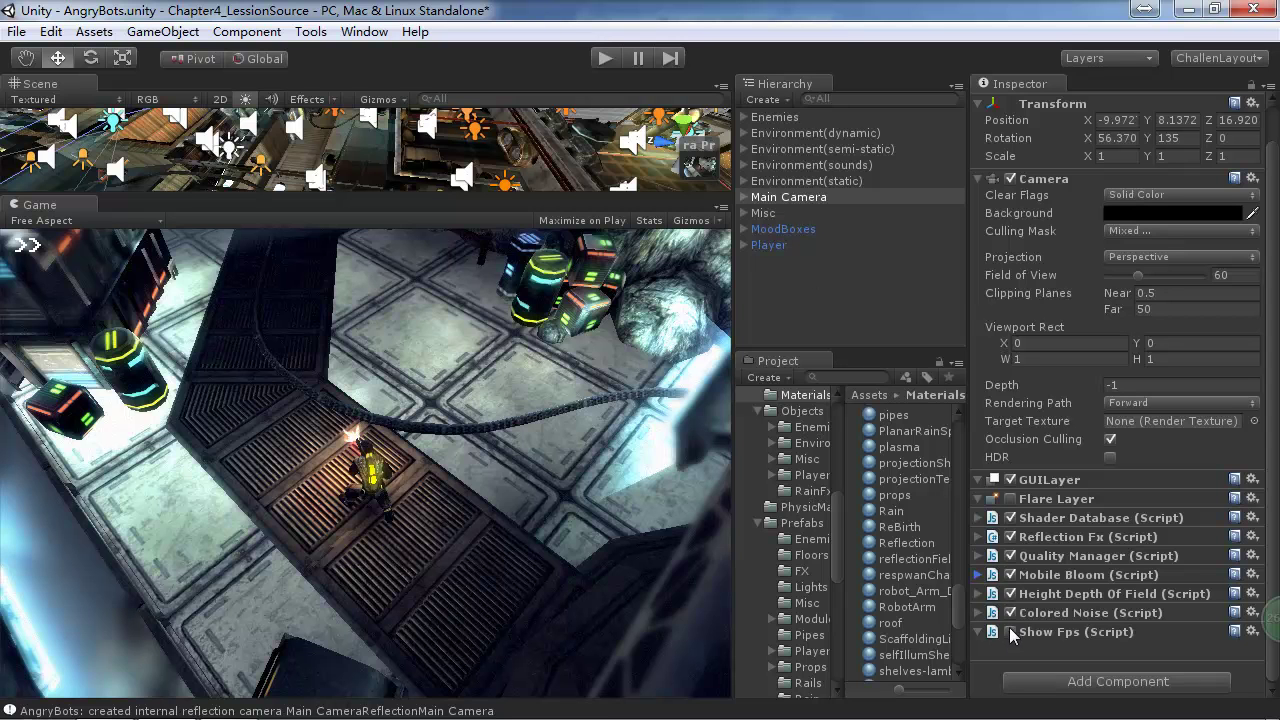
left_click(1009, 594)
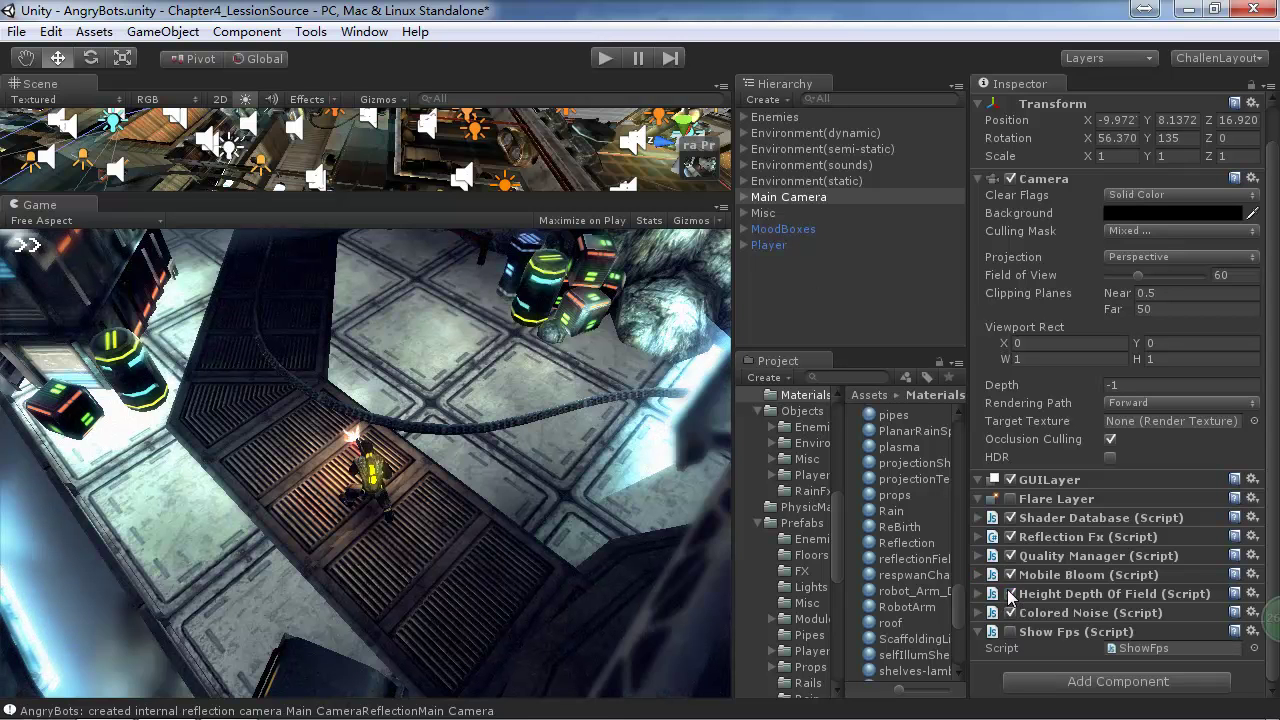
left_click(1009, 594)
Step: Run the game and compare the scene with Height Depth Of Field off and on
left_click(606, 58)
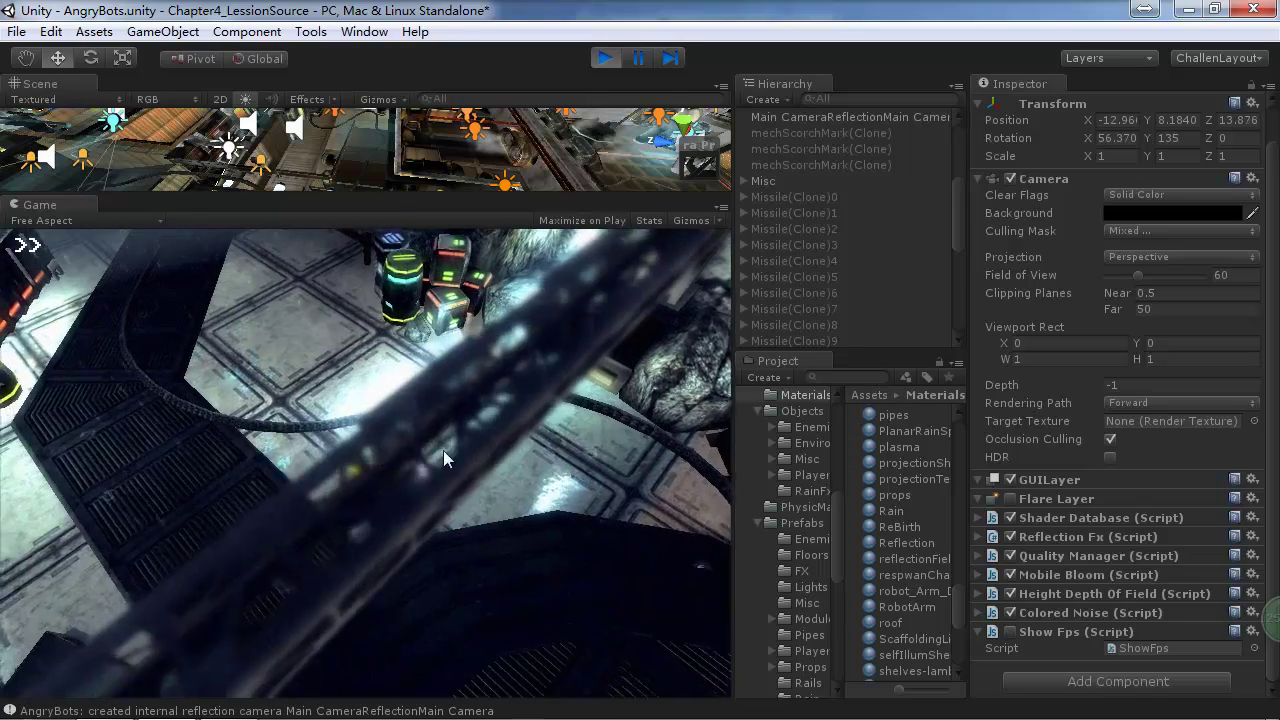
left_click(344, 552)
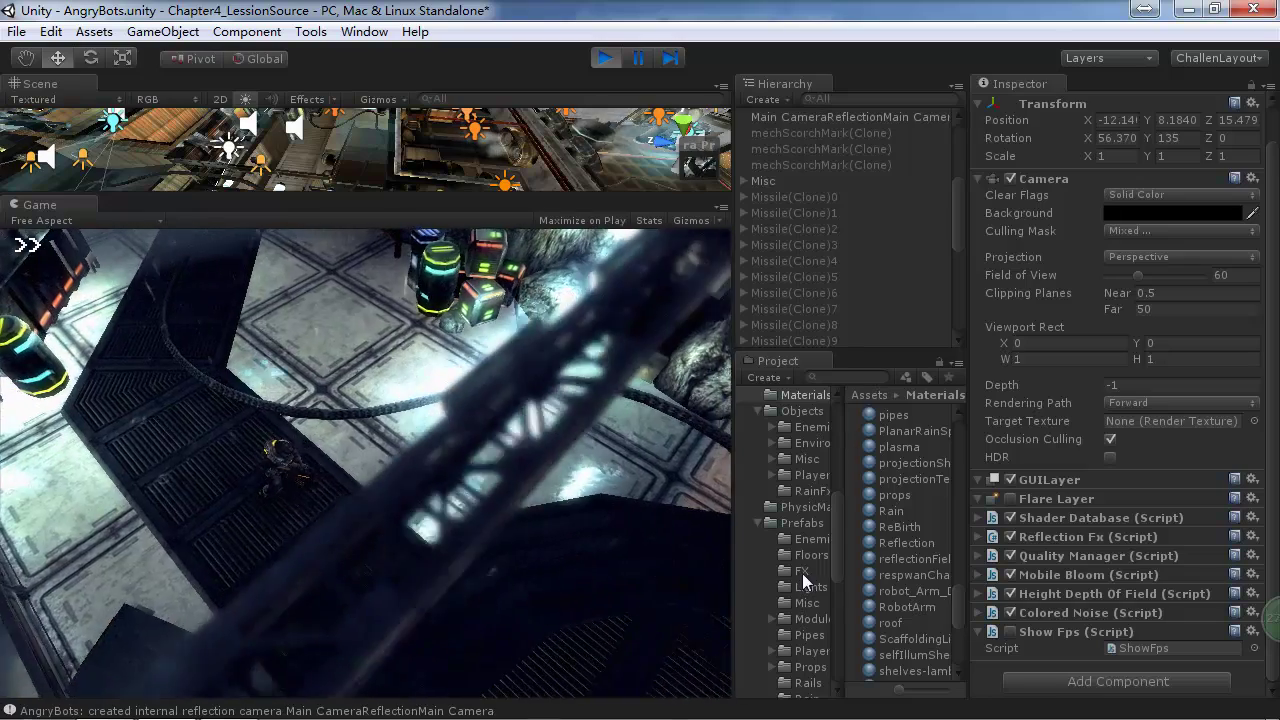
left_click(1010, 594)
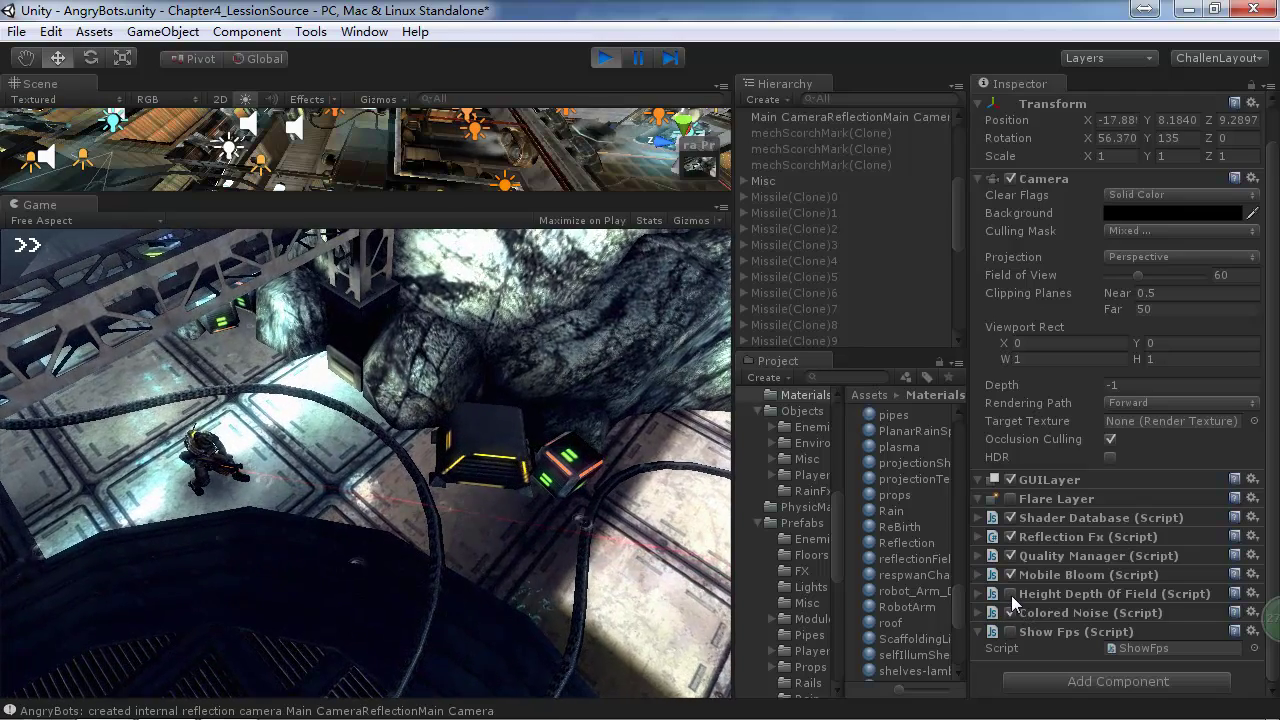
left_click(1010, 594)
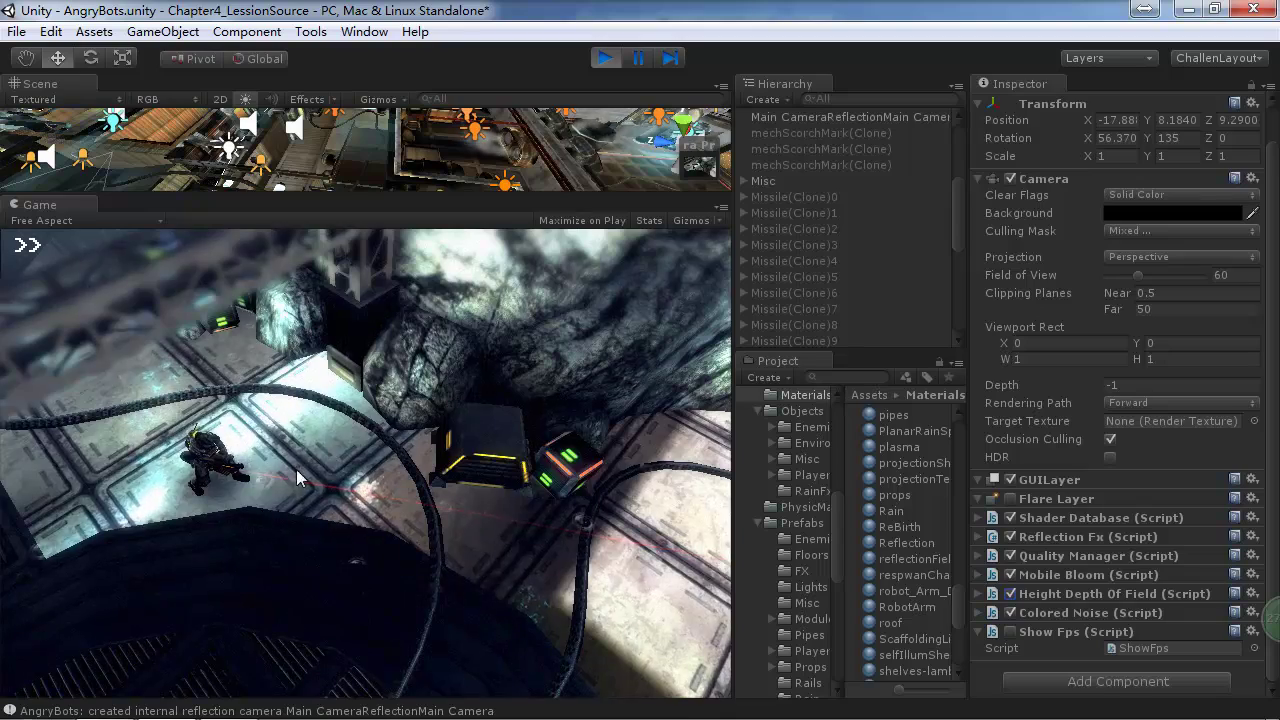
Step: Walk the character across the platform to the foreground girders and compare their blur with Height Depth Of Field off and on
key("d")
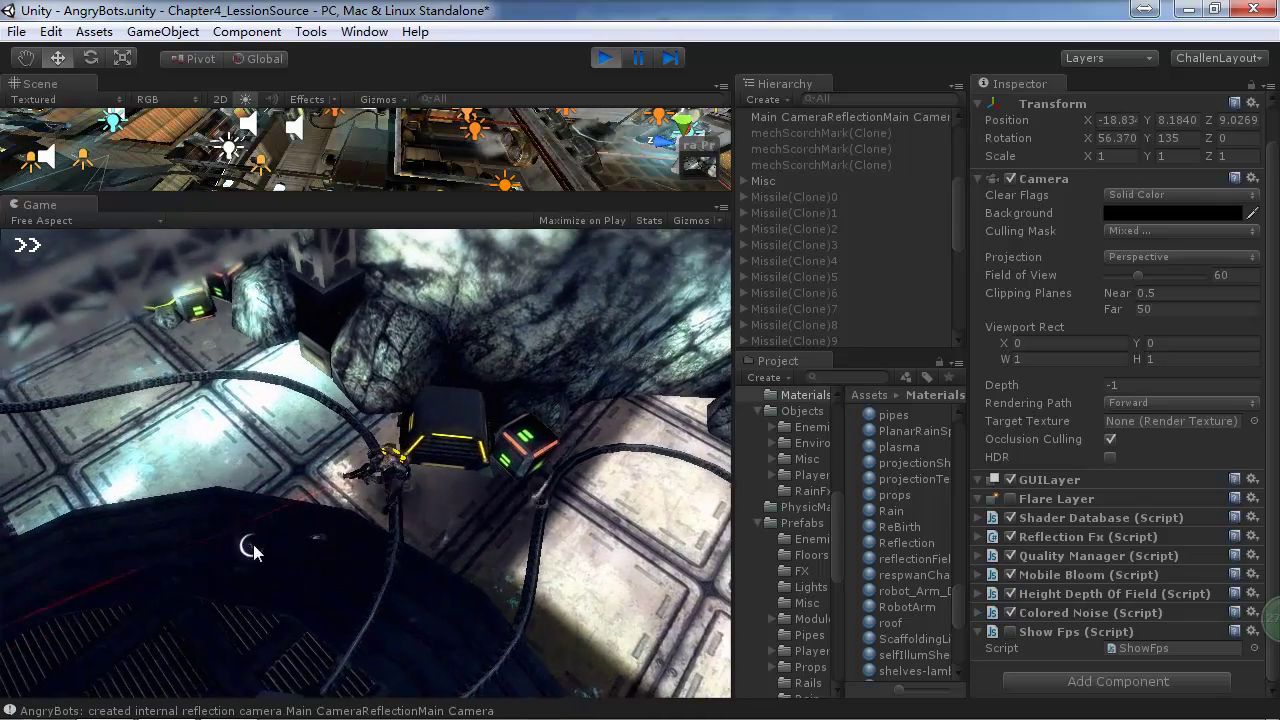
key("s")
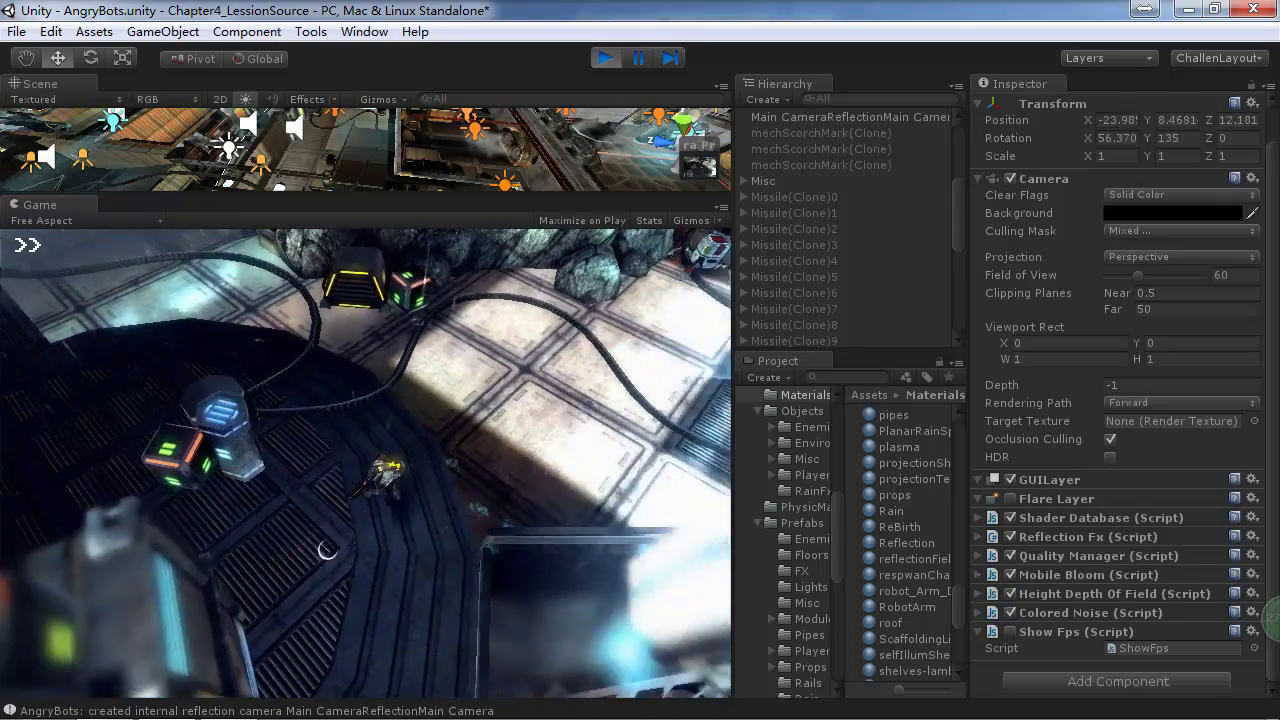
key("a")
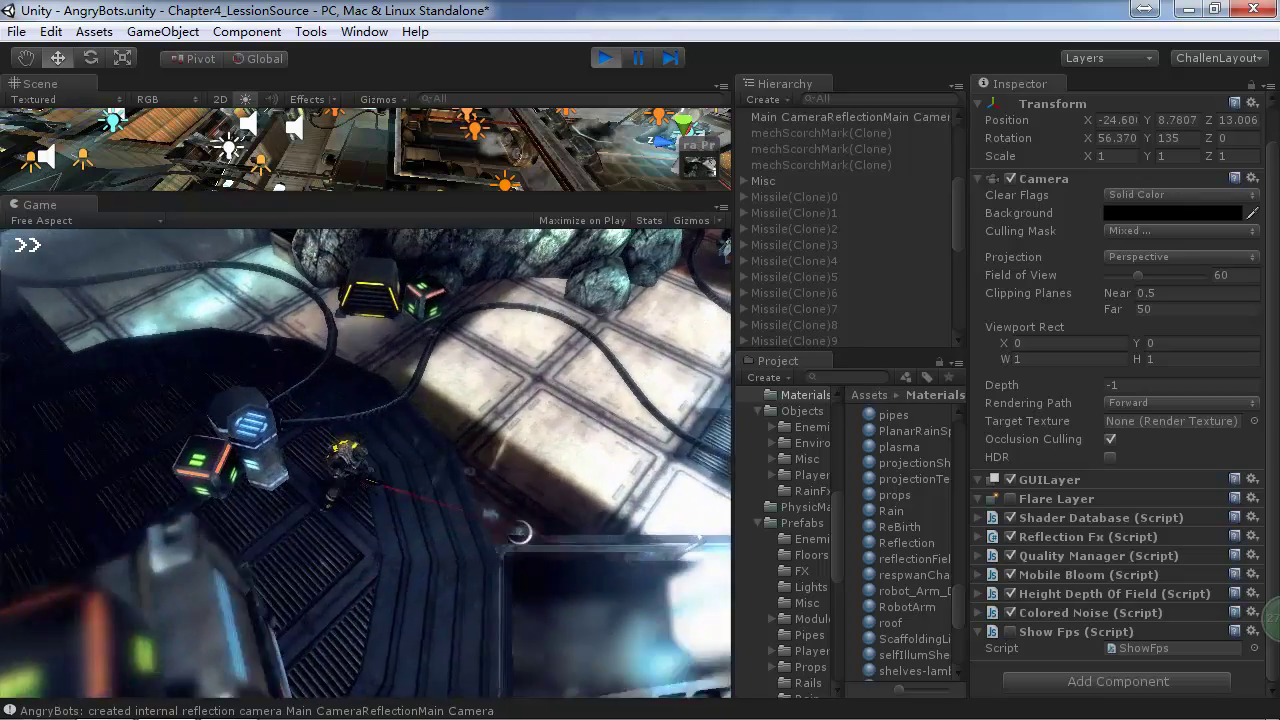
key("s")
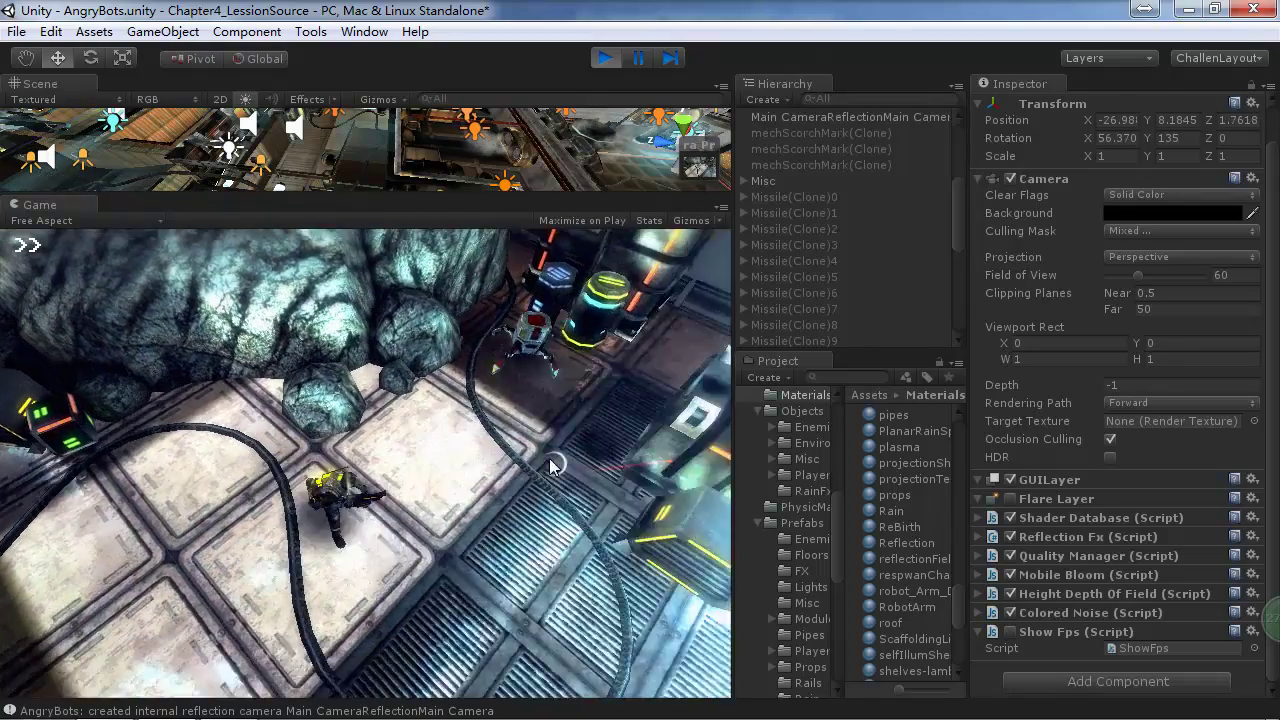
key("d")
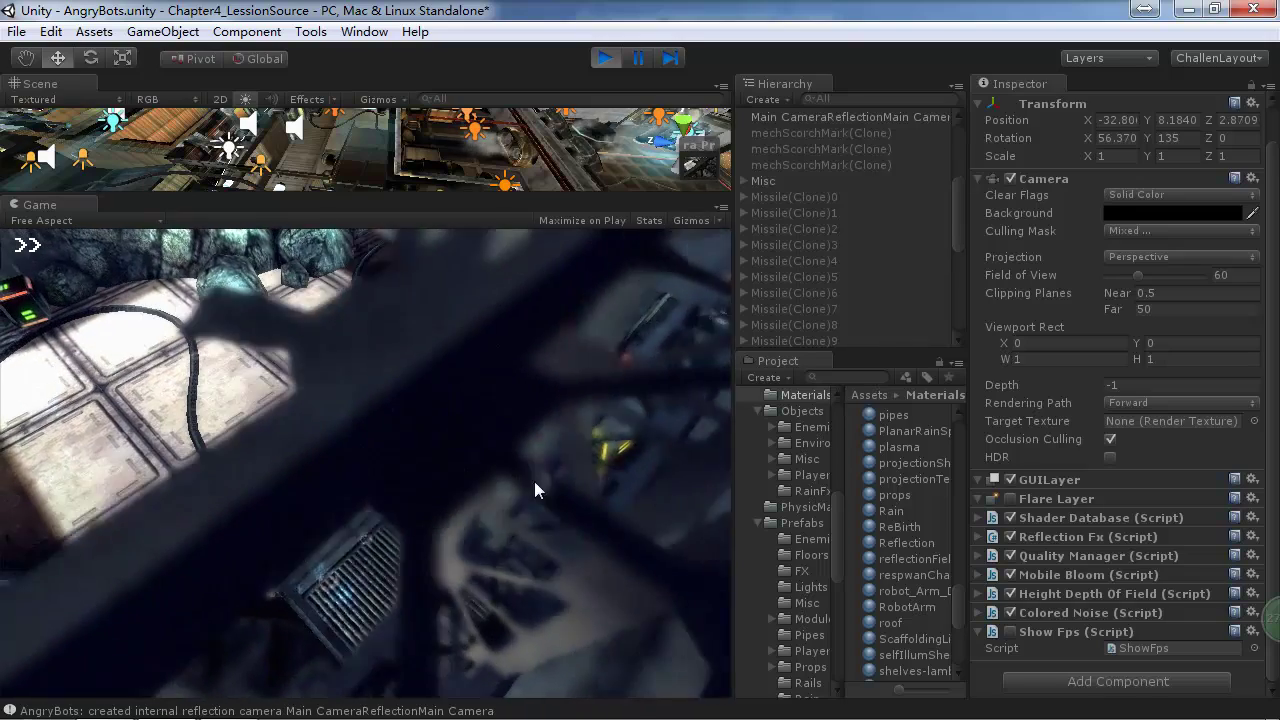
key("d")
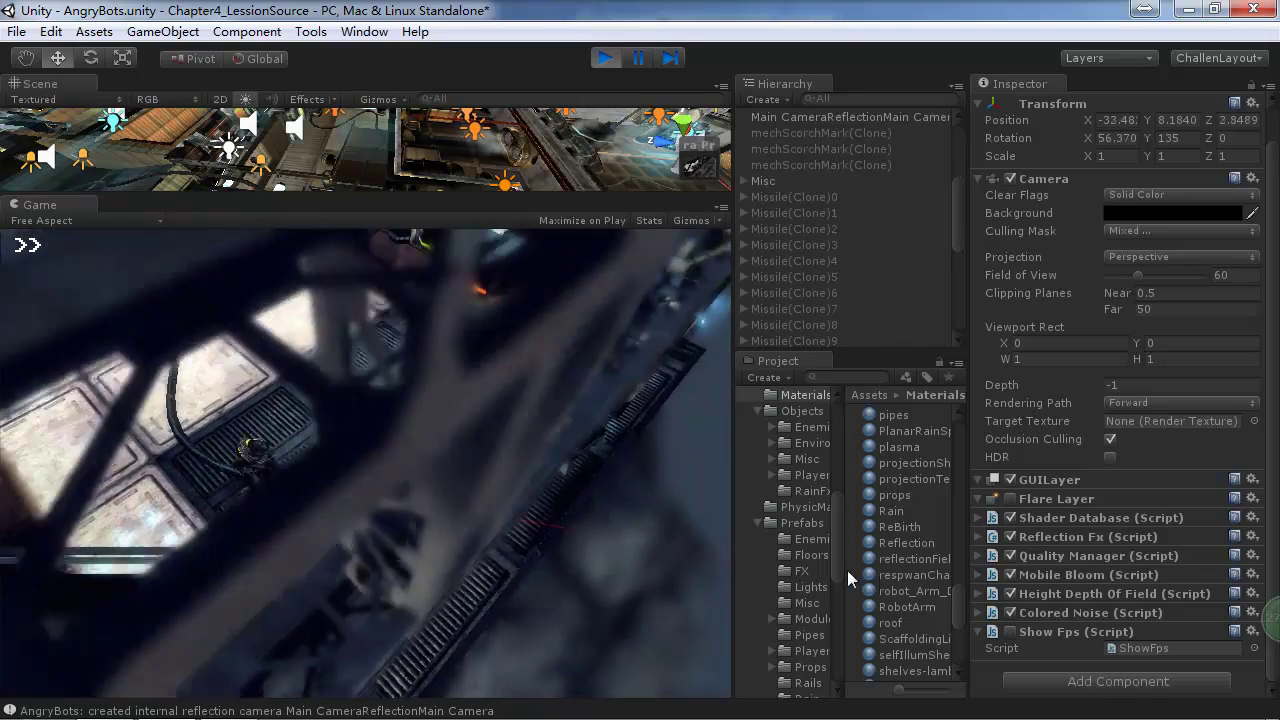
left_click(1010, 594)
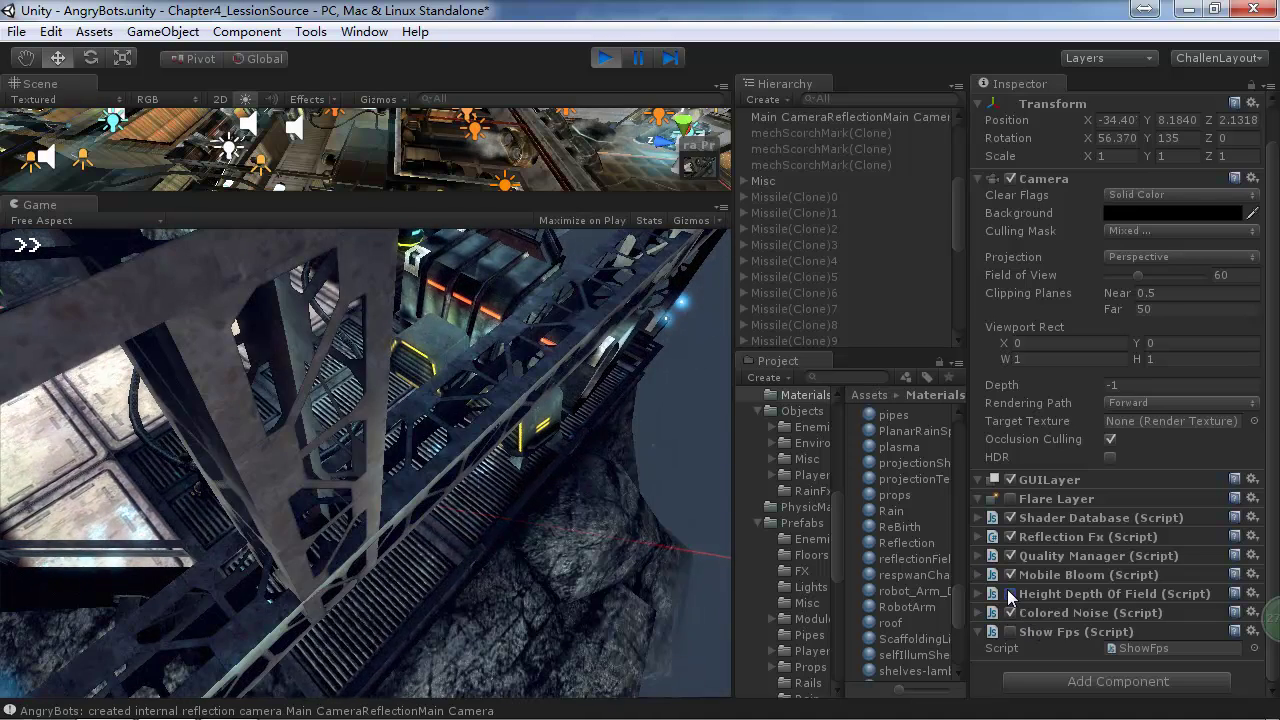
left_click(1010, 594)
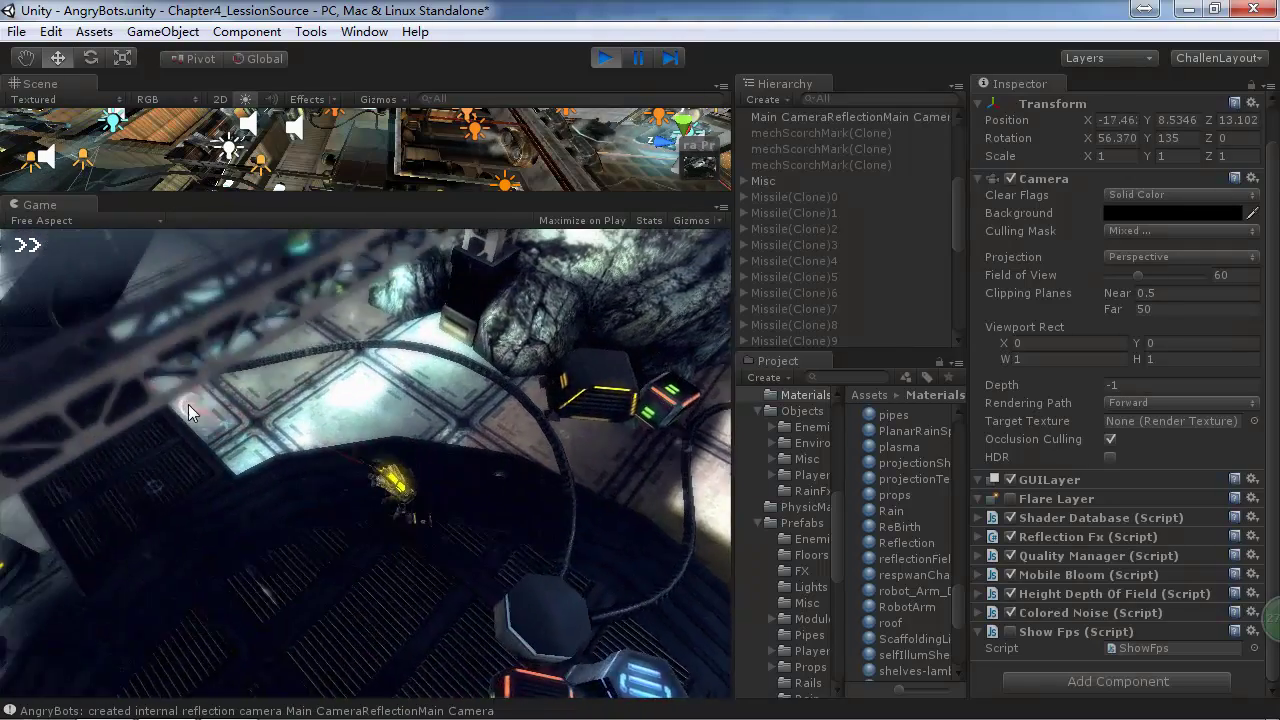
Step: Stop the game and examine the parameters of Height Depth Of Field
left_click(604, 59)
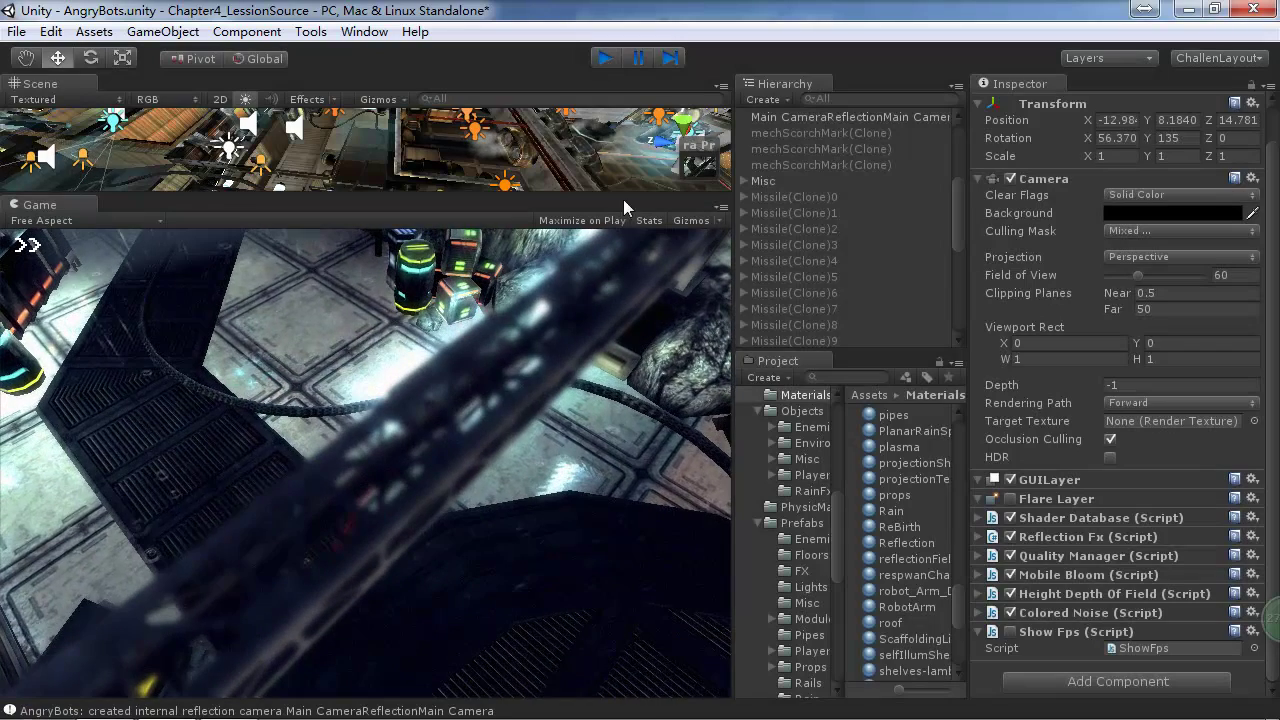
left_click(980, 594)
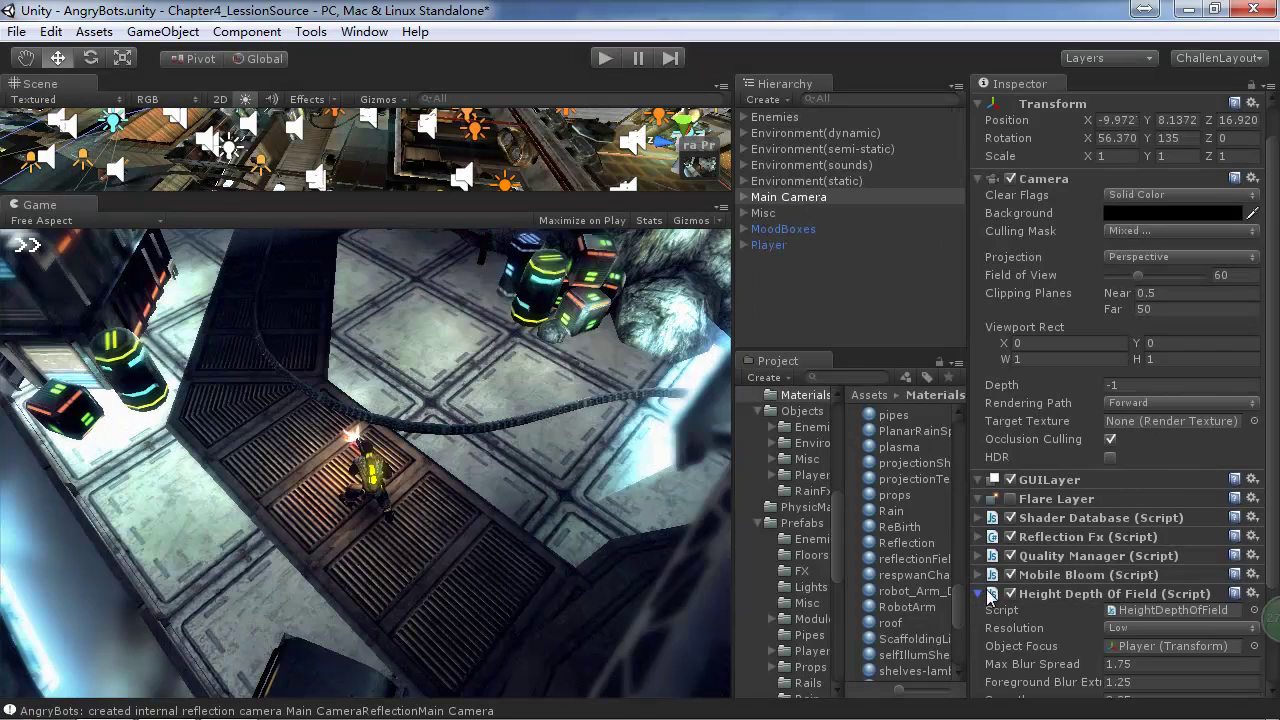
scroll(1120, 560, "down", 3)
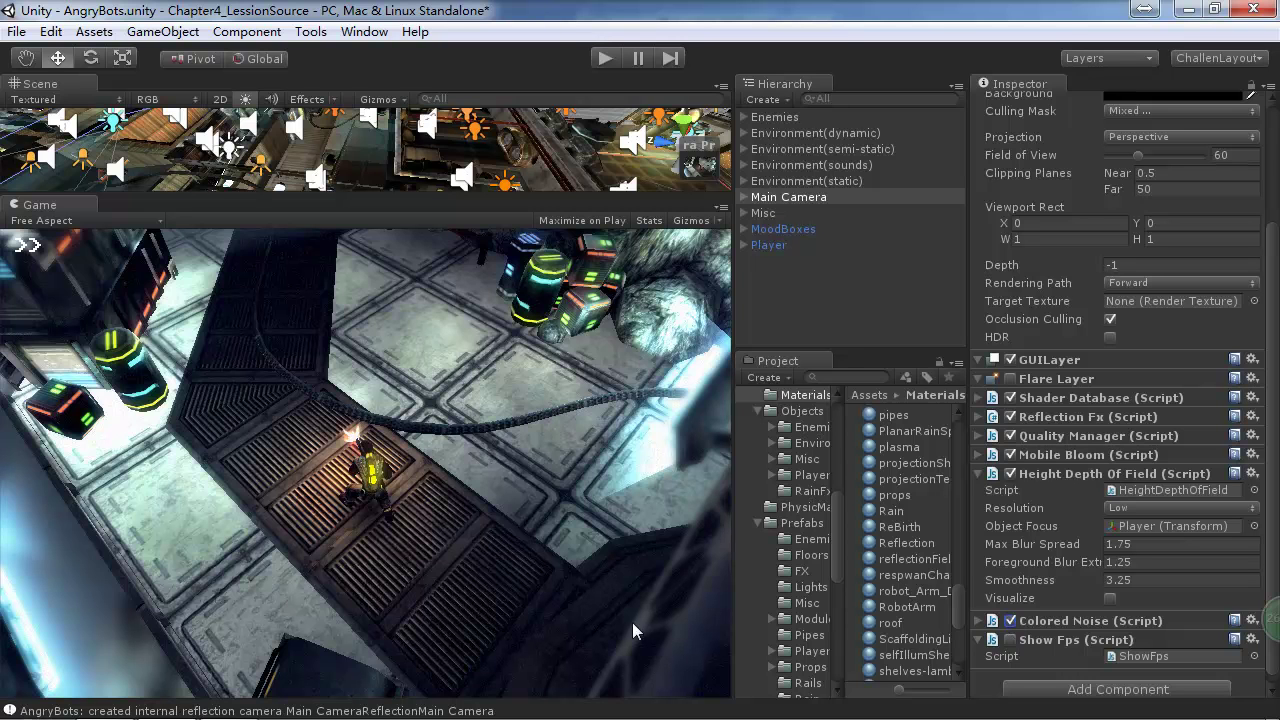
Step: Deactivate Environment(static) and toggle the Main Camera's Colored Noise to compare its effect on the plain background
left_click(830, 181)
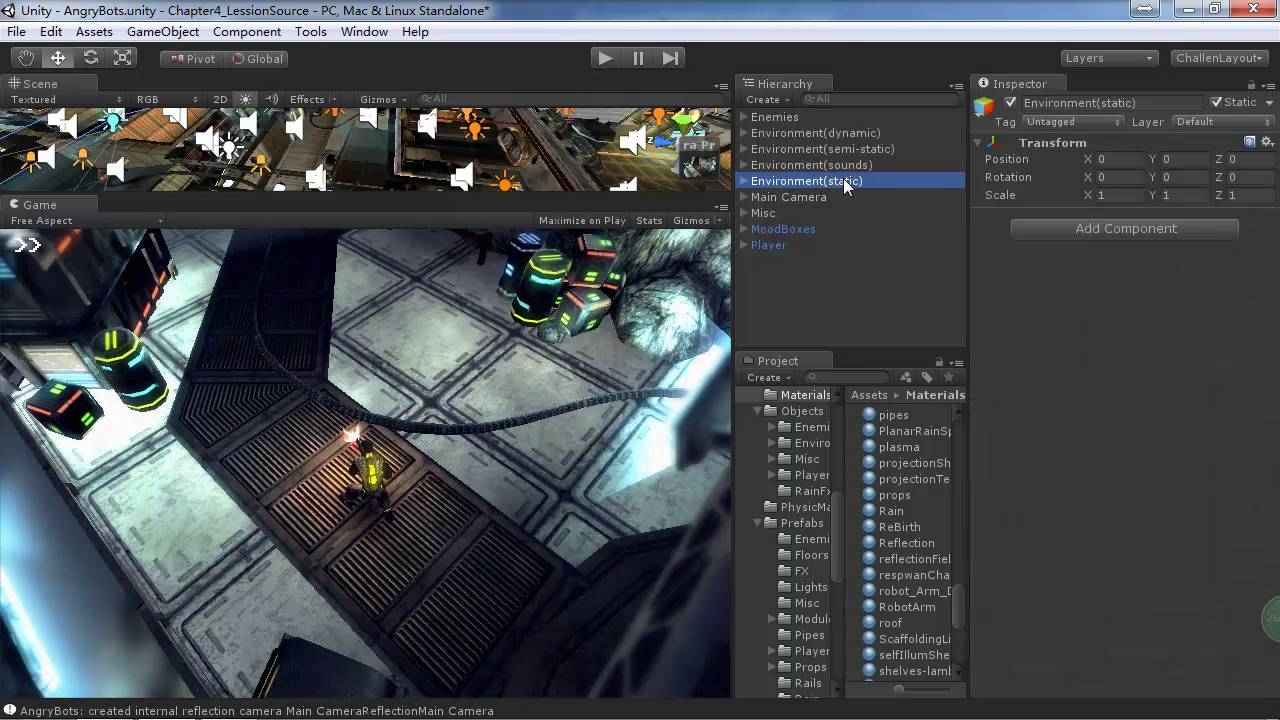
left_click(1011, 103)
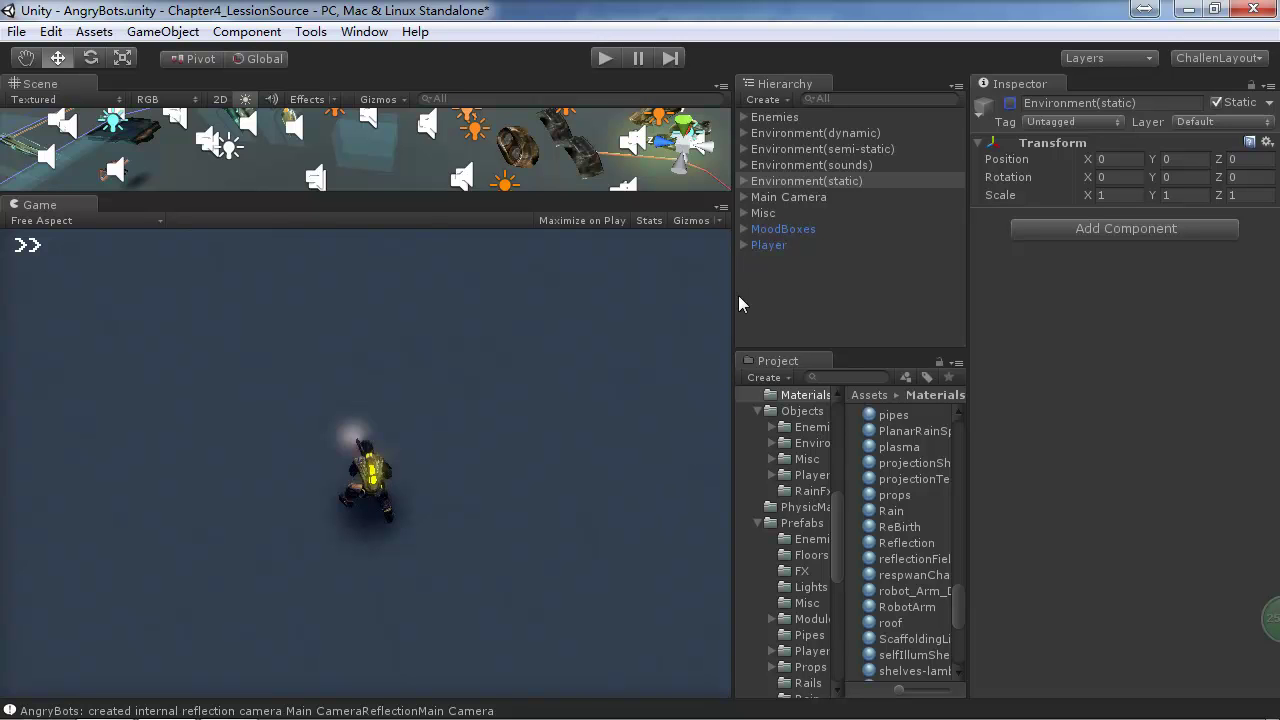
left_click(800, 197)
scroll(1132, 636, "down", 4)
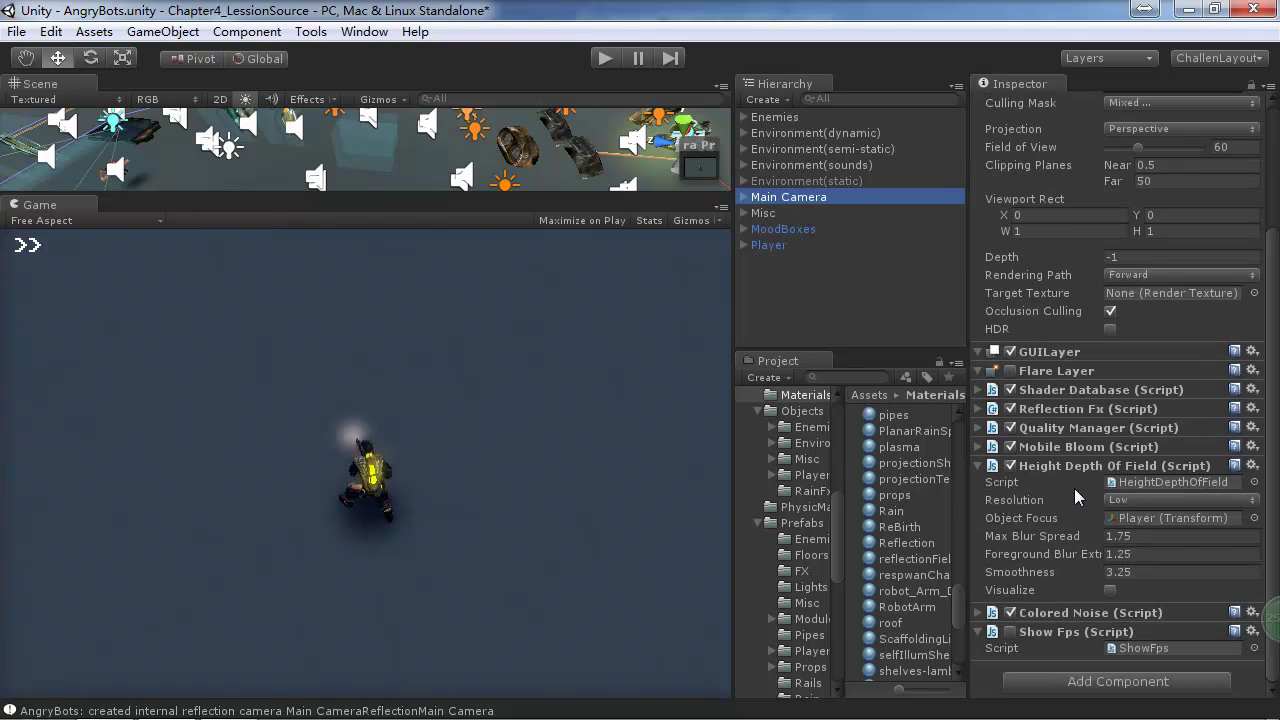
left_click(983, 475)
left_click(1007, 628)
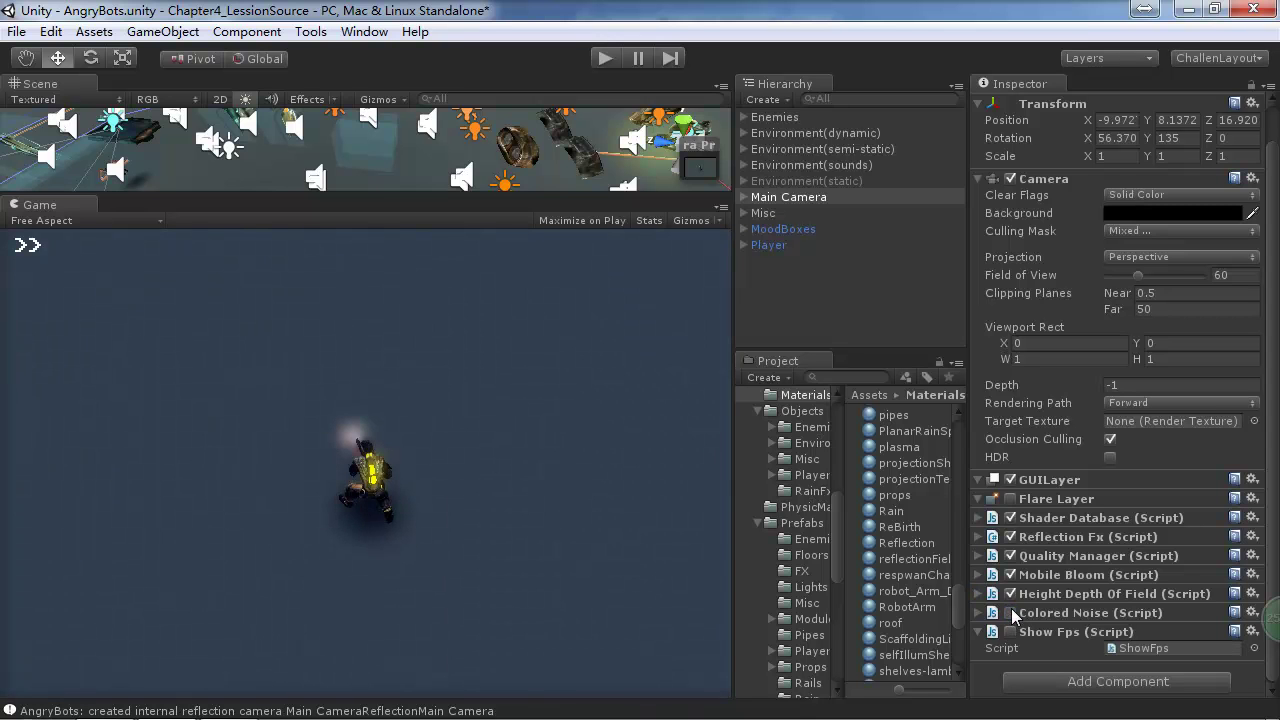
Step: Examine the Colored Noise parameters, check the effect's description in the Mindjet lesson notes, and return to Unity
left_click(984, 613)
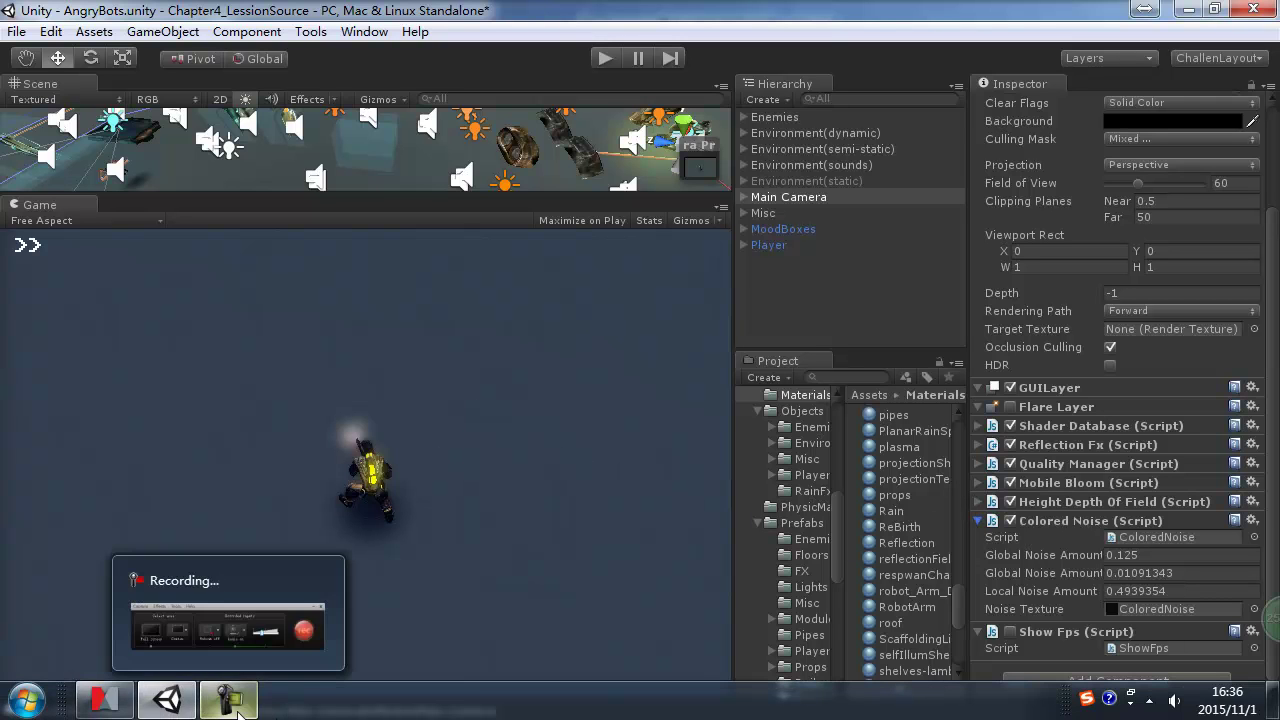
left_click(130, 710)
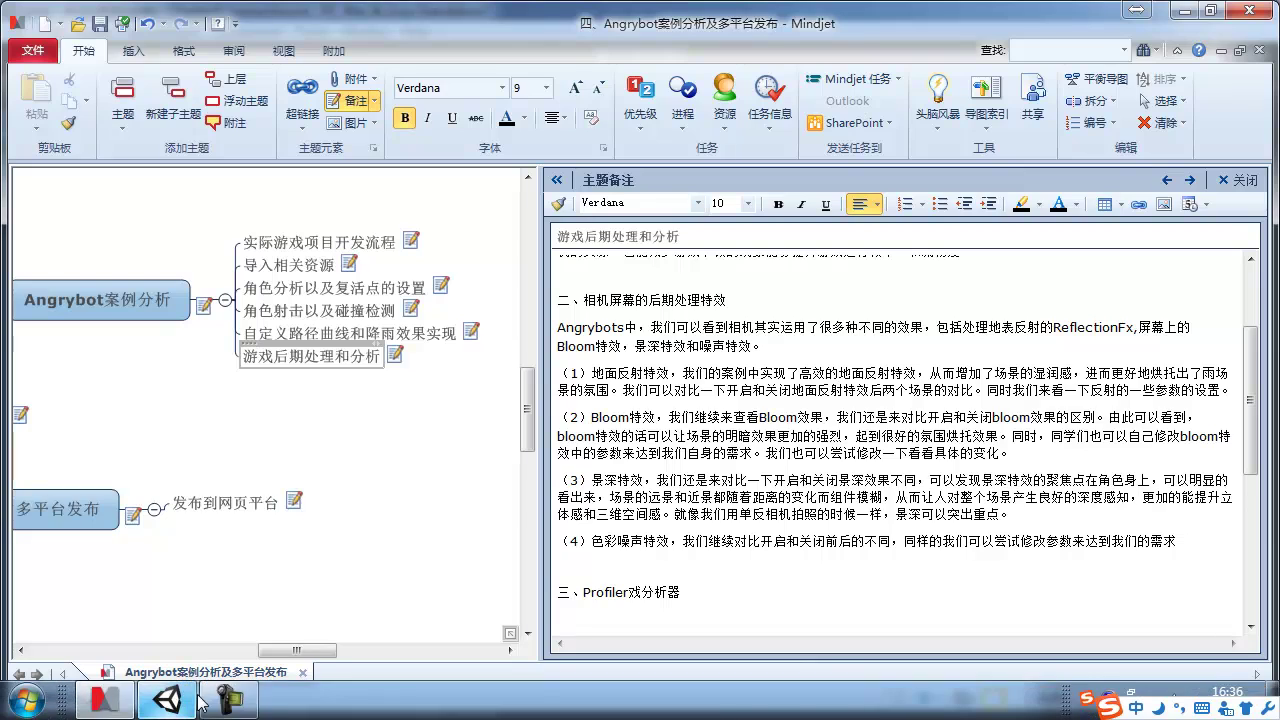
left_click(199, 700)
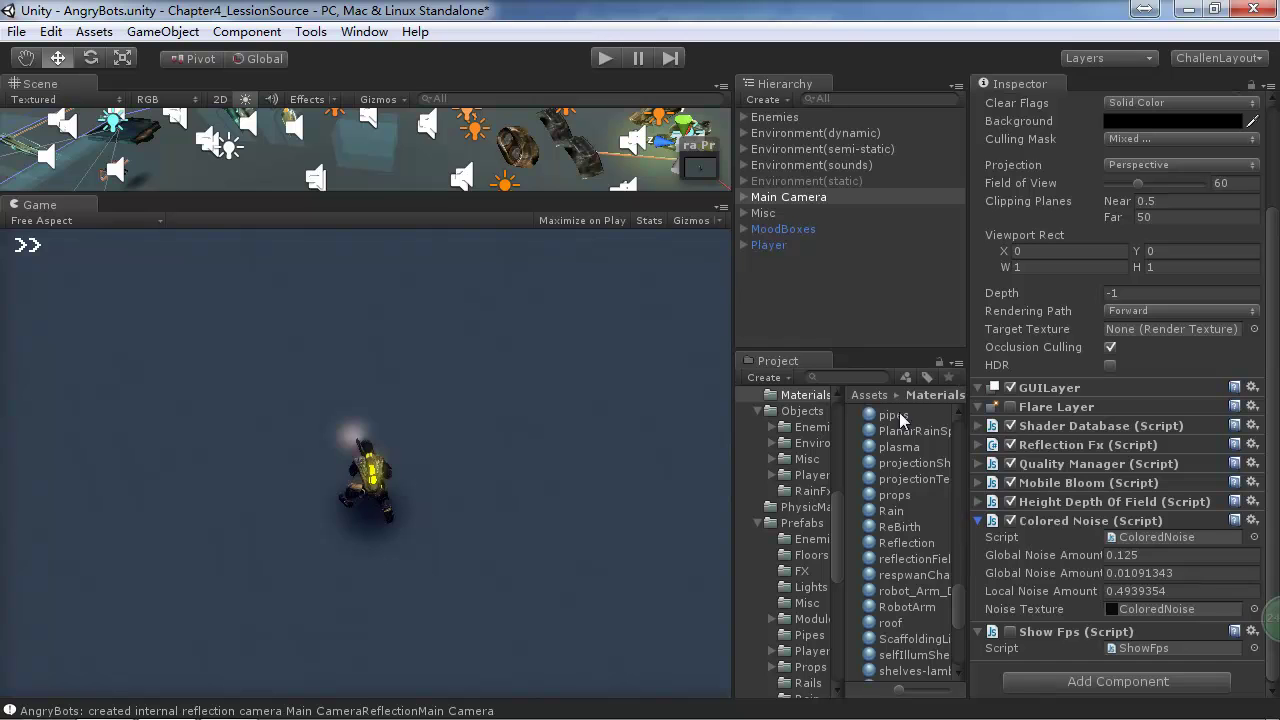
Step: Reactivate Environment(static), toggle the Main Camera's Colored Noise off and on against the full scene, and leave it enabled and collapsed
left_click(862, 181)
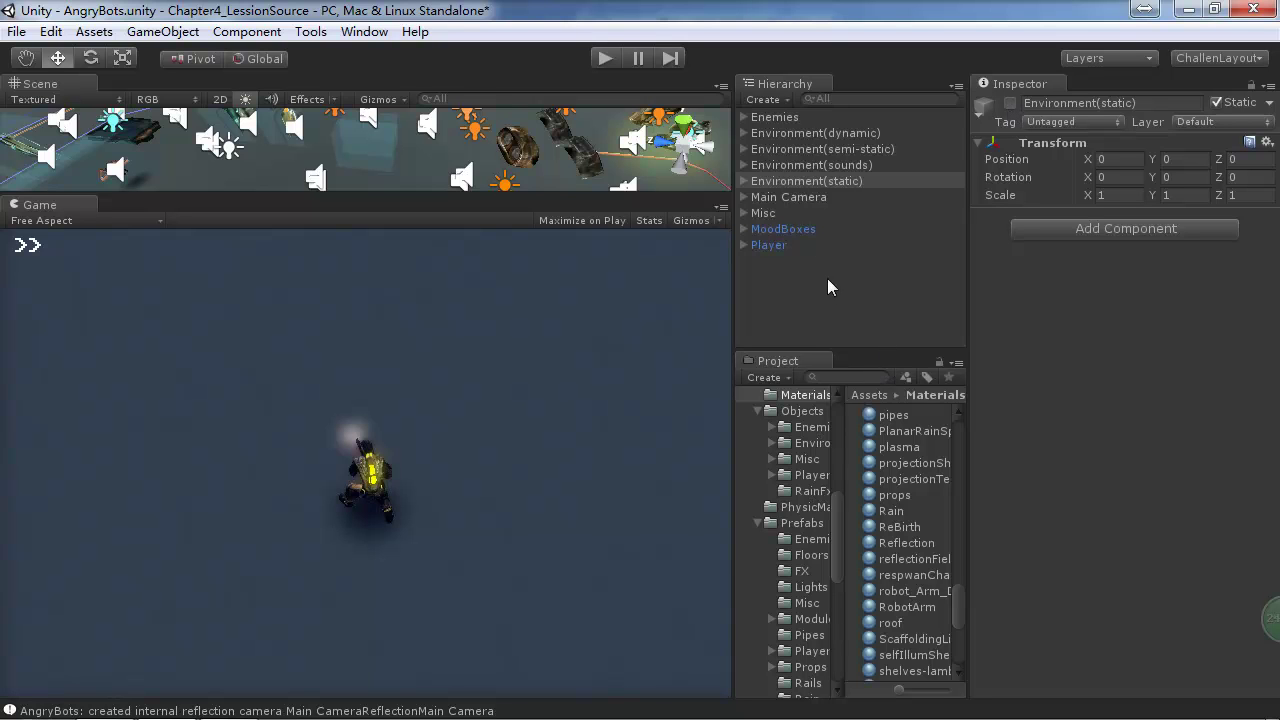
left_click(799, 200)
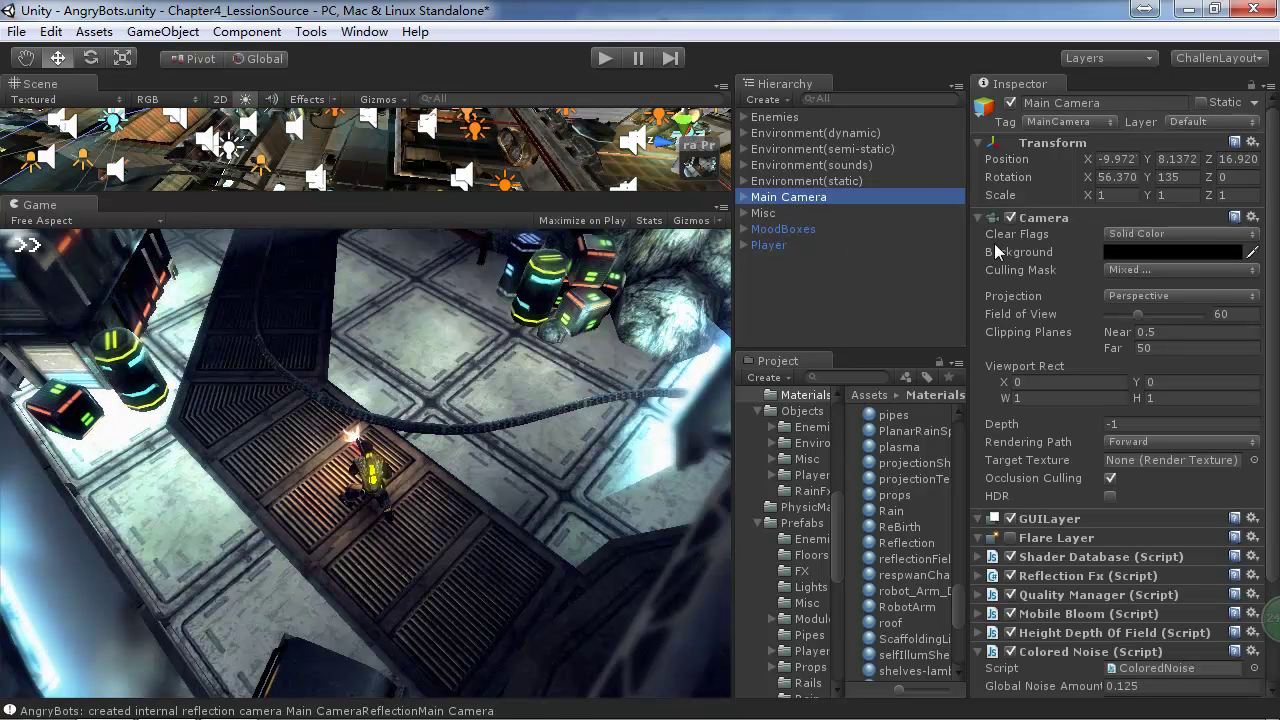
left_click(1011, 652)
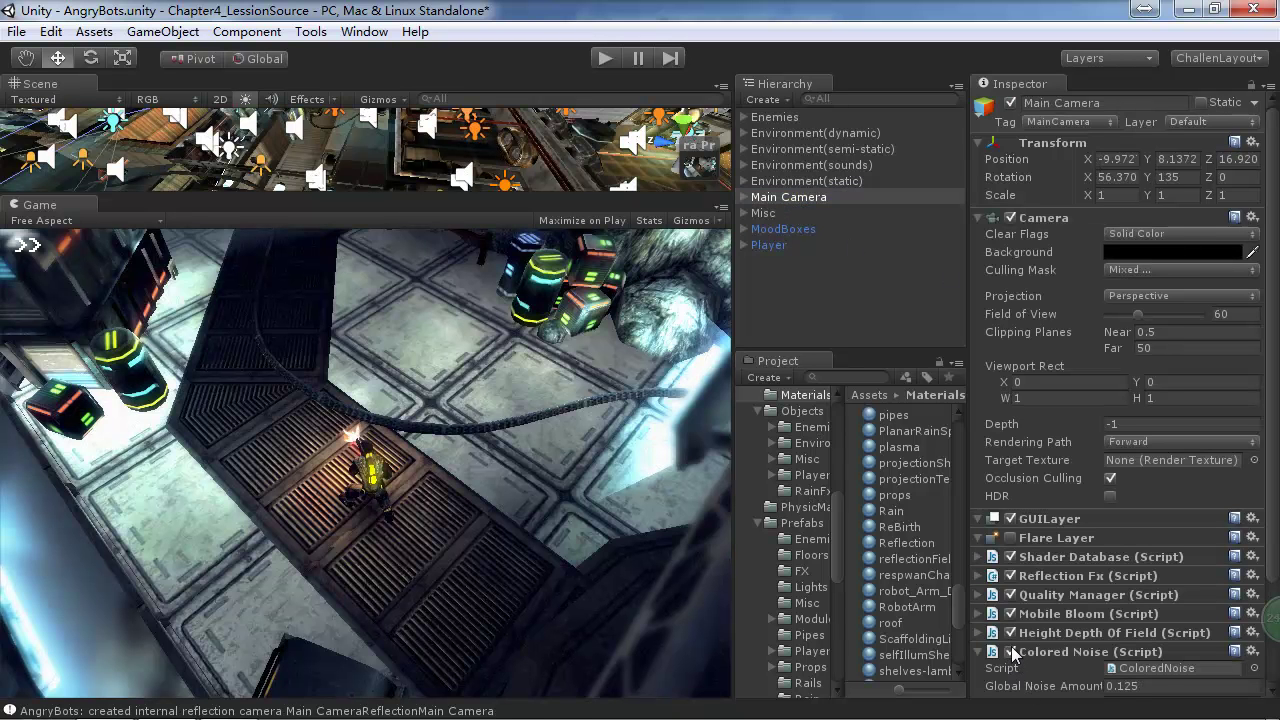
left_click(1011, 652)
left_click(1010, 652)
left_click(1010, 652)
left_click(978, 653)
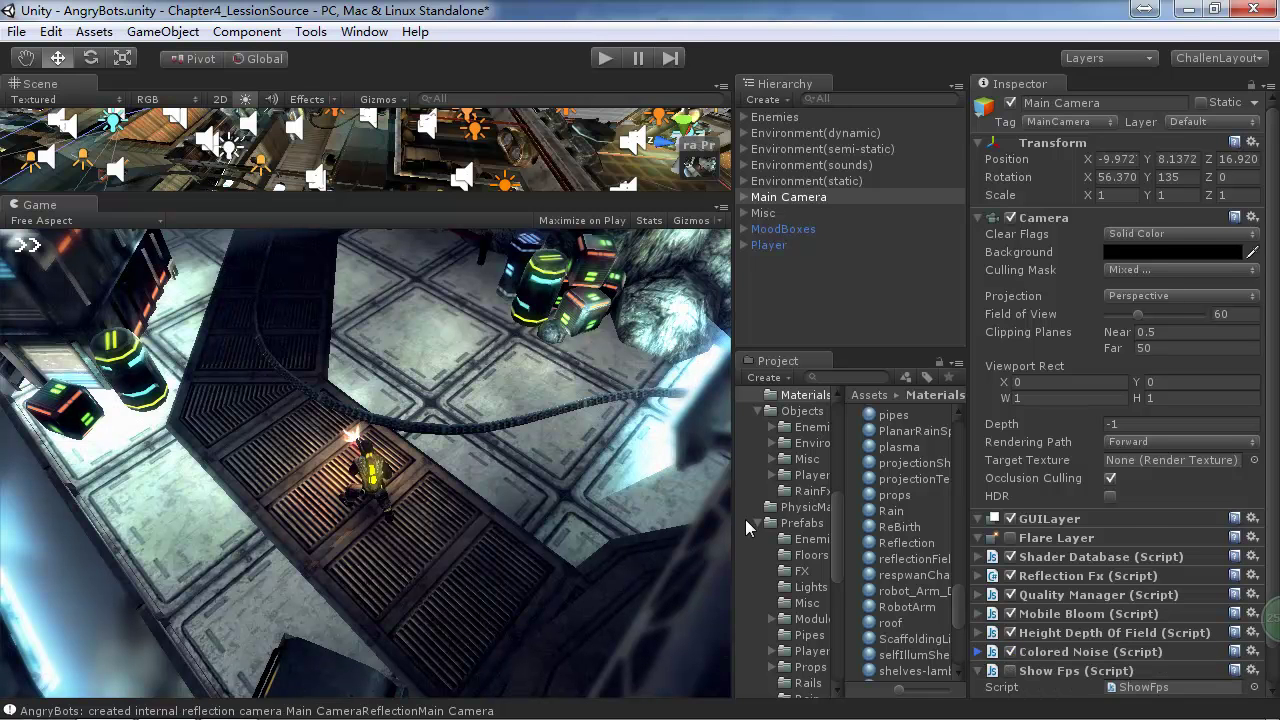
scroll(1100, 520, "down", 1)
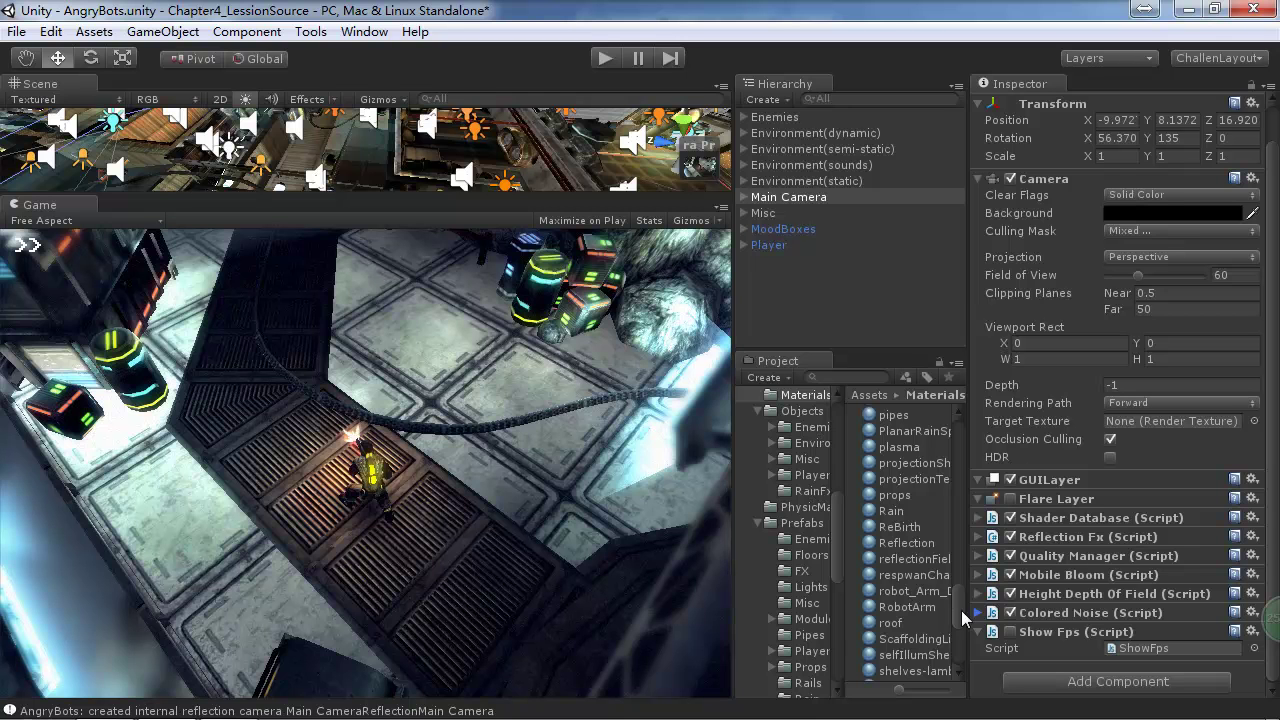
Step: Switch to Mindjet, paste the Profiler analysis notes under the heading 三、Profiler戏分析器, and read through them
left_click(1187, 9)
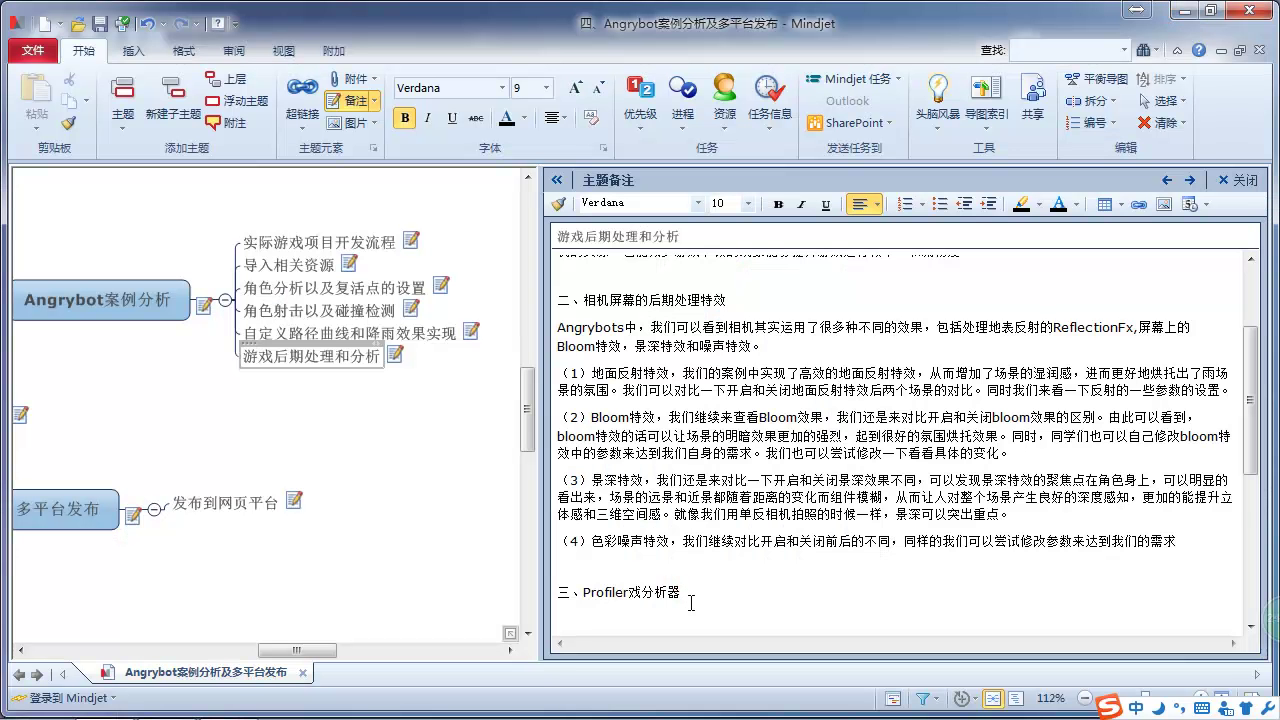
key("ctrl+v")
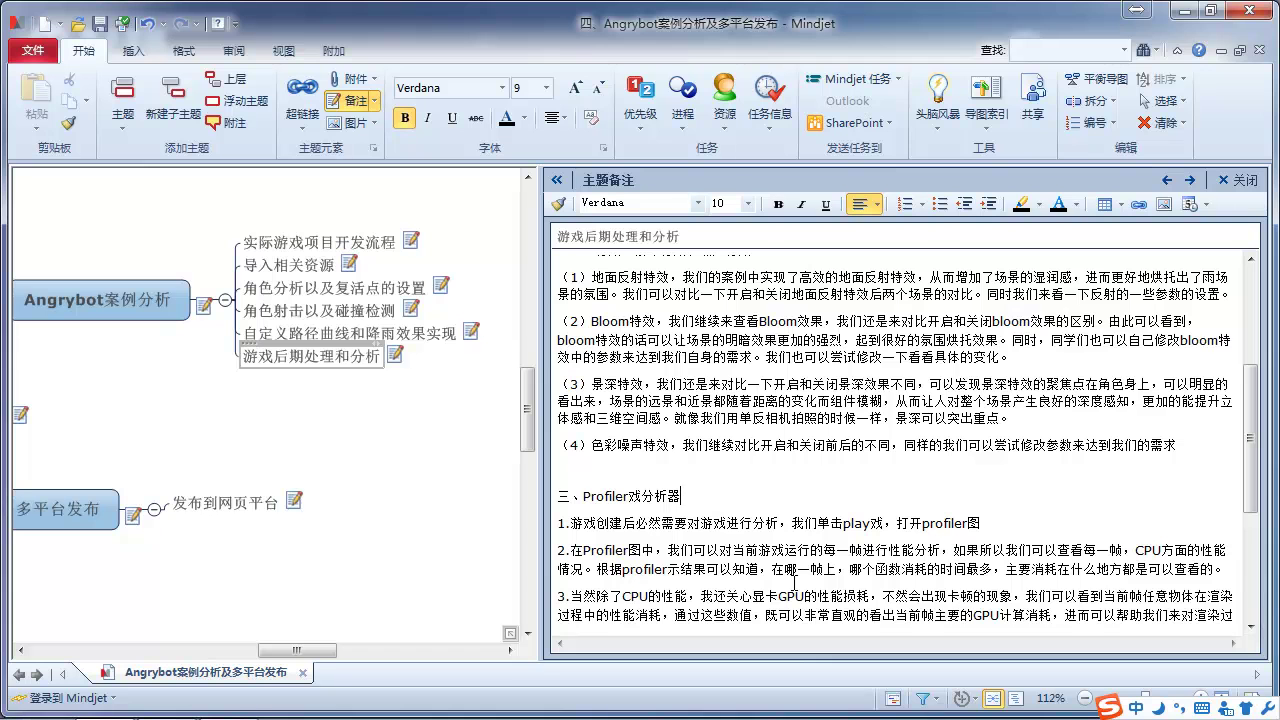
scroll(793, 578, "down", 4)
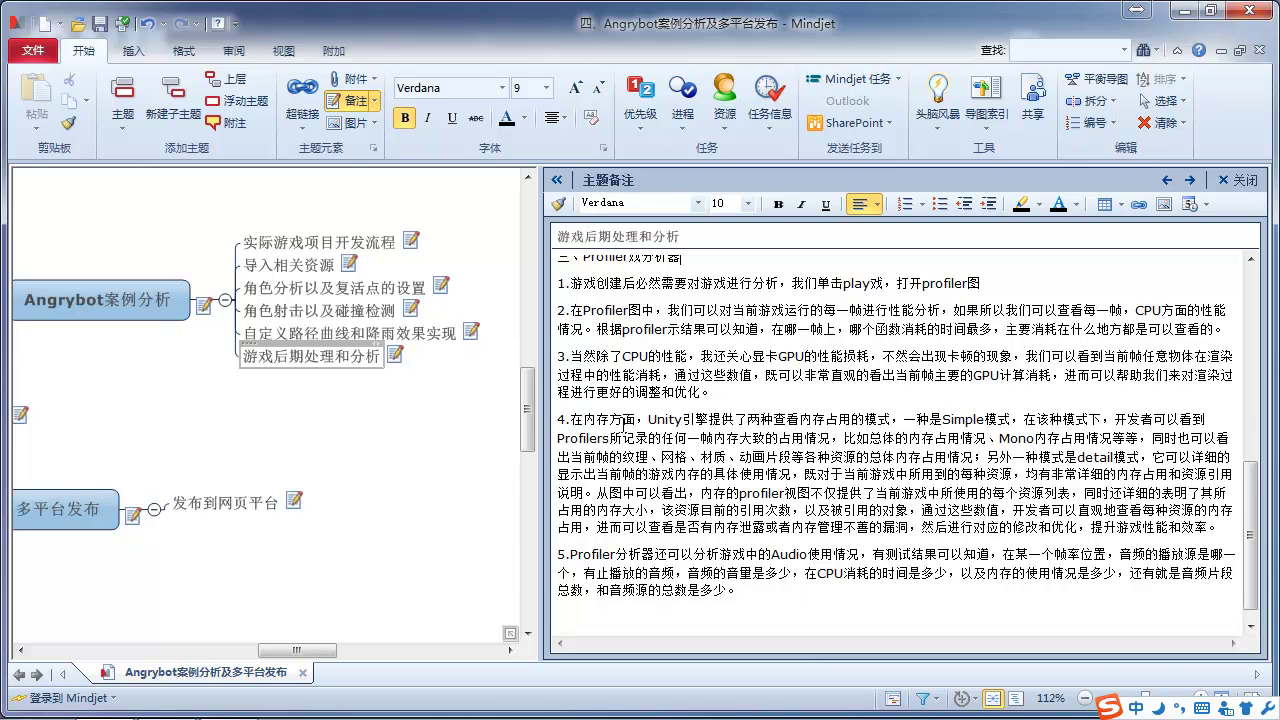
Step: Return to Unity, open the Profiler window, and place it over the Hierarchy and Inspector, clear of the Game view
key("alt+Tab")
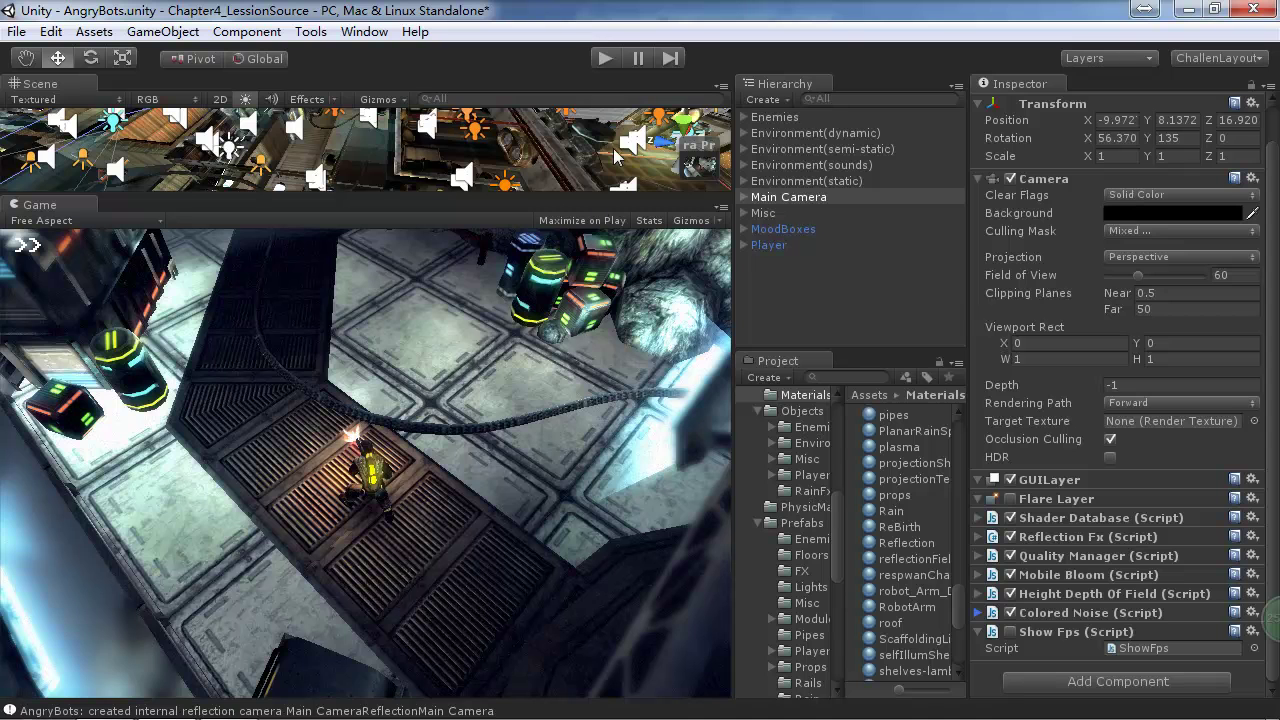
left_click(310, 31)
mouse_move(360, 33)
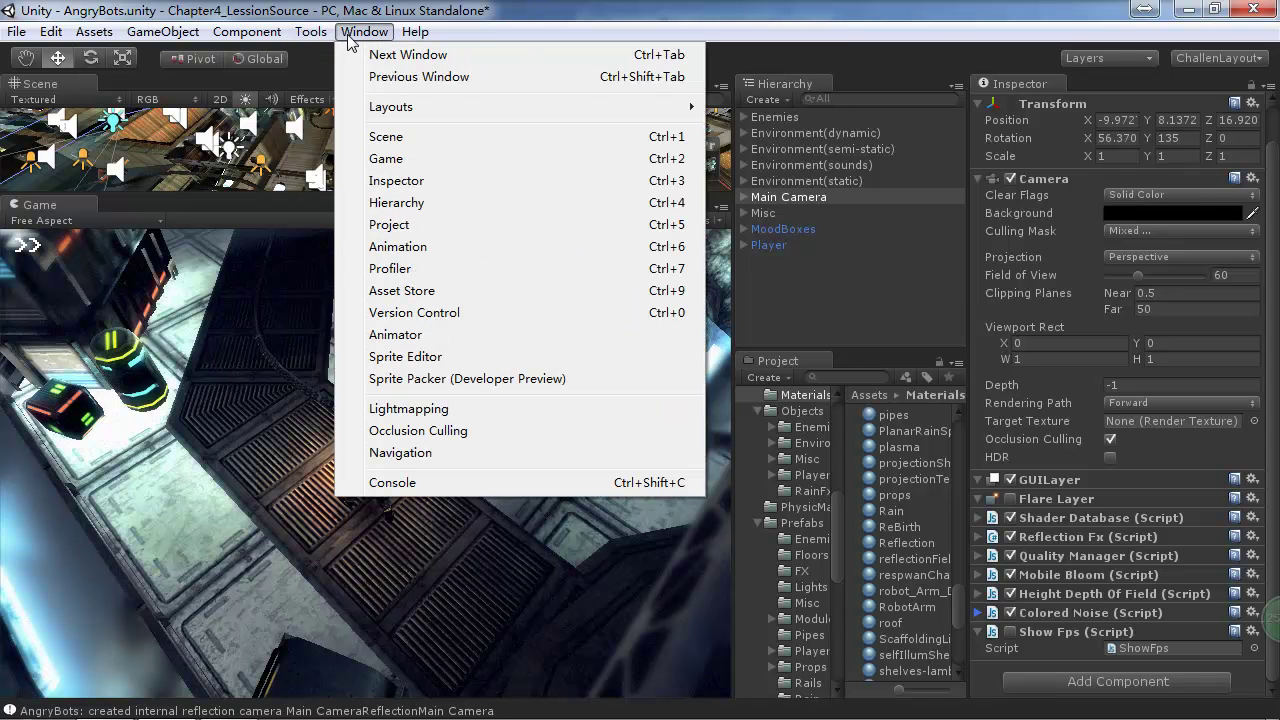
left_click(418, 274)
left_click_drag(668, 206, 736, 206)
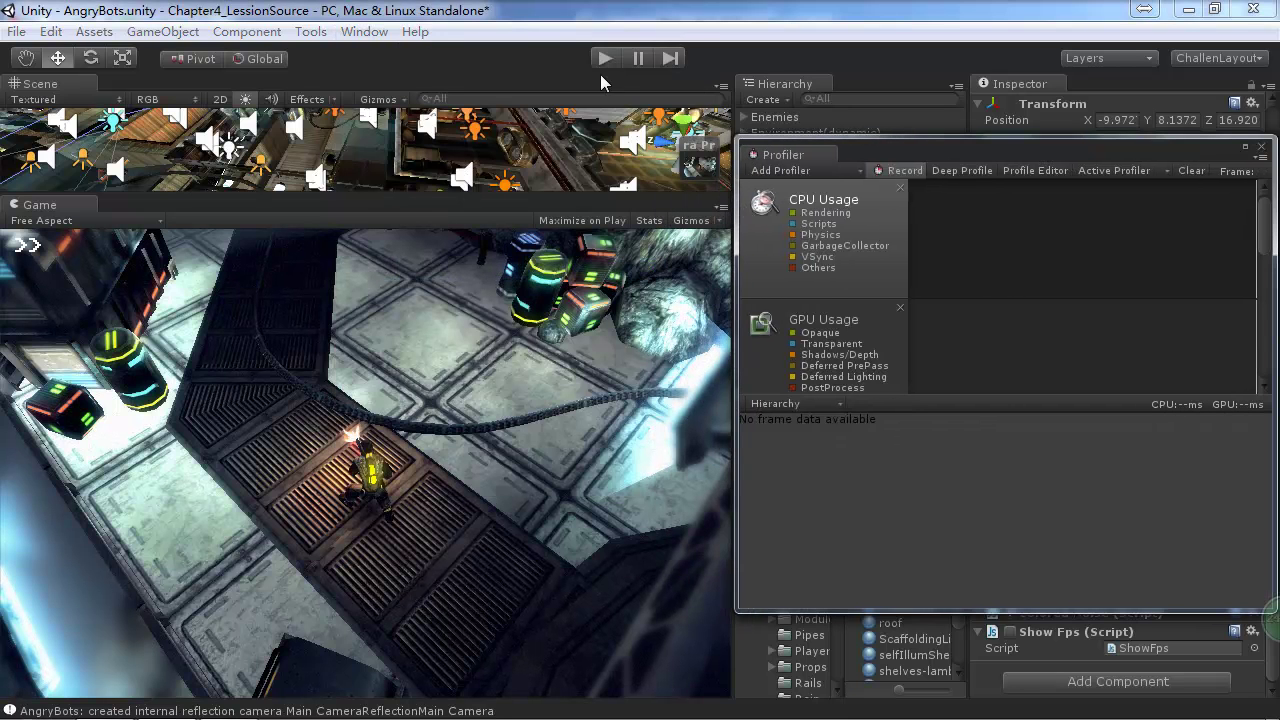
Step: Run the game, view the Profiler's GPU Usage, Rendering, Memory, Audio and Physics data one after another, and stop the game
left_click(603, 60)
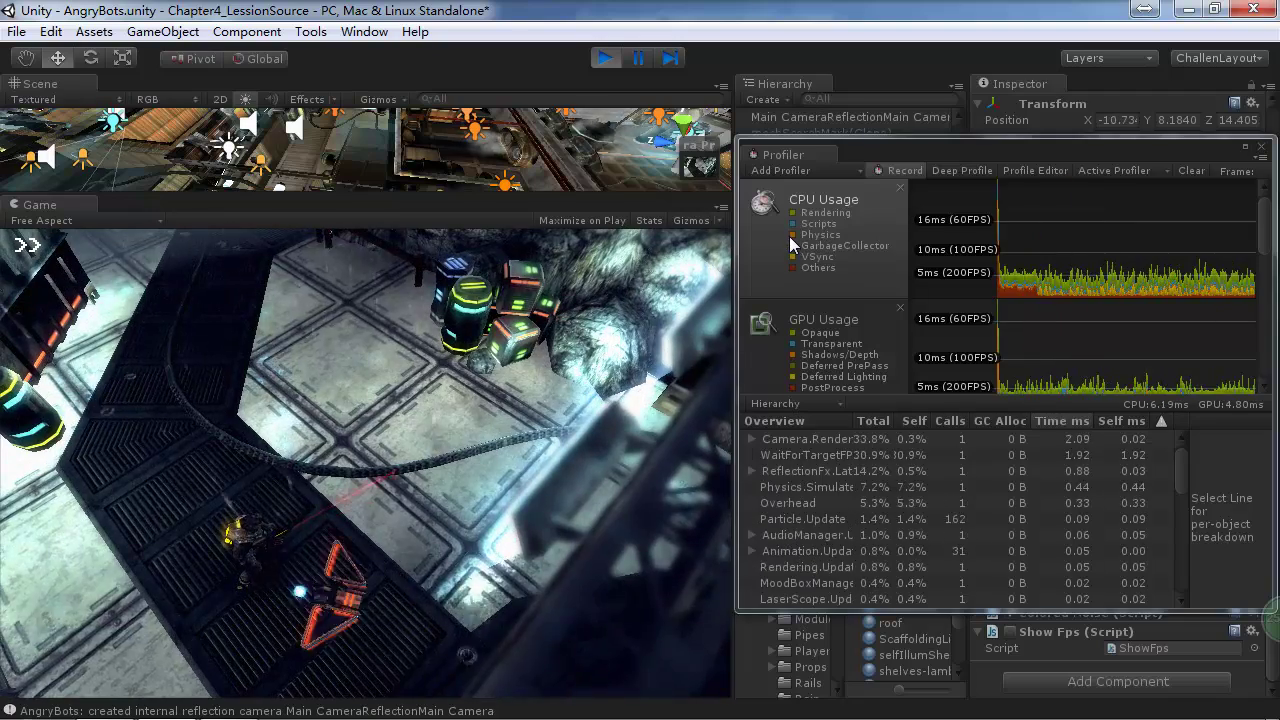
left_click(809, 337)
scroll(809, 337, "down", 1)
left_click(829, 357)
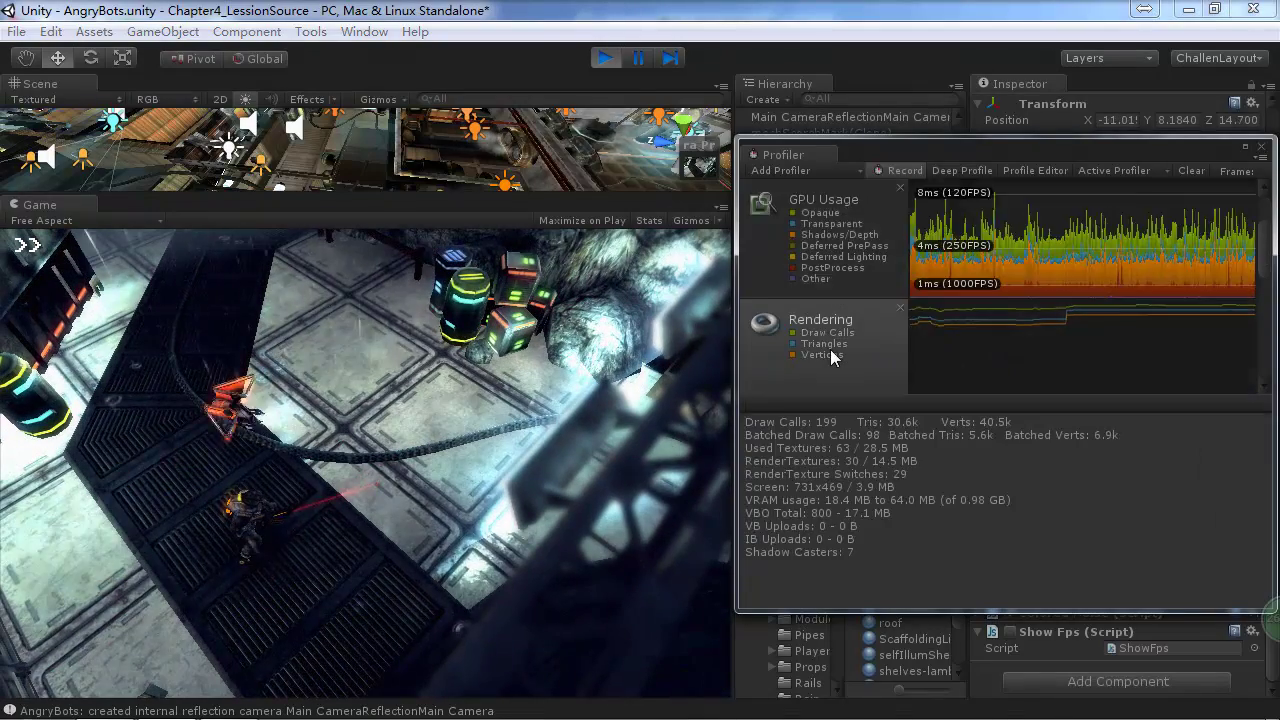
scroll(831, 356, "down", 1)
left_click(829, 347)
scroll(826, 345, "down", 2)
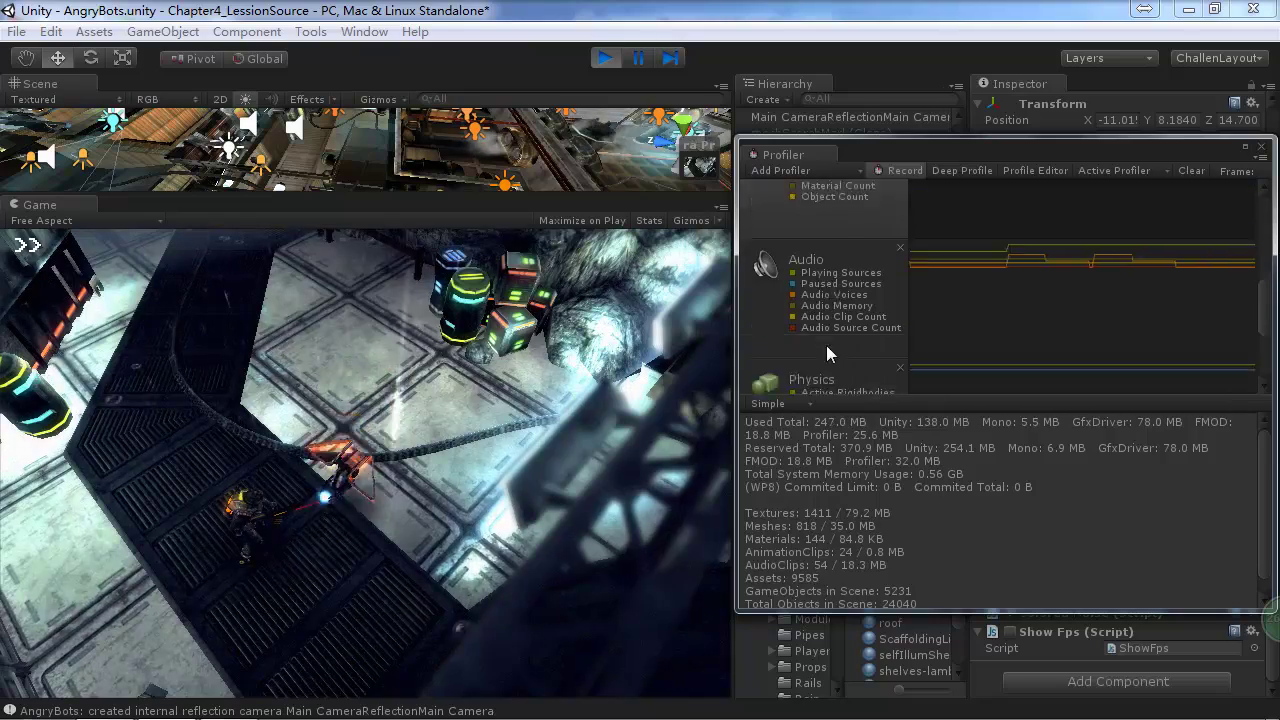
left_click(846, 234)
left_click(843, 366)
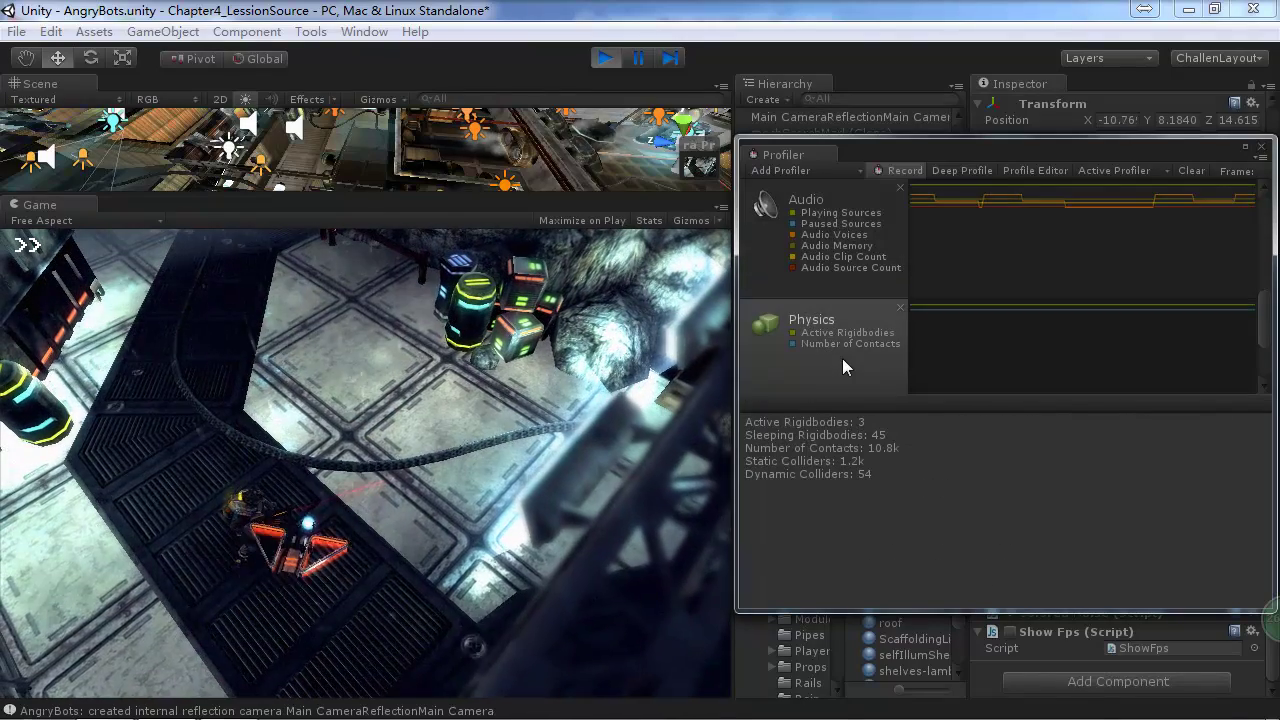
left_click(605, 58)
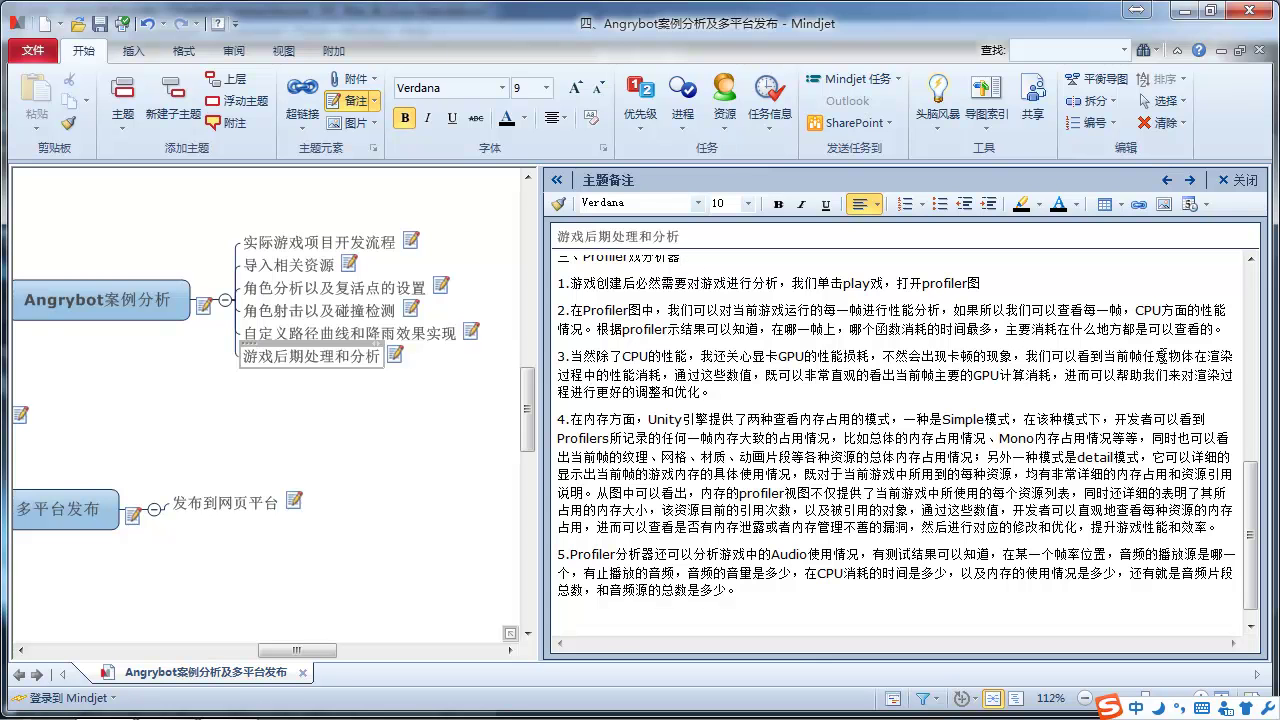
Step: Return from the Mindjet notes to Unity, run the game again, and display the Profiler's CPU Usage breakdown
key("alt+Tab")
scroll(862, 303, "up", 5)
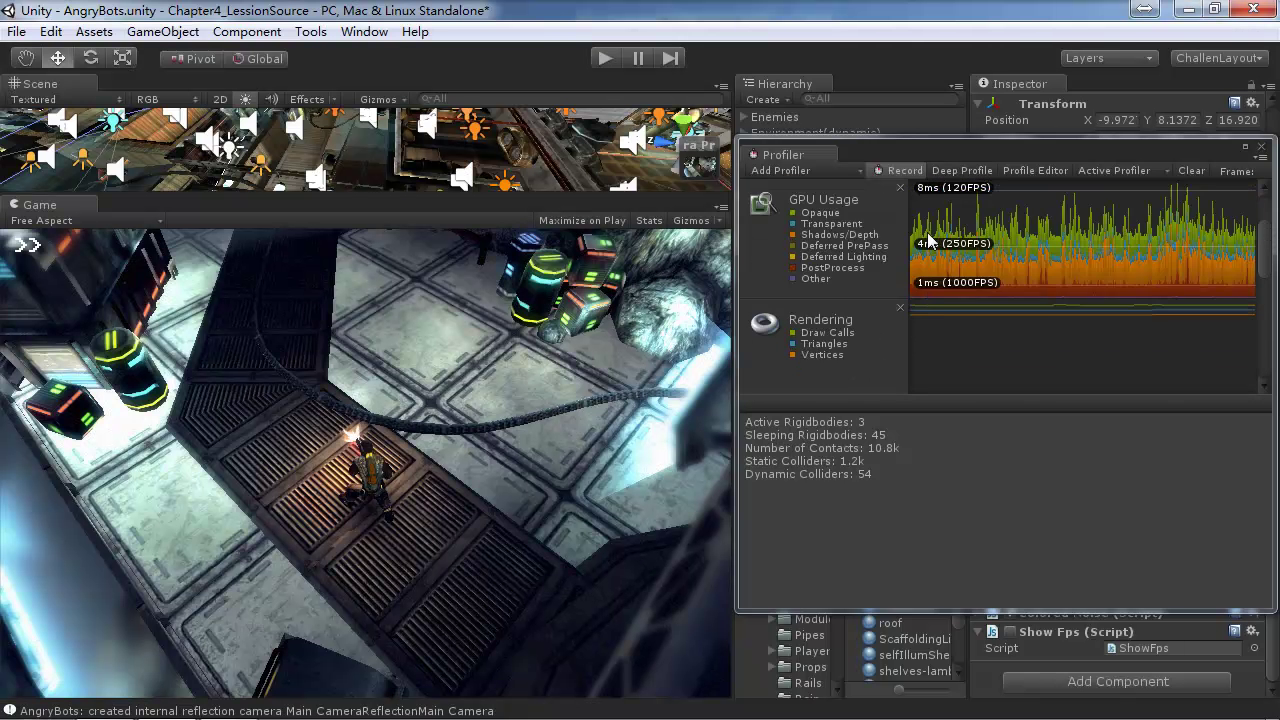
left_click(605, 59)
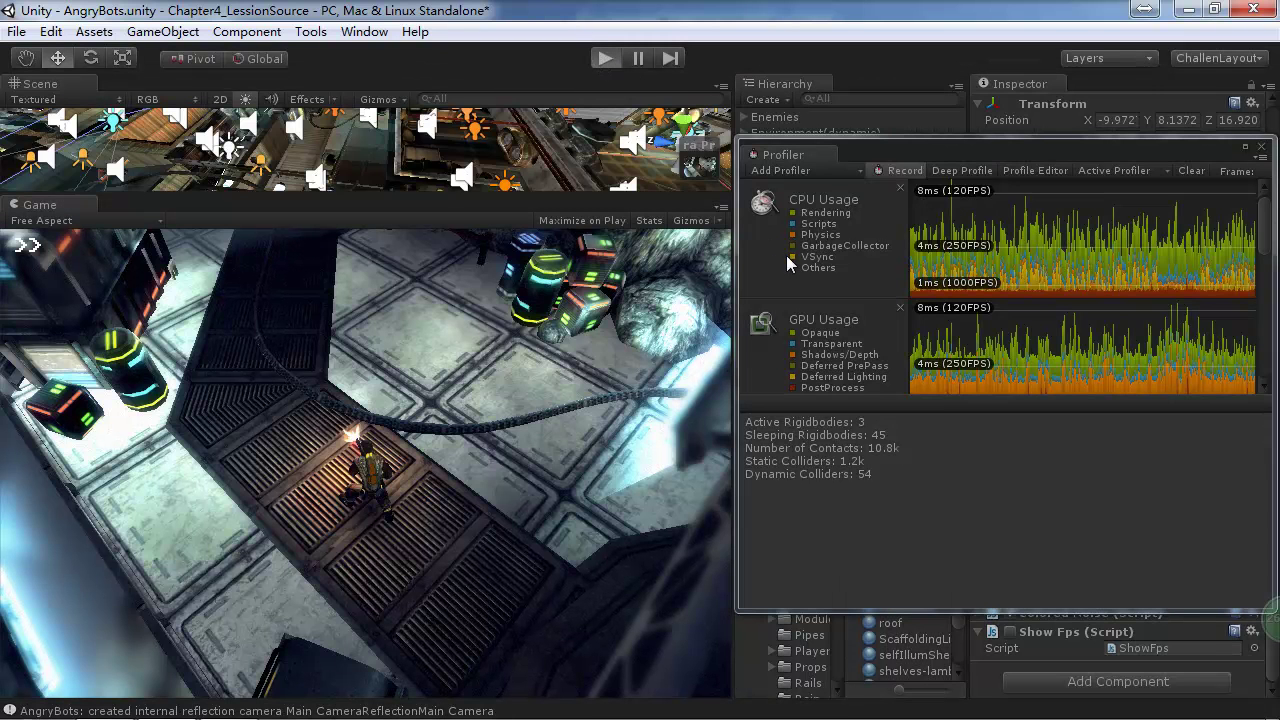
left_click(849, 283)
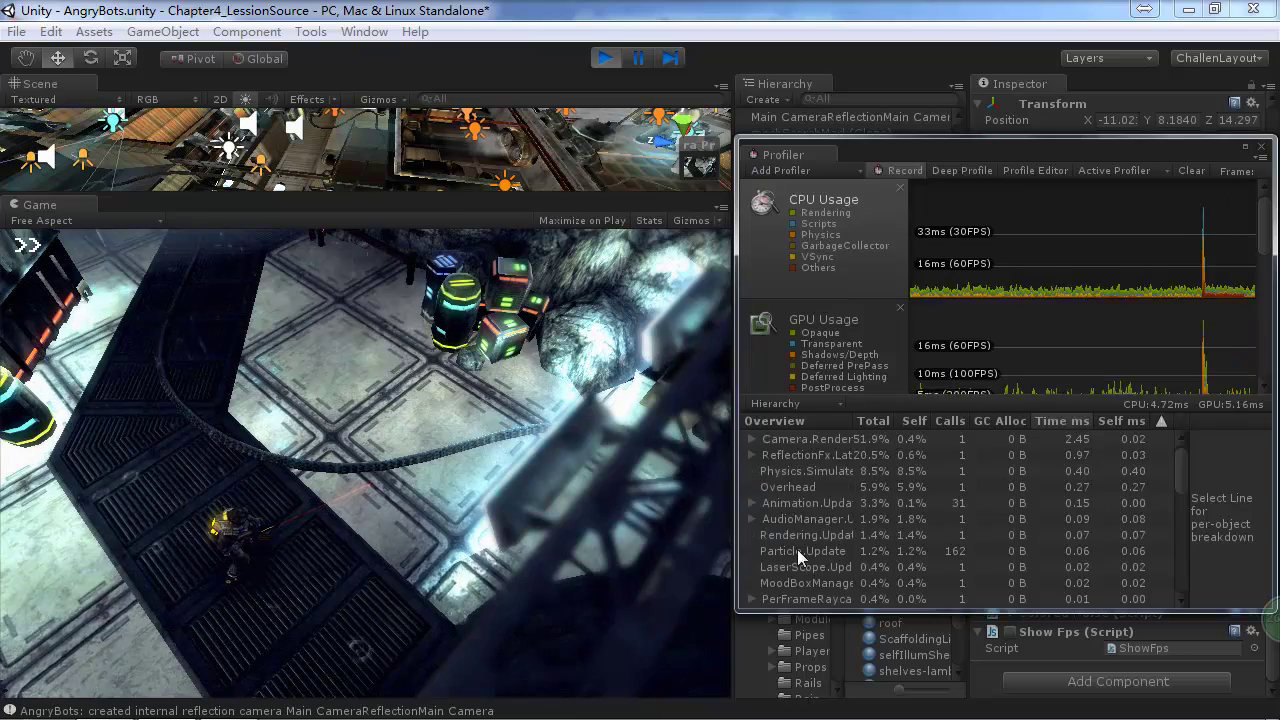
Step: Widen the Profiler window over the Game view and inspect the Overhead and Physics.Simulate entries of the CPU Usage breakdown
left_click_drag(737, 425, 590, 422)
left_click_drag(727, 427, 733, 427)
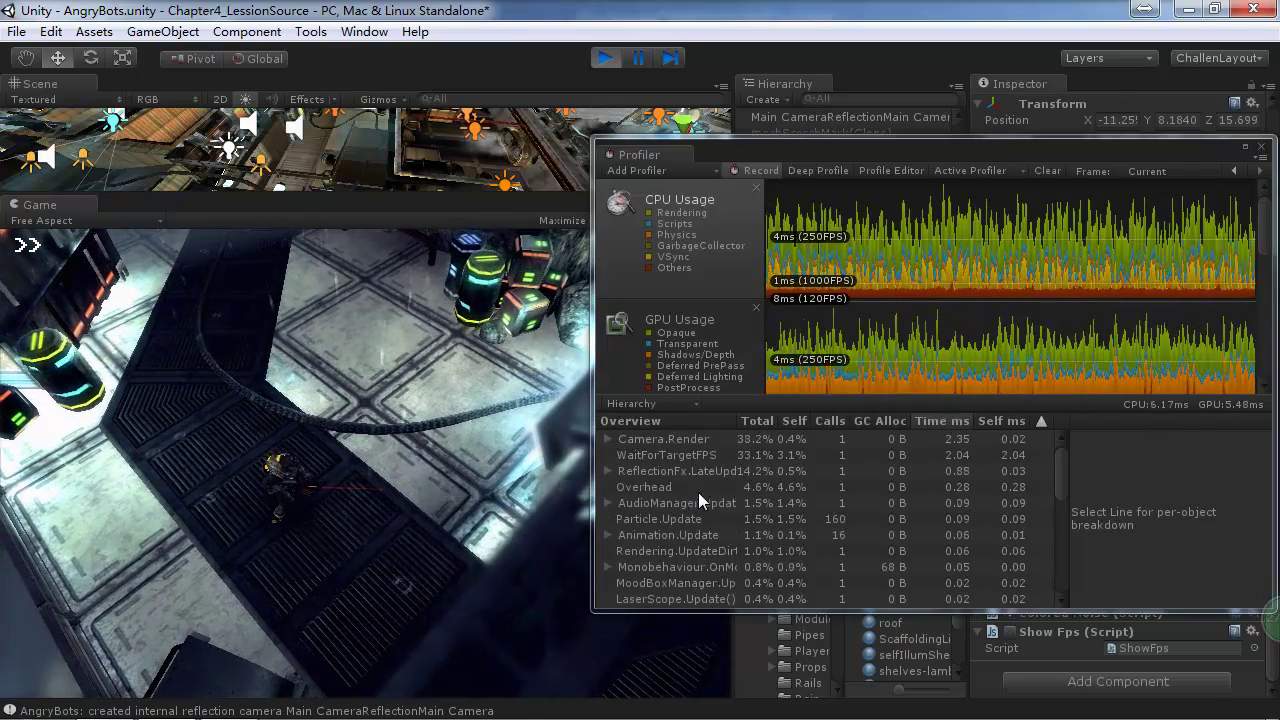
left_click(660, 503)
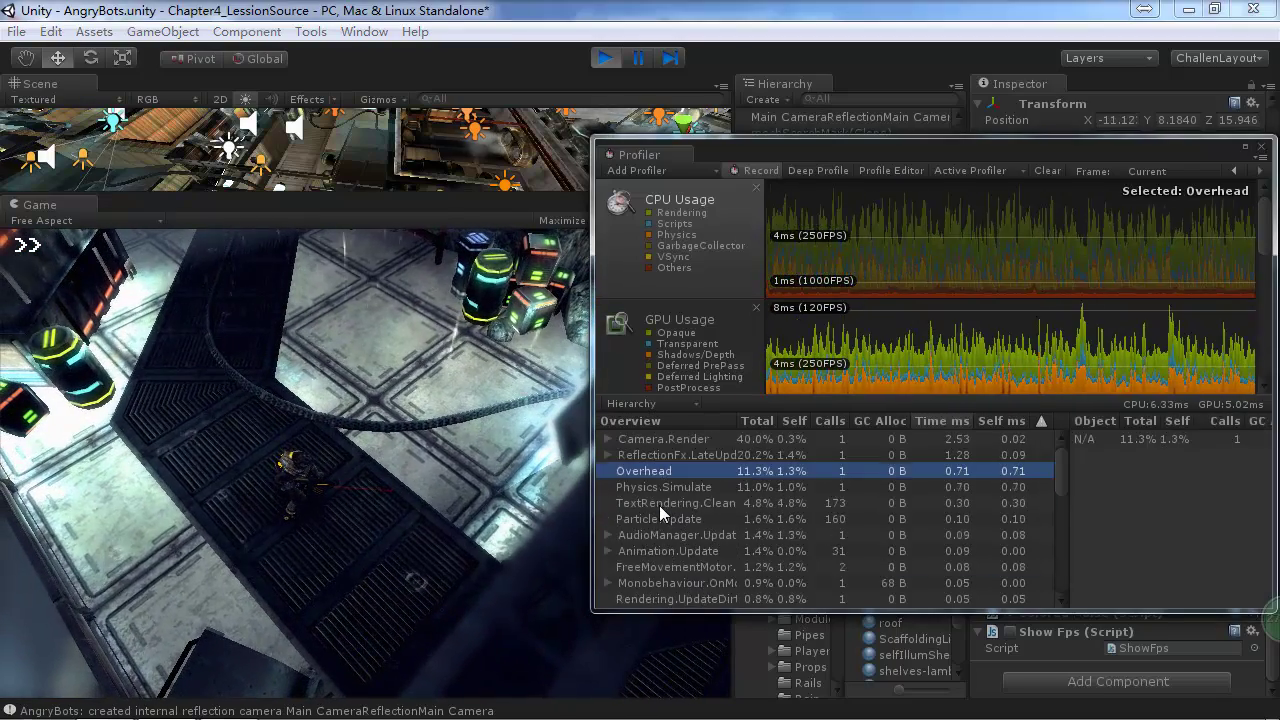
left_click(660, 493)
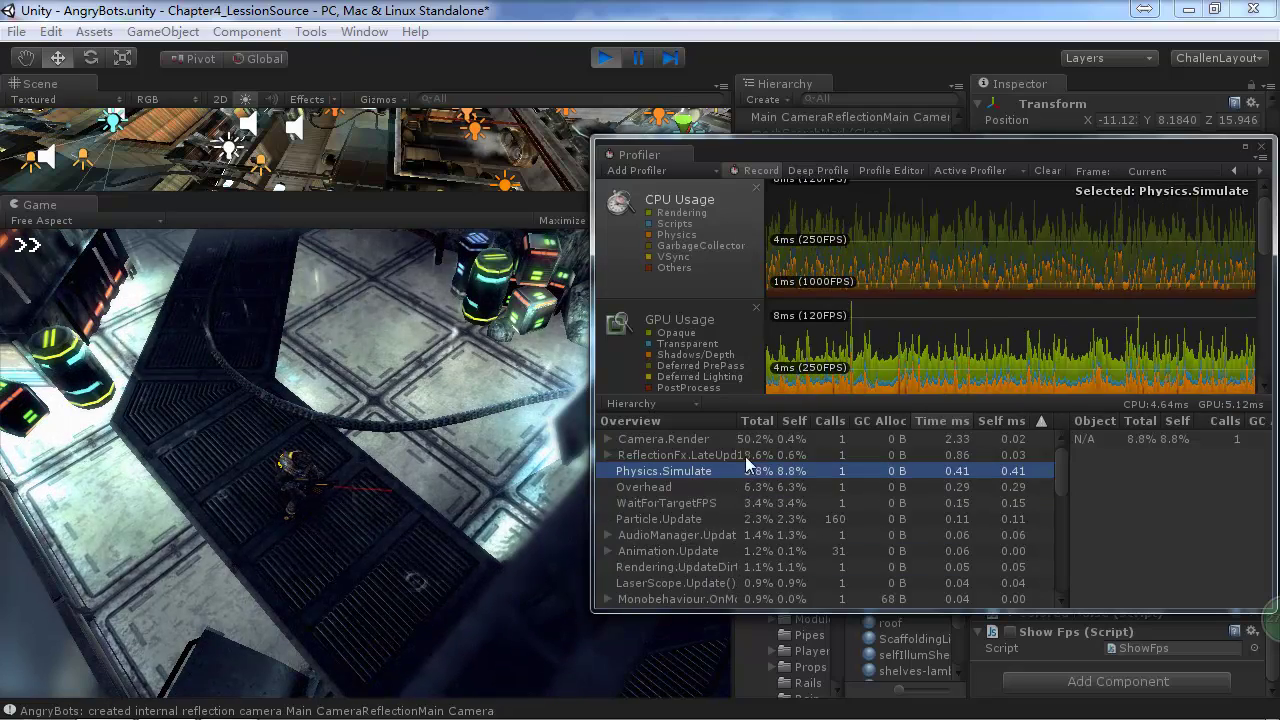
Step: Display the GPU Usage breakdown of the running game in the Profiler
left_click(700, 351)
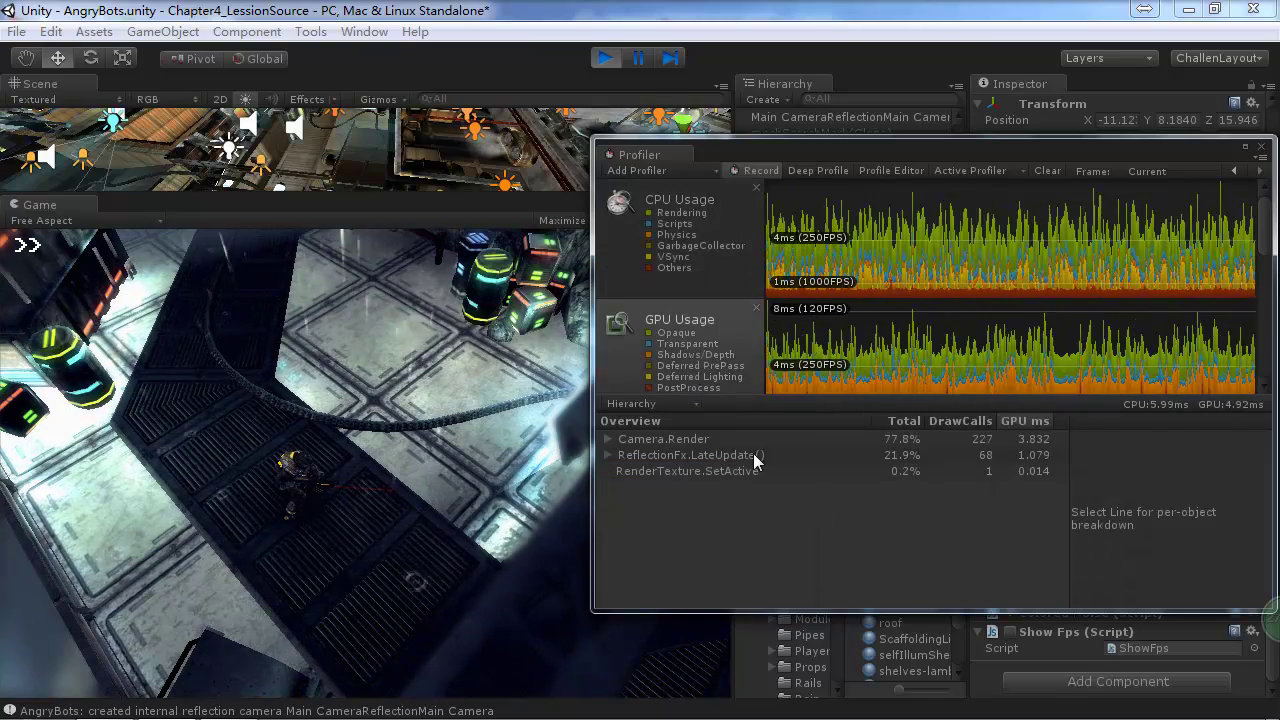